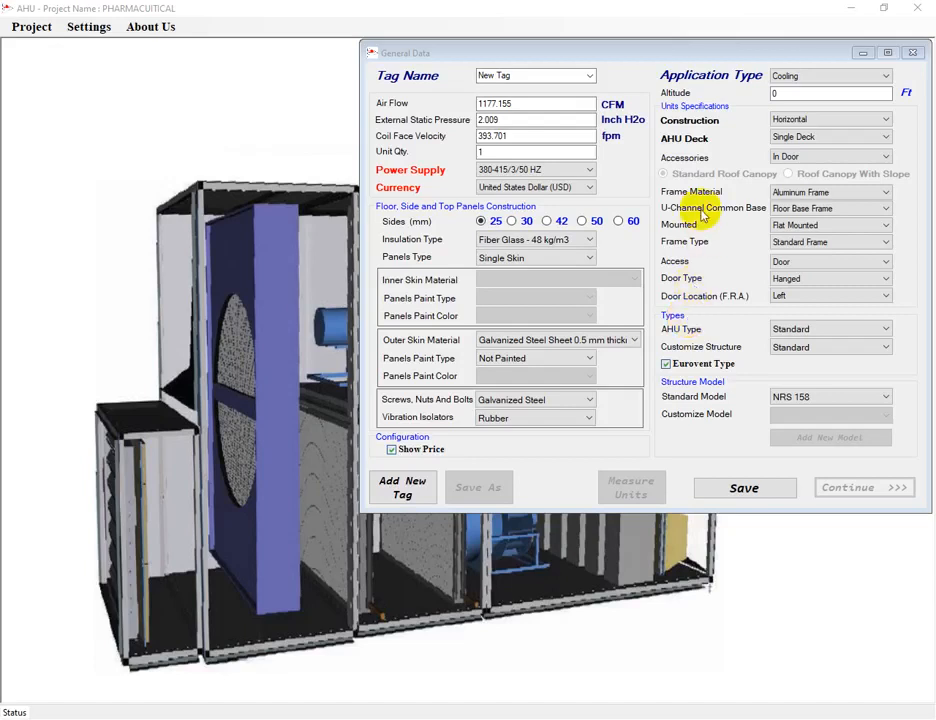
Name the new tag AHU-01 and set its air flow to 10000 CFM and coil face velocity to 550 fpm.
{"action": "left_click", "coordinate": [590, 77]}
{"action": "left_click", "coordinate": [548, 80]}
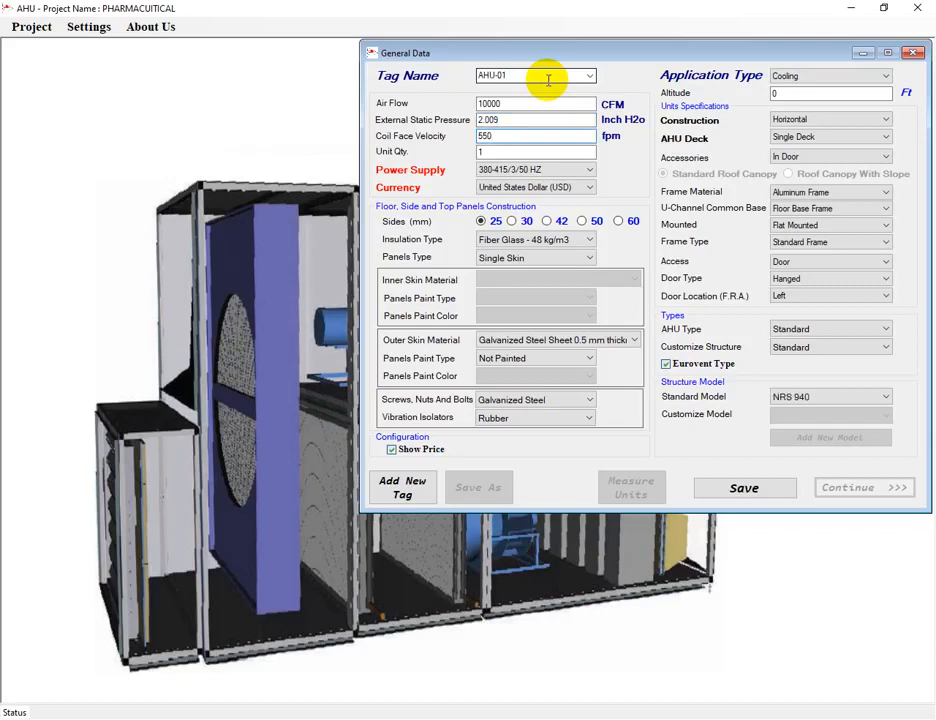
{"action": "key", "text": "Tab"}
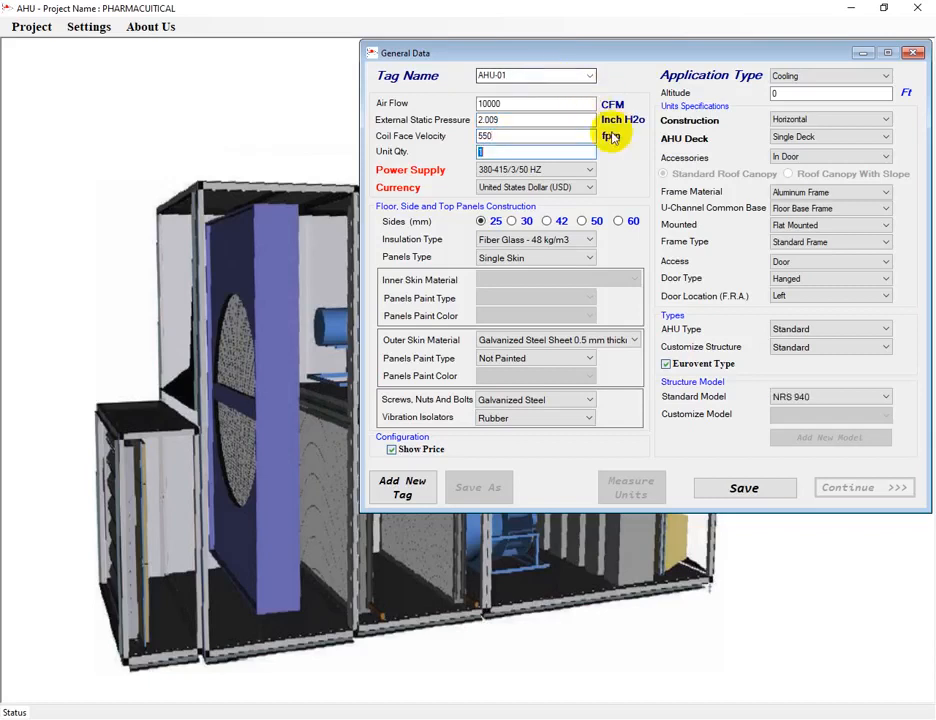
Switch the currency to Pakistani Rupee (PKR) with a multiplication factor of 177 and turn off the price display.
{"action": "left_click", "coordinate": [591, 188]}
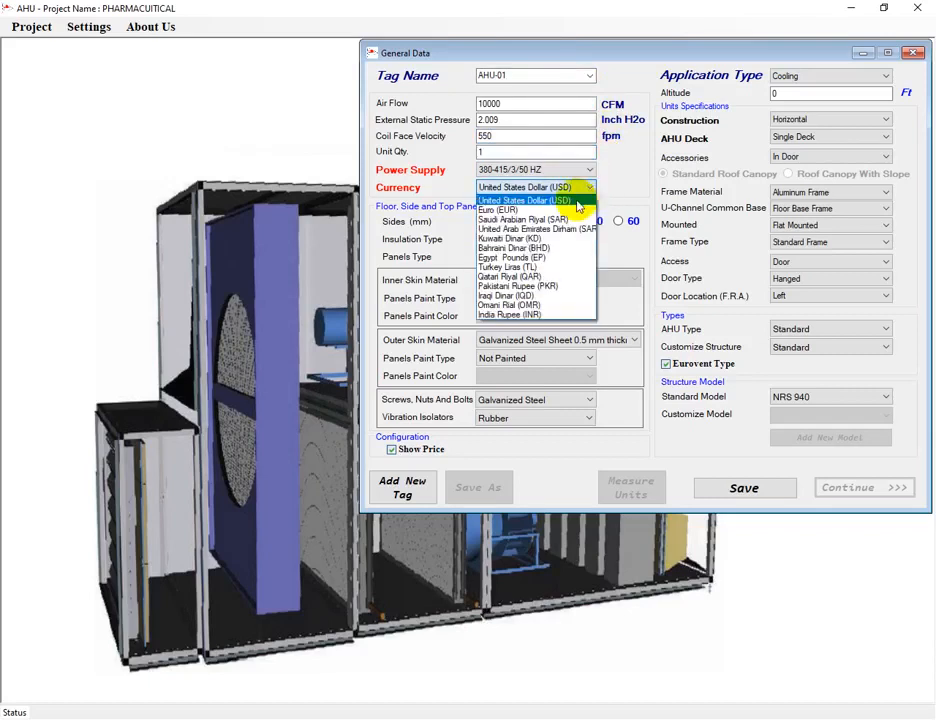
{"action": "left_click", "coordinate": [553, 289]}
{"action": "left_click", "coordinate": [414, 116]}
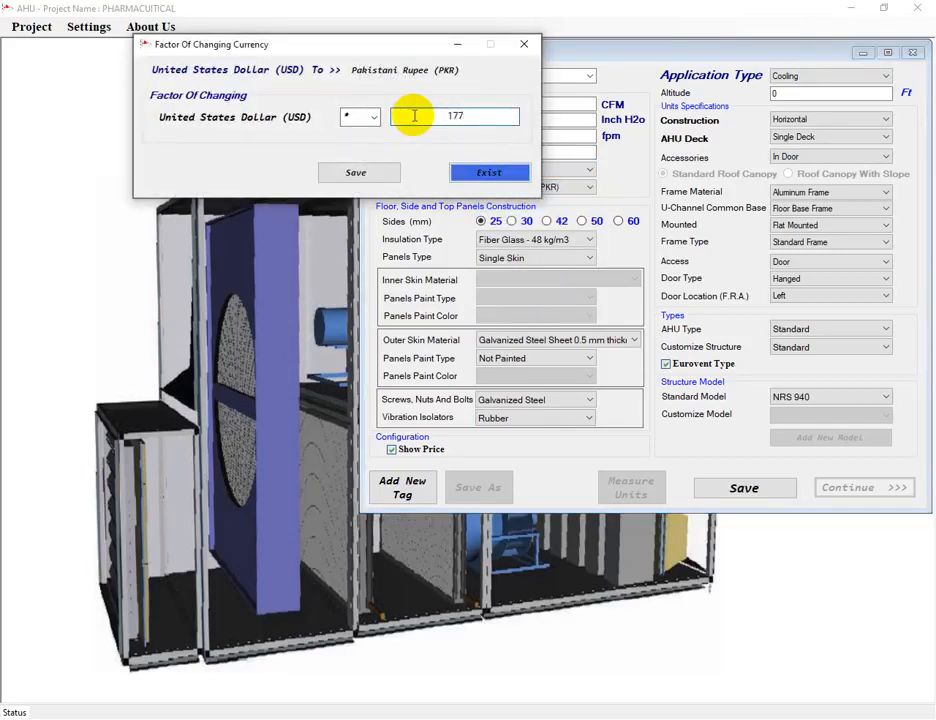
{"action": "left_click", "coordinate": [388, 172]}
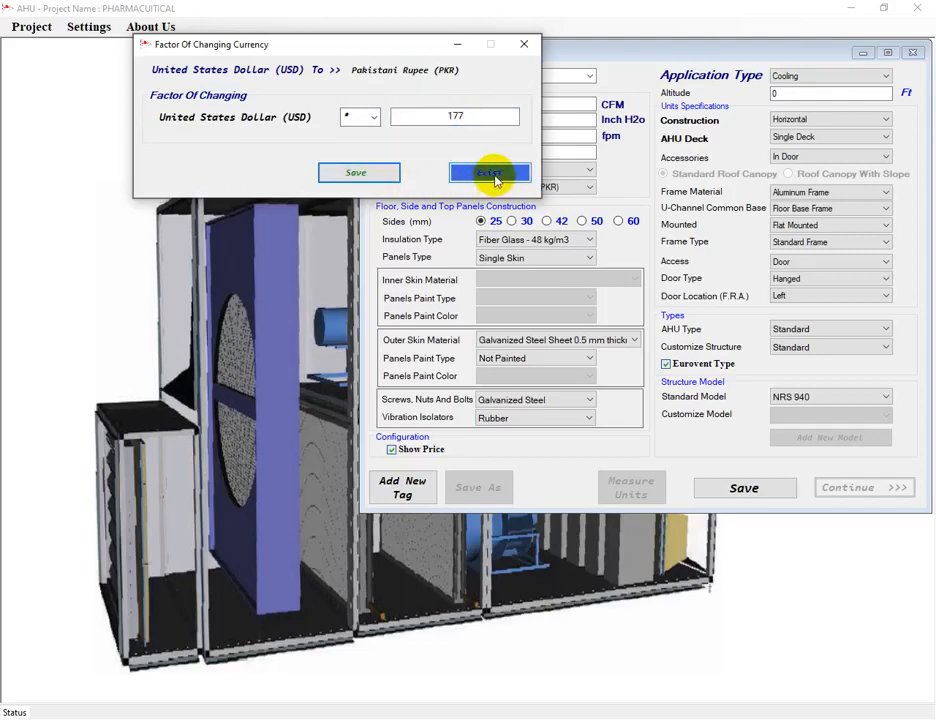
{"action": "left_click", "coordinate": [493, 177]}
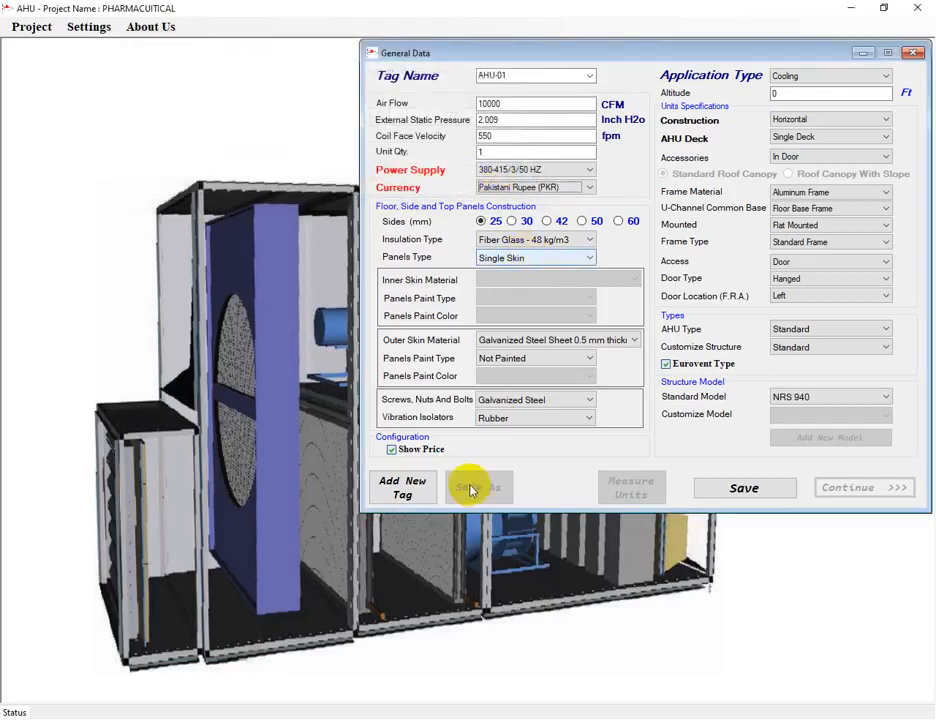
{"action": "left_click", "coordinate": [420, 455]}
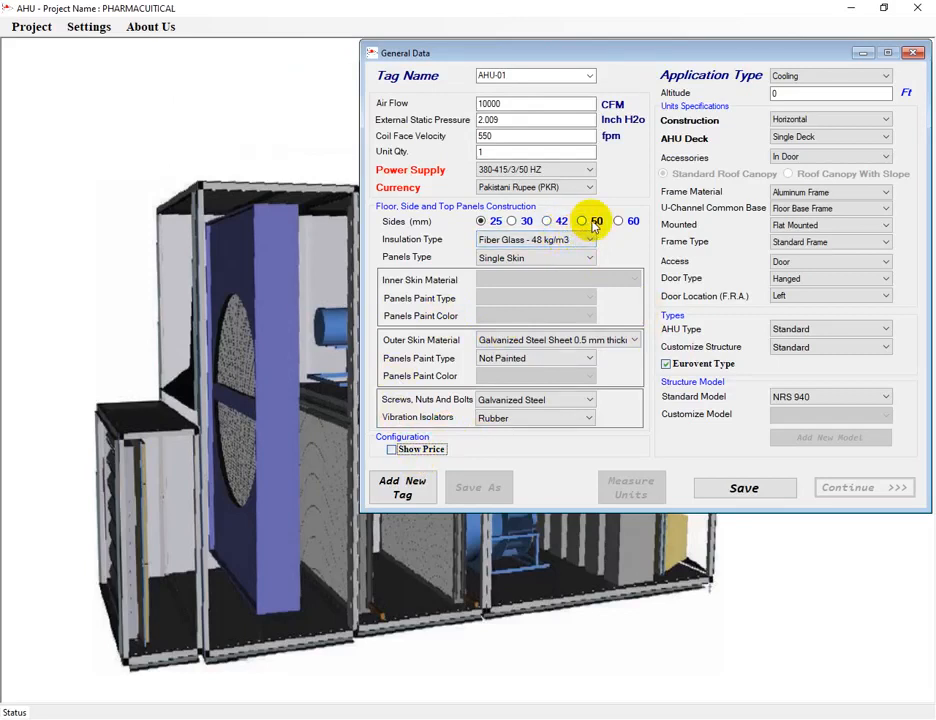
Set the panel construction to 50 mm sides, Injected Foam - 48 kg/m3 insulation and Double Skin panels.
{"action": "left_click", "coordinate": [594, 222]}
{"action": "left_click", "coordinate": [589, 240]}
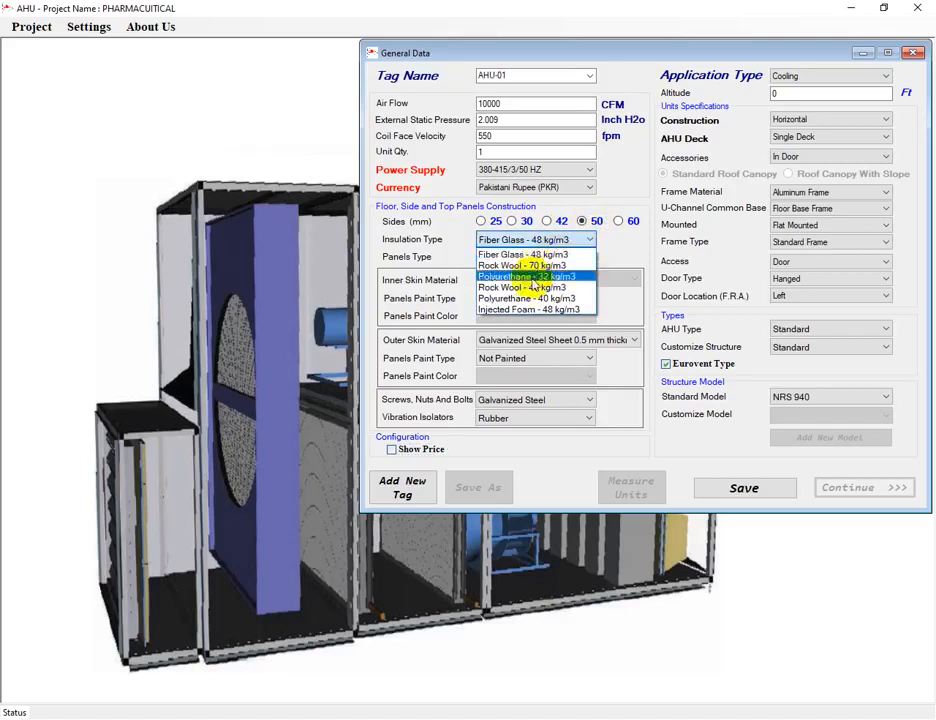
{"action": "left_click", "coordinate": [539, 311]}
{"action": "left_click", "coordinate": [590, 258]}
{"action": "left_click", "coordinate": [527, 285]}
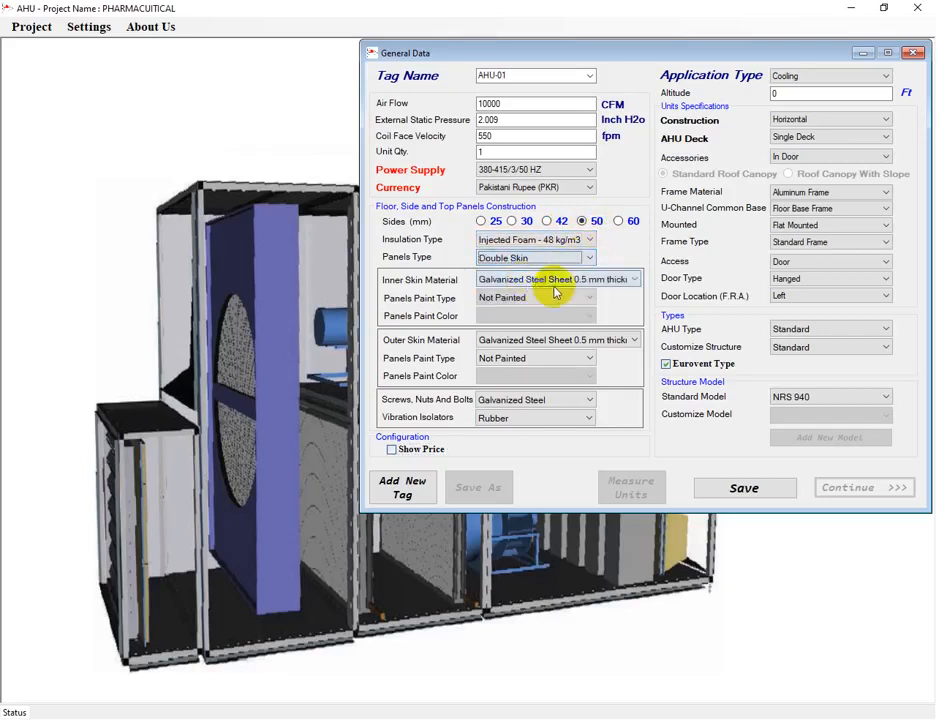
Set the inner skin to 0.7 mm galvanized steel sheet with Electrostatic Paint in RAL 6021.
{"action": "left_click", "coordinate": [634, 280]}
{"action": "left_click", "coordinate": [600, 327]}
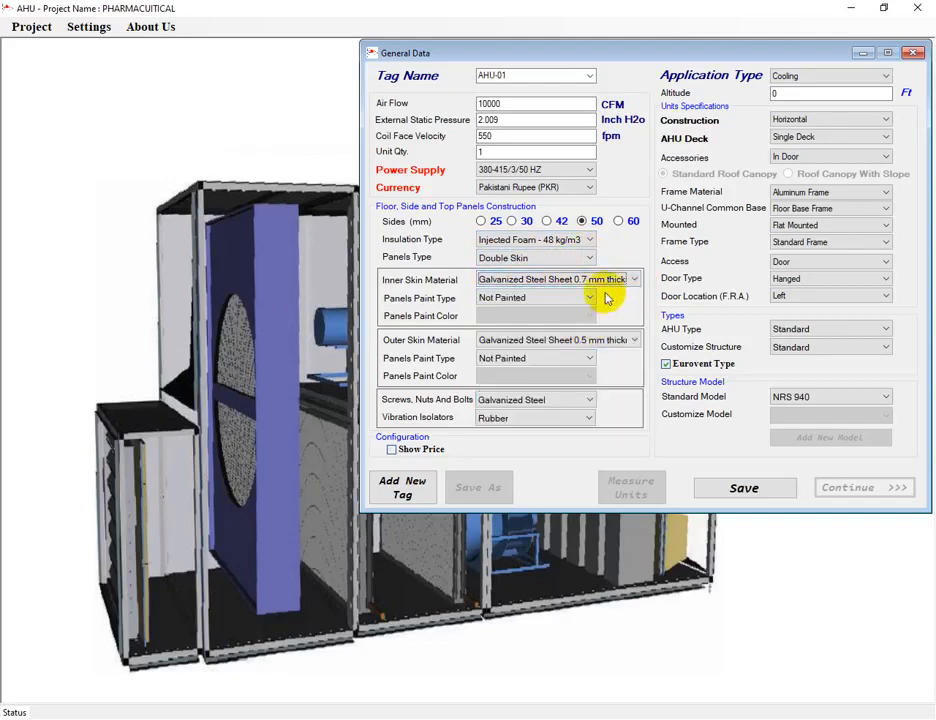
{"action": "left_click", "coordinate": [590, 300]}
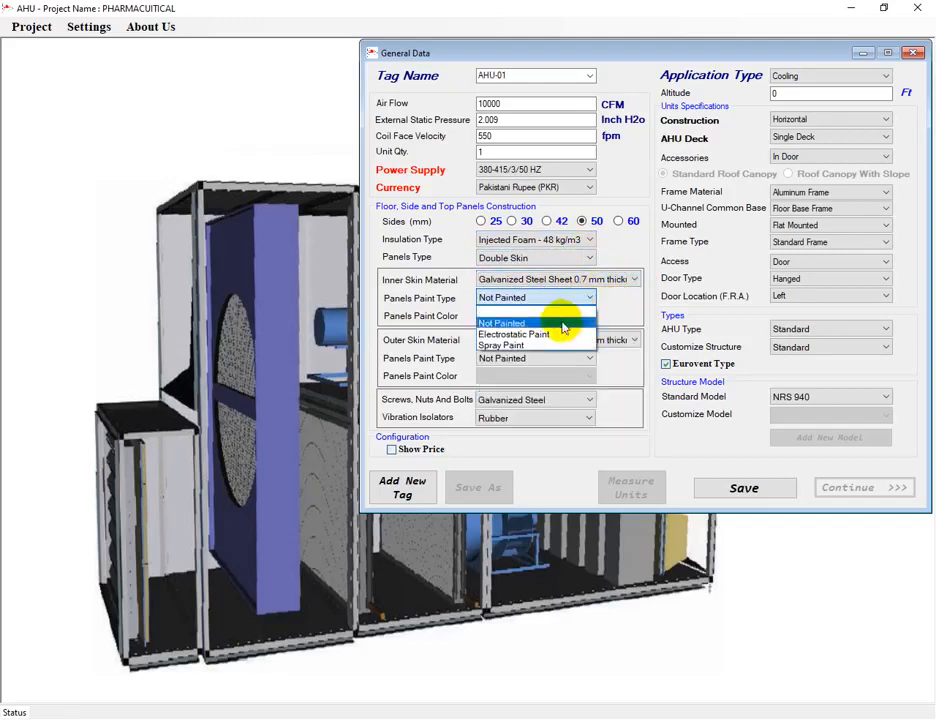
{"action": "left_click", "coordinate": [566, 331]}
{"action": "left_click", "coordinate": [590, 316]}
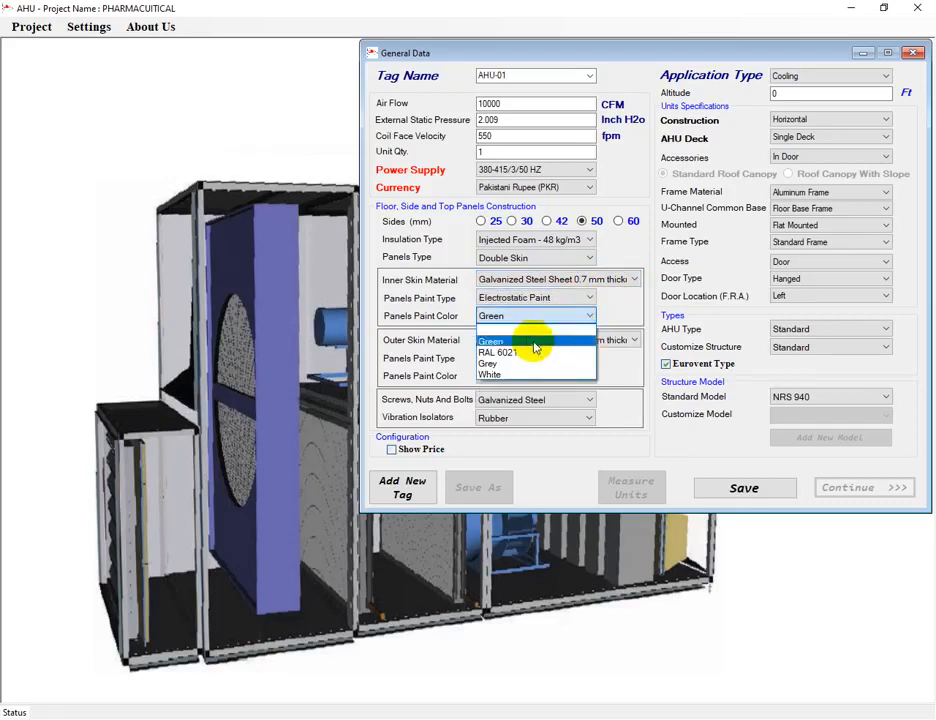
{"action": "left_click", "coordinate": [514, 355]}
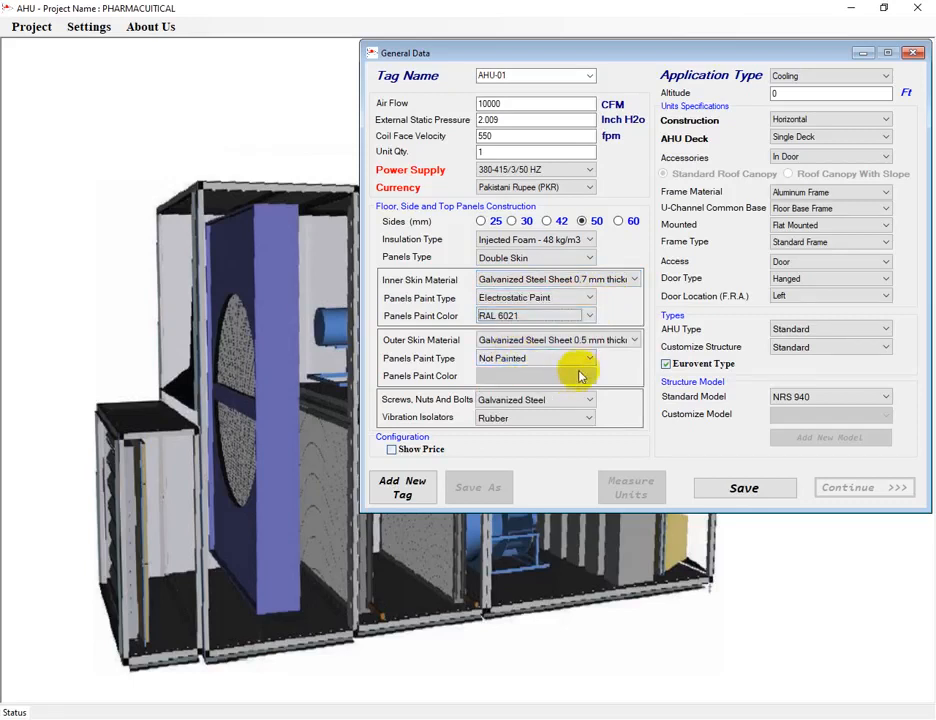
Set the outer skin to 0.7 mm galvanized steel sheet with Electrostatic Paint in RAL 6021.
{"action": "left_click", "coordinate": [622, 340]}
{"action": "left_click", "coordinate": [588, 377]}
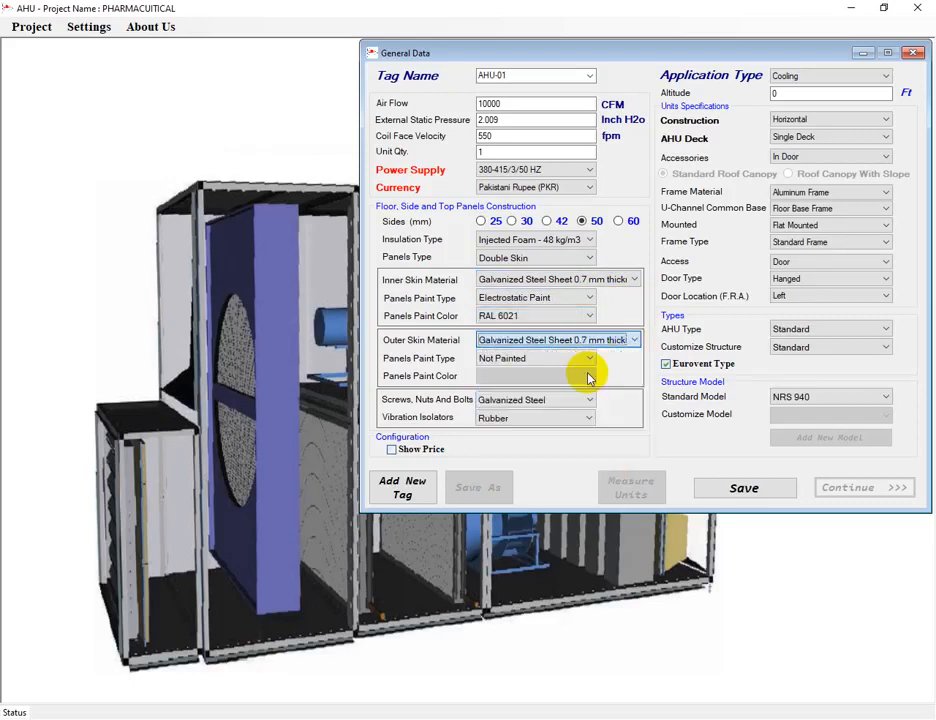
{"action": "left_click", "coordinate": [587, 362]}
{"action": "left_click", "coordinate": [548, 384]}
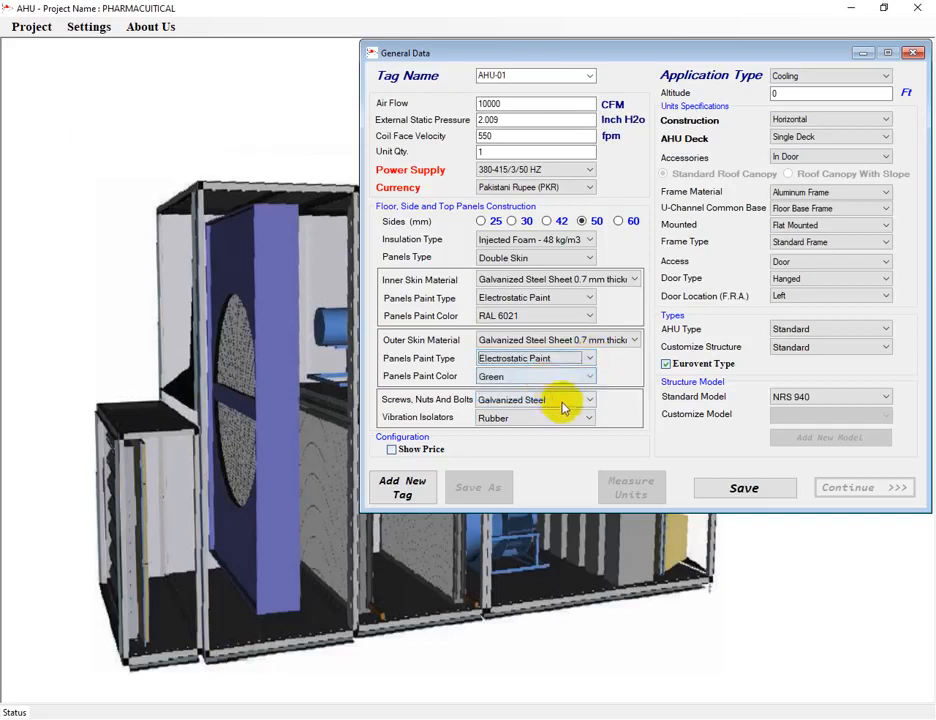
{"action": "left_click", "coordinate": [589, 376]}
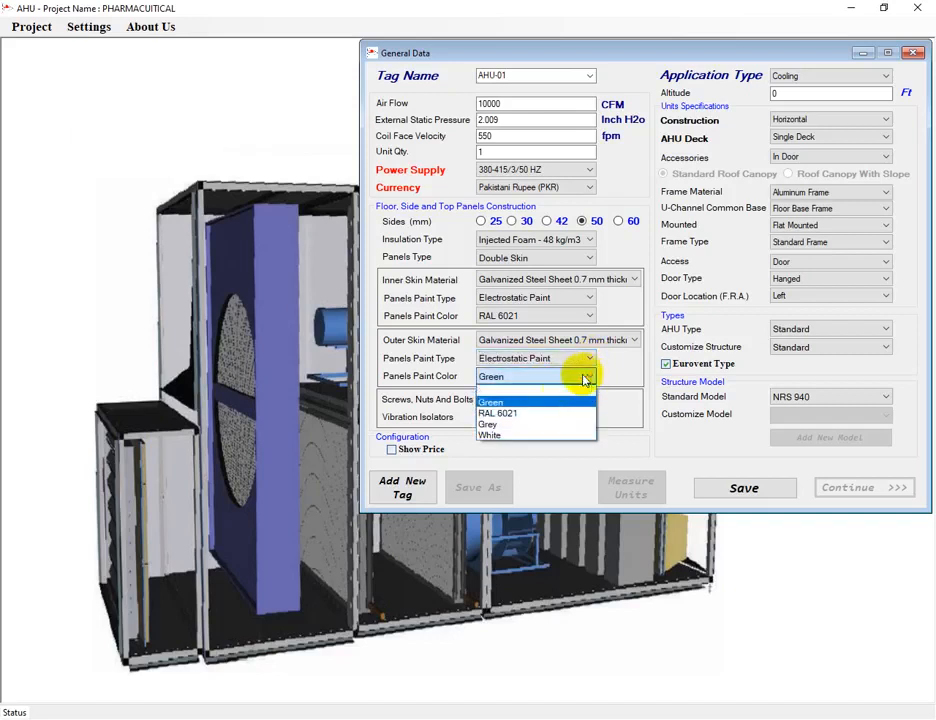
{"action": "left_click", "coordinate": [528, 415]}
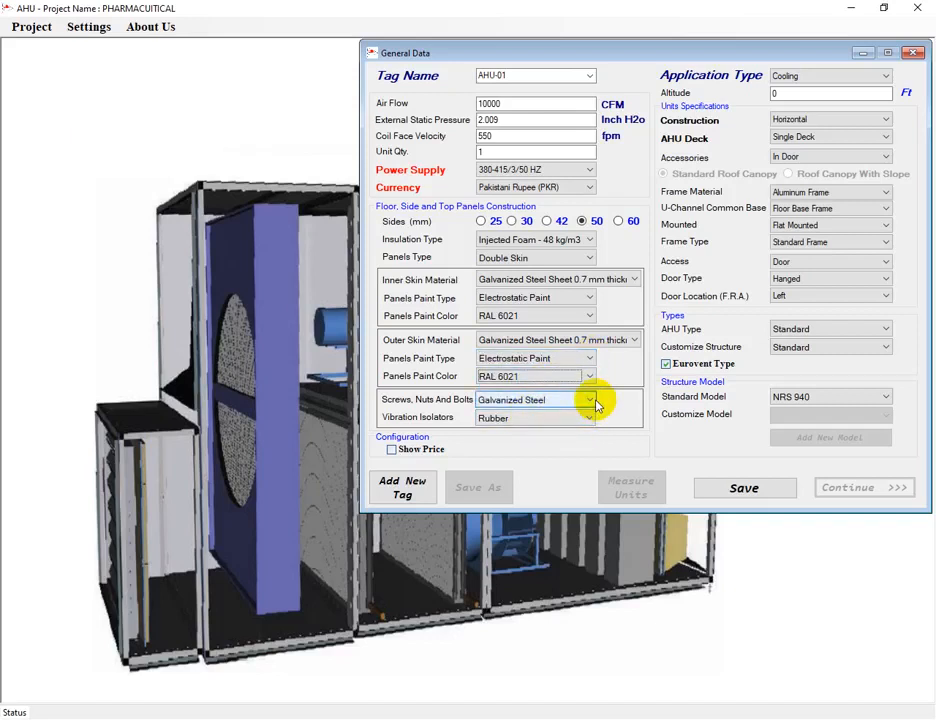
Keep Galvanized Steel for the screws, nuts and bolts, and set the vibration isolators to Spring.
{"action": "left_click", "coordinate": [590, 404]}
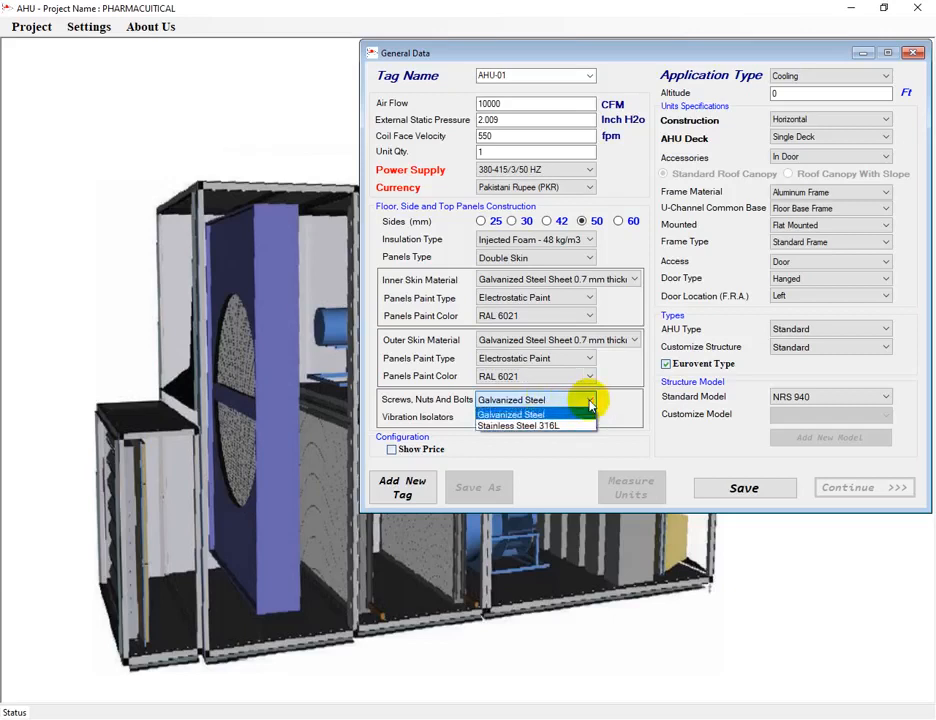
{"action": "left_click", "coordinate": [590, 404]}
{"action": "left_click", "coordinate": [590, 419]}
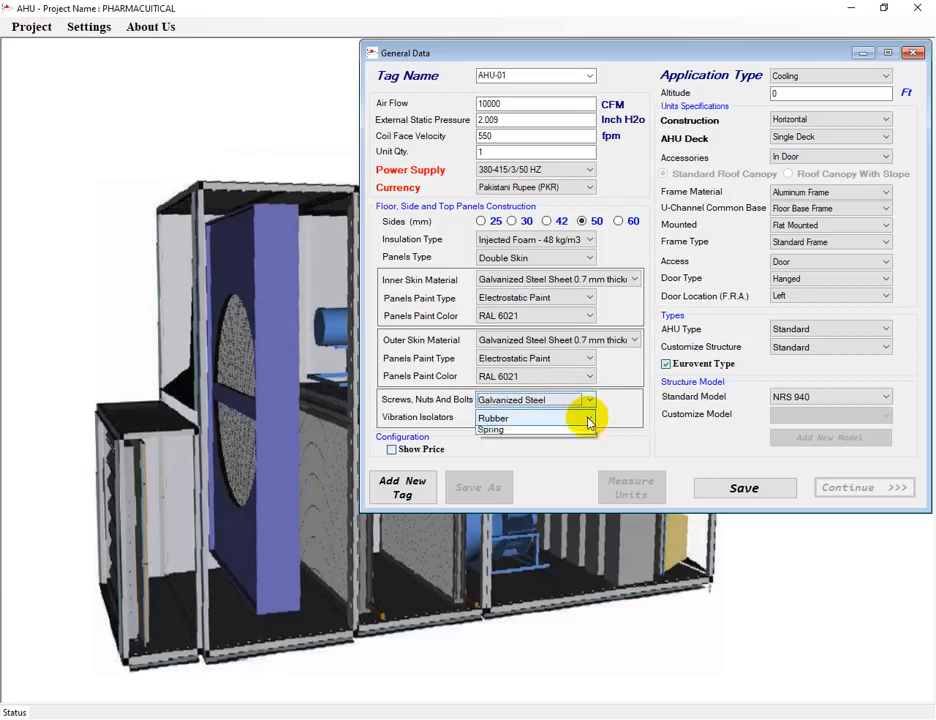
{"action": "left_click", "coordinate": [510, 444]}
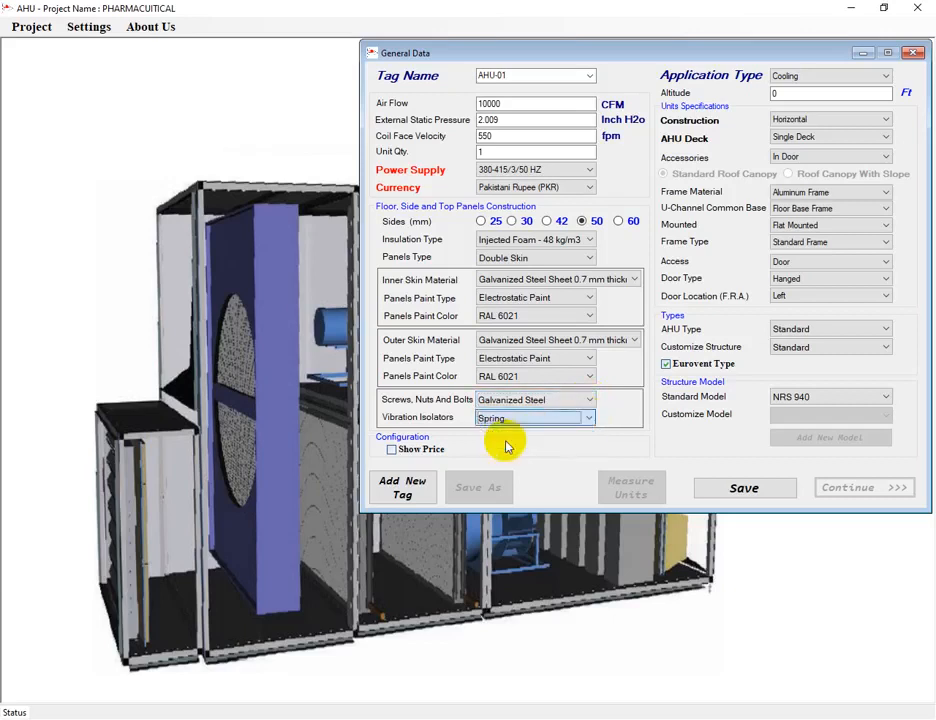
Set the altitude to 700 ft and the unit's accessories to Out Door.
{"action": "left_click", "coordinate": [815, 93]}
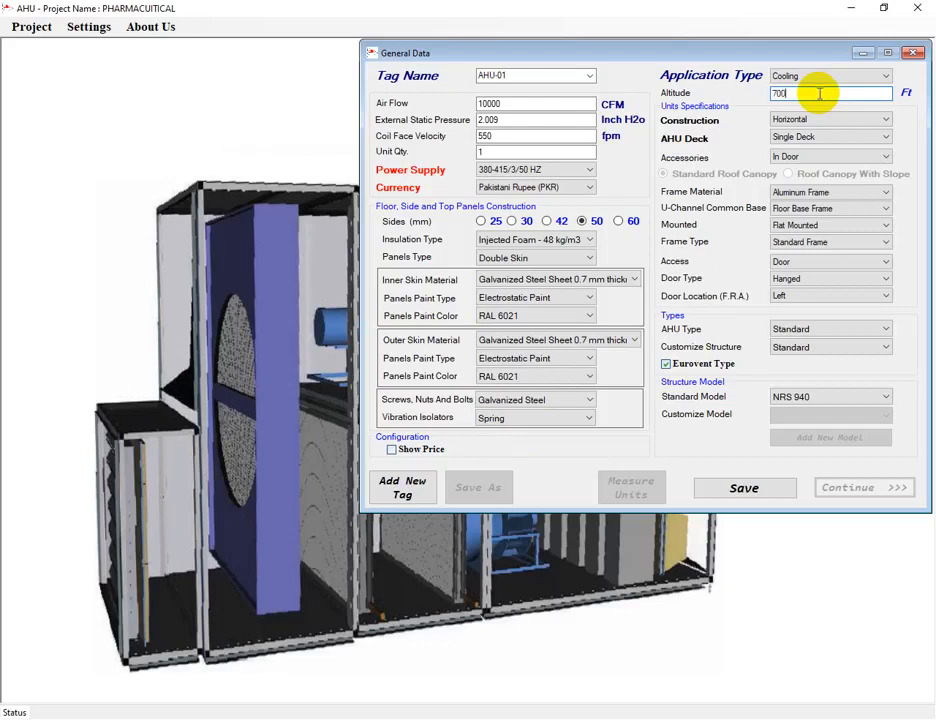
{"action": "left_click", "coordinate": [887, 157]}
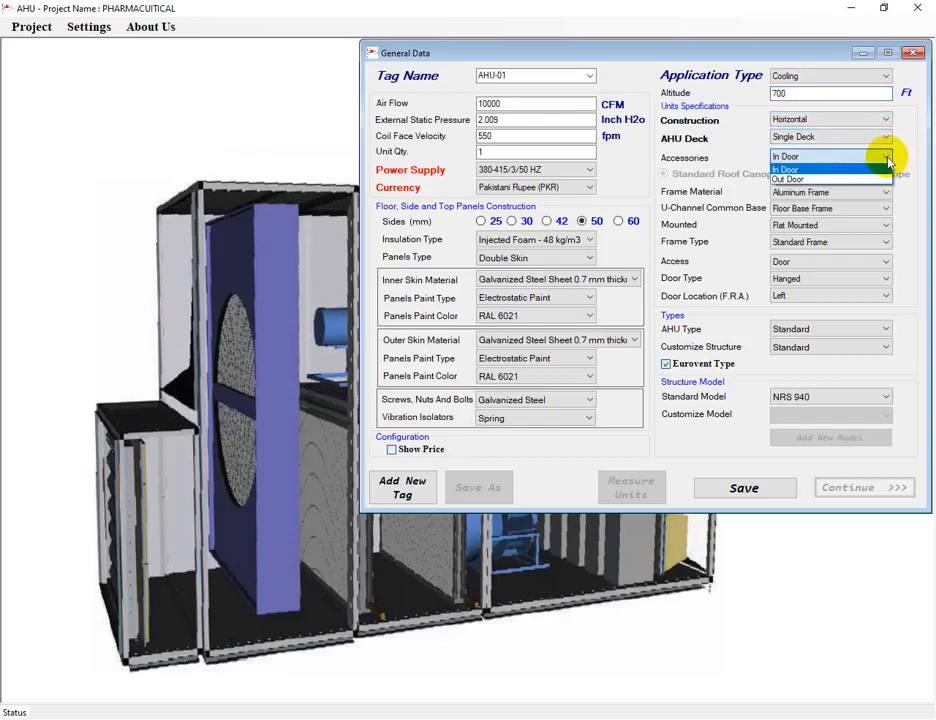
{"action": "left_click", "coordinate": [818, 182]}
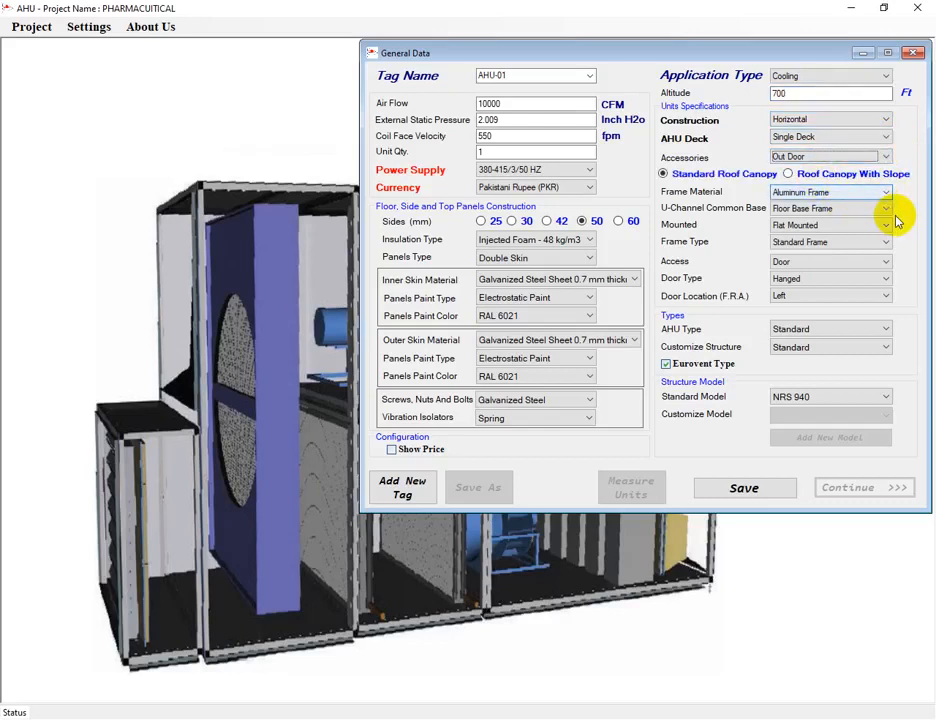
Choose Floor Base Frame for the U-channel common base and Flat Mounted for the mounting.
{"action": "left_click", "coordinate": [886, 210]}
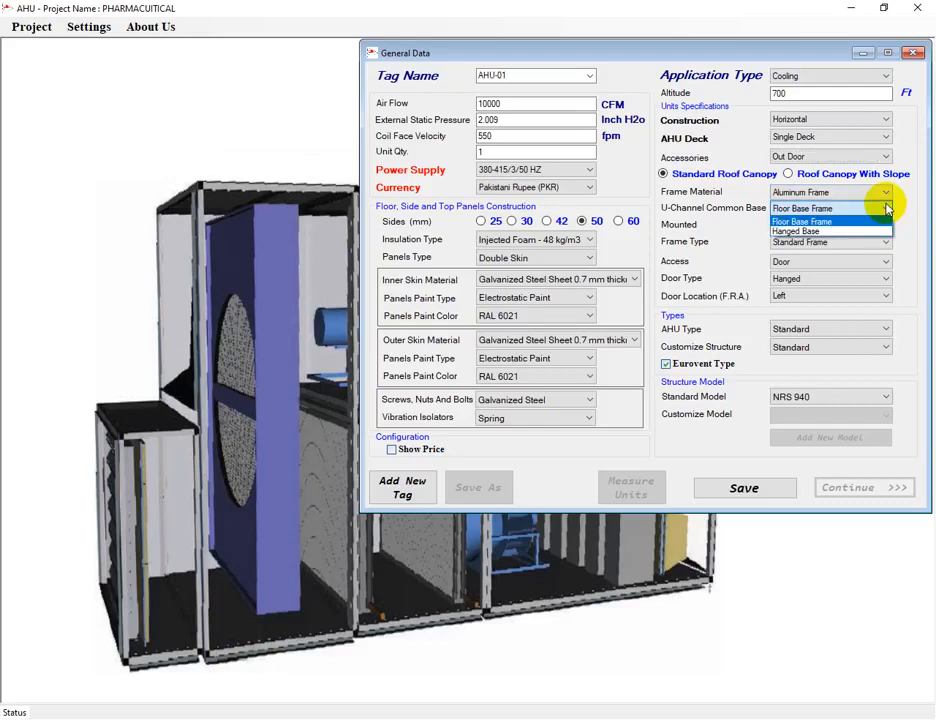
{"action": "left_click", "coordinate": [885, 218]}
{"action": "left_click", "coordinate": [886, 228]}
{"action": "left_click", "coordinate": [886, 229]}
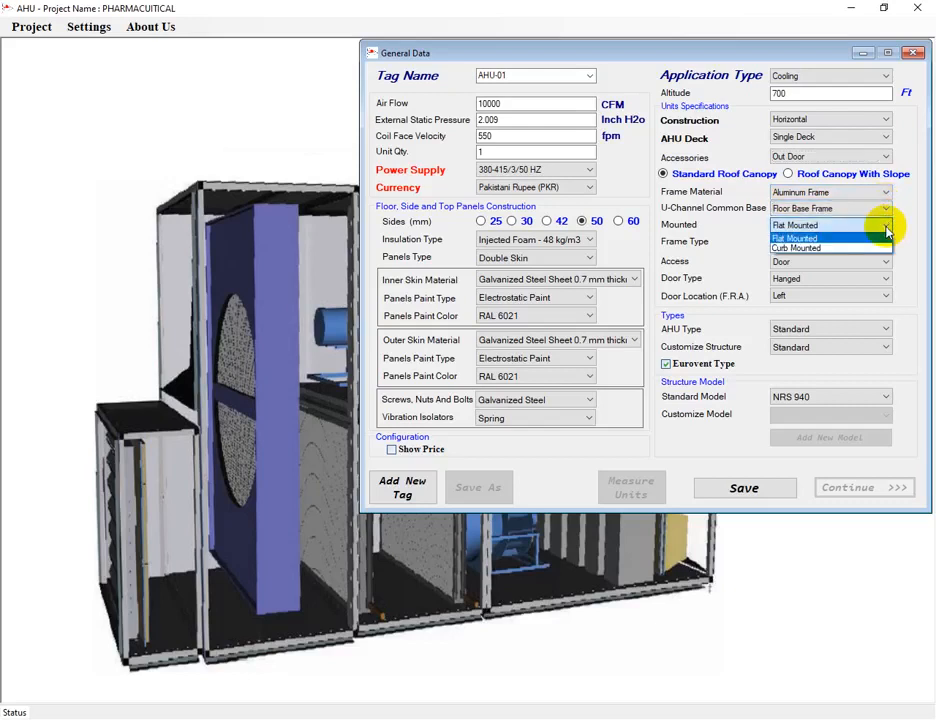
{"action": "left_click", "coordinate": [828, 239]}
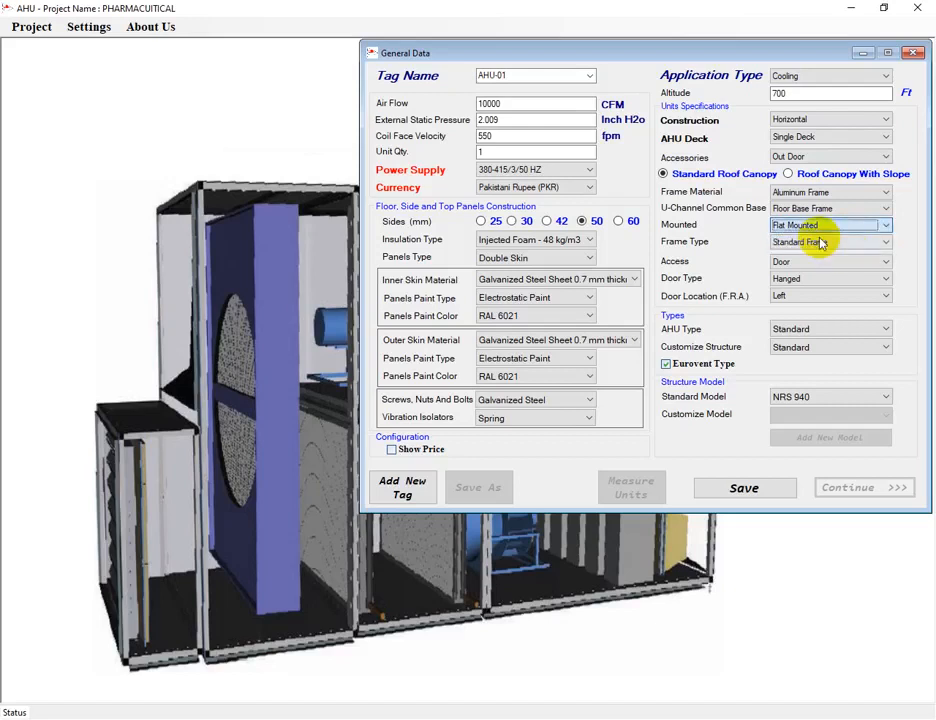
Keep Door access with the Hanged door type, and set the door location to Right.
{"action": "left_click", "coordinate": [887, 262]}
{"action": "left_click", "coordinate": [887, 262]}
{"action": "left_click", "coordinate": [885, 280]}
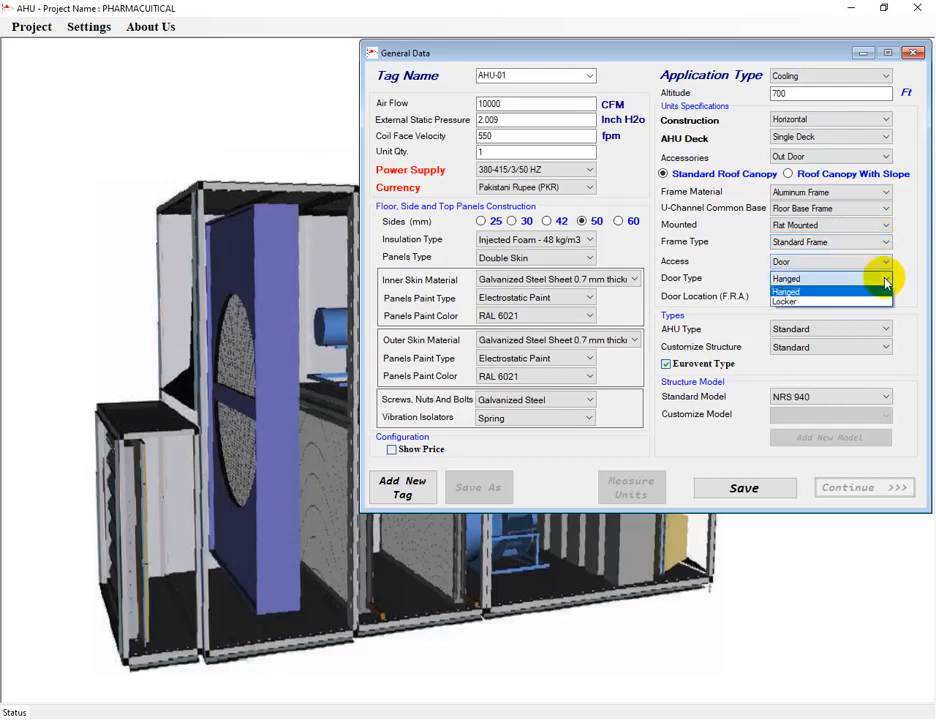
{"action": "left_click", "coordinate": [885, 290]}
{"action": "left_click", "coordinate": [886, 296]}
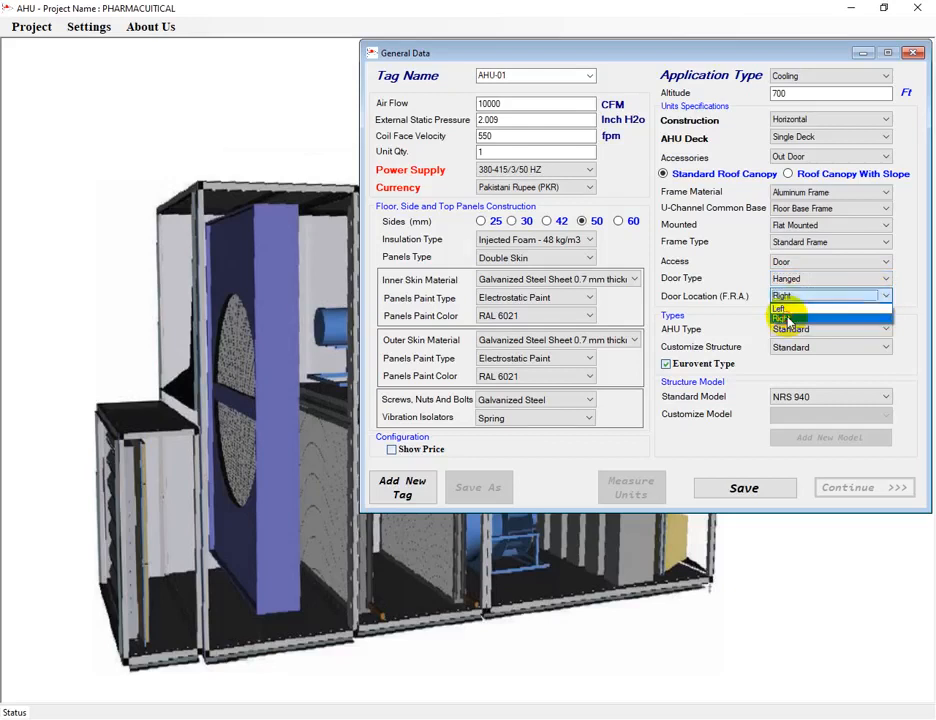
{"action": "left_click", "coordinate": [787, 318]}
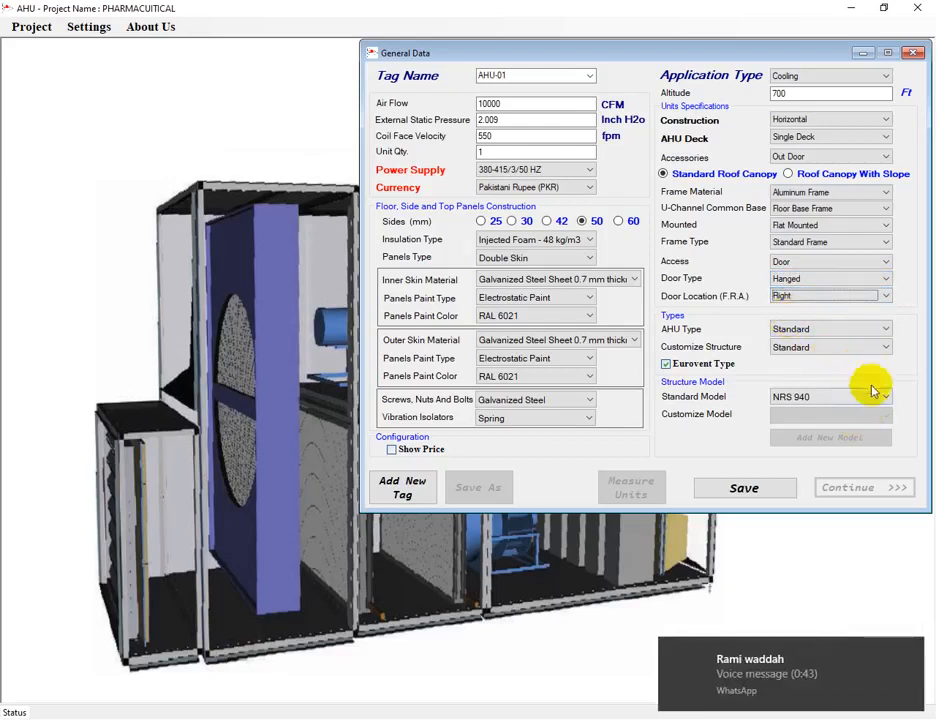
{"action": "left_click", "coordinate": [902, 664]}
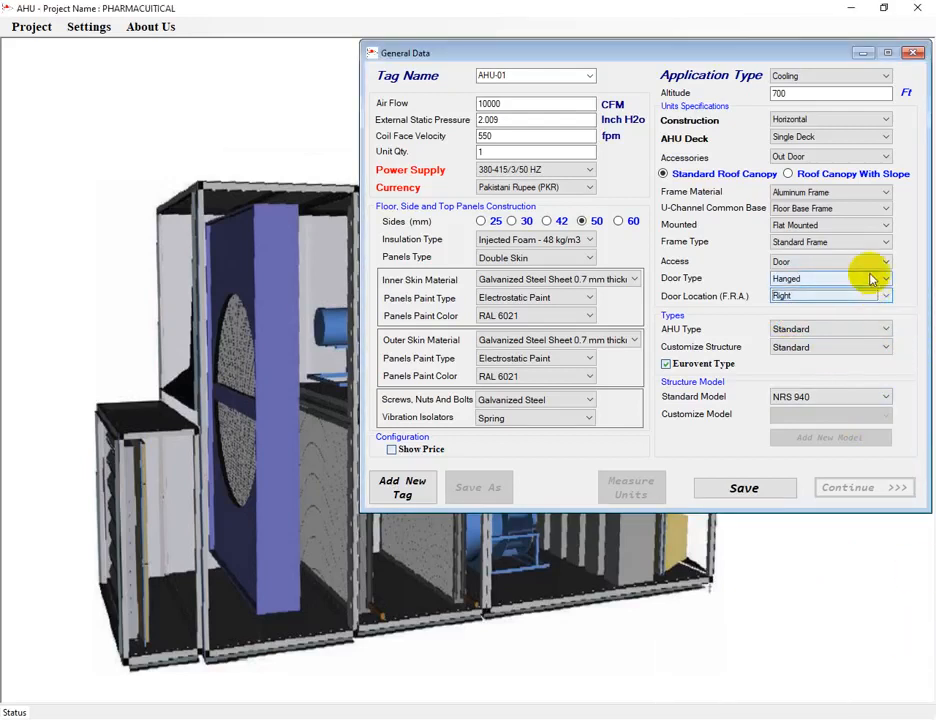
Choose Standard for both the AHU type and the customize structure option, and save the tag.
{"action": "left_click", "coordinate": [884, 333]}
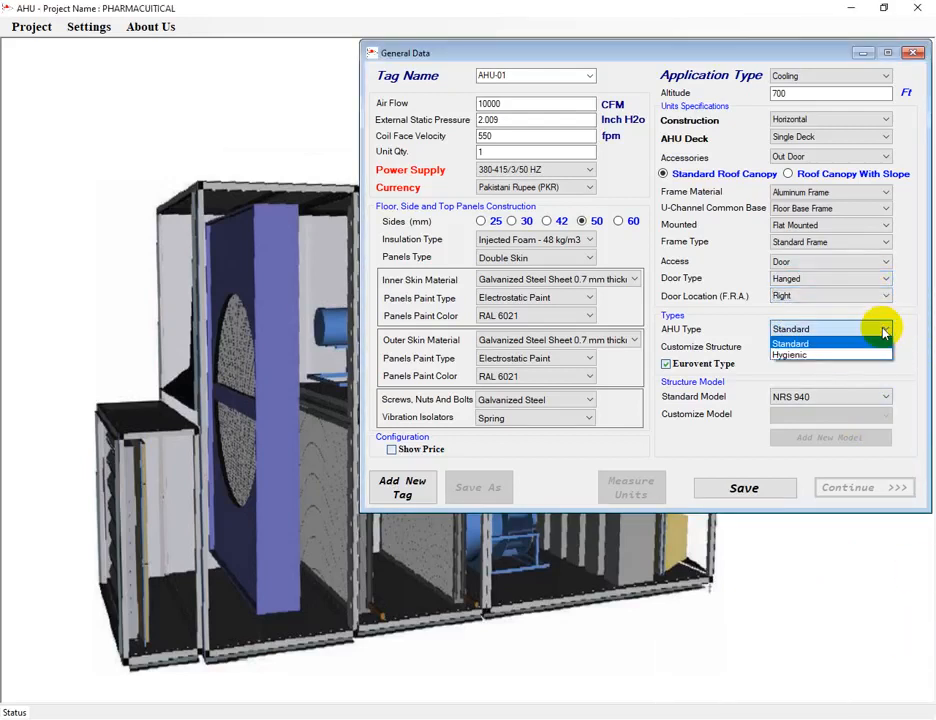
{"action": "left_click", "coordinate": [806, 343]}
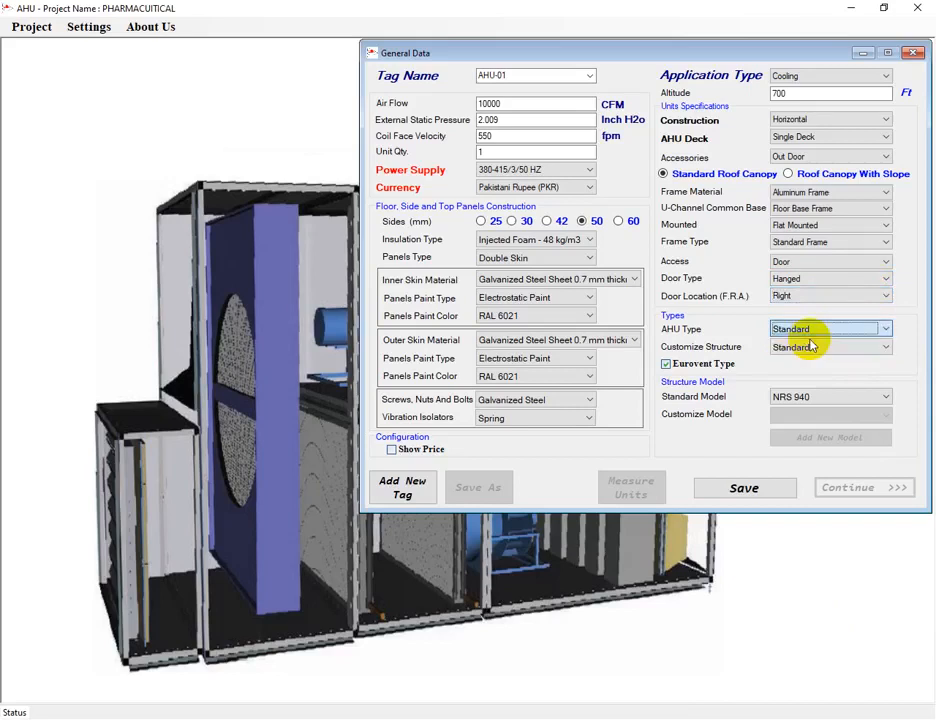
{"action": "left_click", "coordinate": [893, 347]}
{"action": "left_click", "coordinate": [893, 347]}
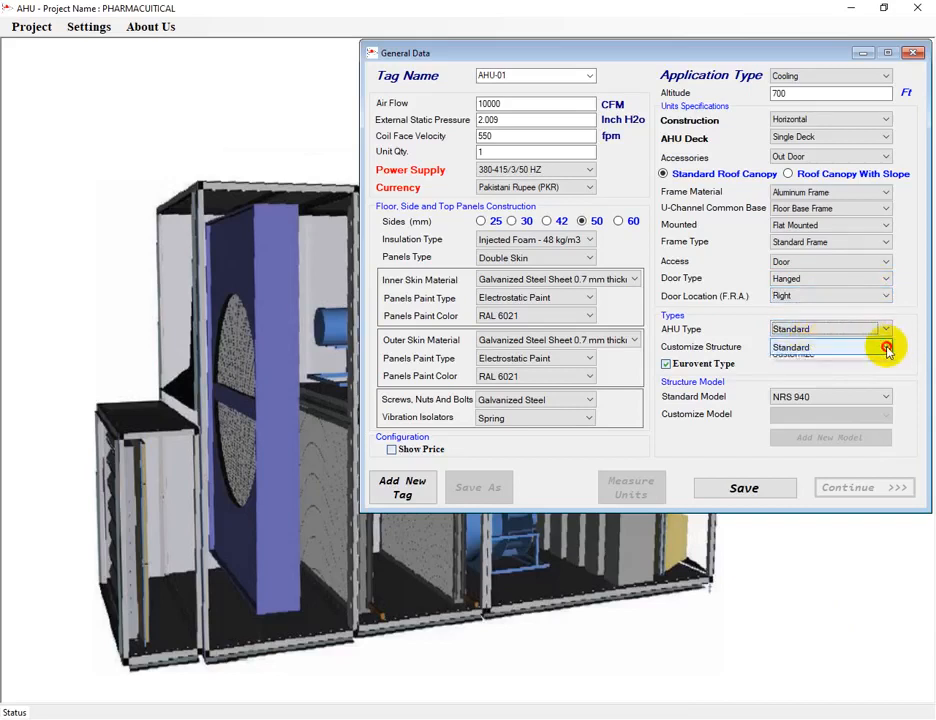
{"action": "left_click", "coordinate": [892, 348]}
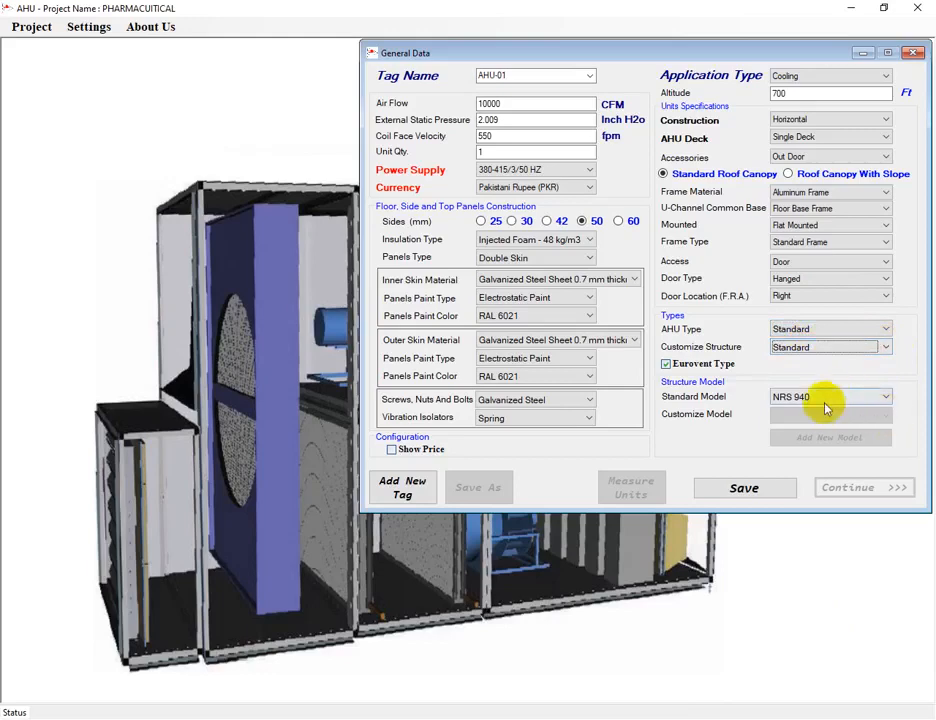
{"action": "left_click", "coordinate": [751, 490]}
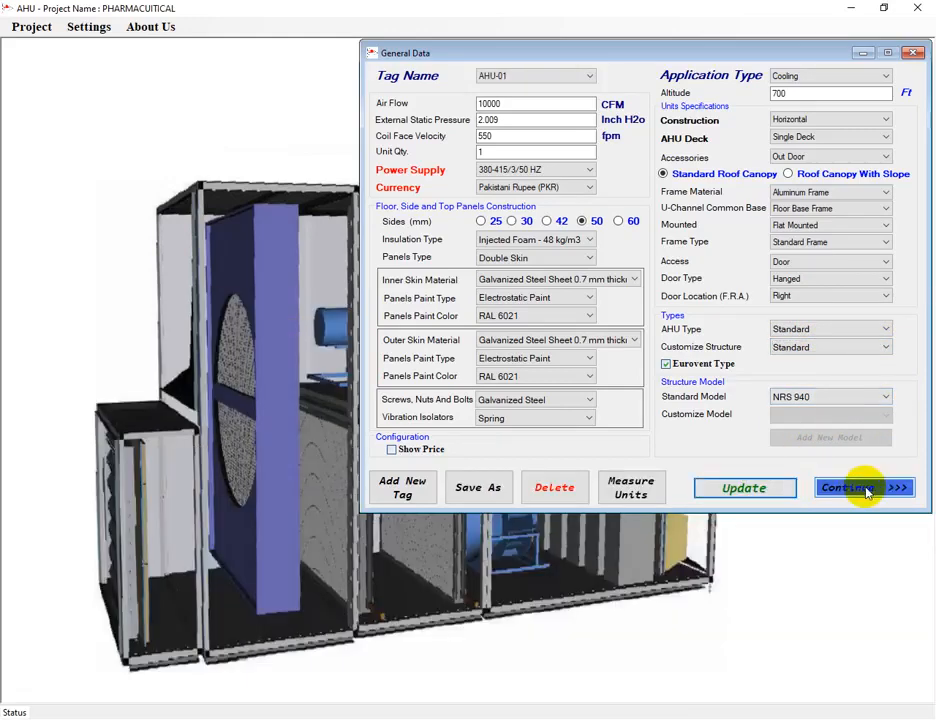
Continue from the AHU-01 general data to the selection of the unit's sections.
{"action": "left_click", "coordinate": [864, 488]}
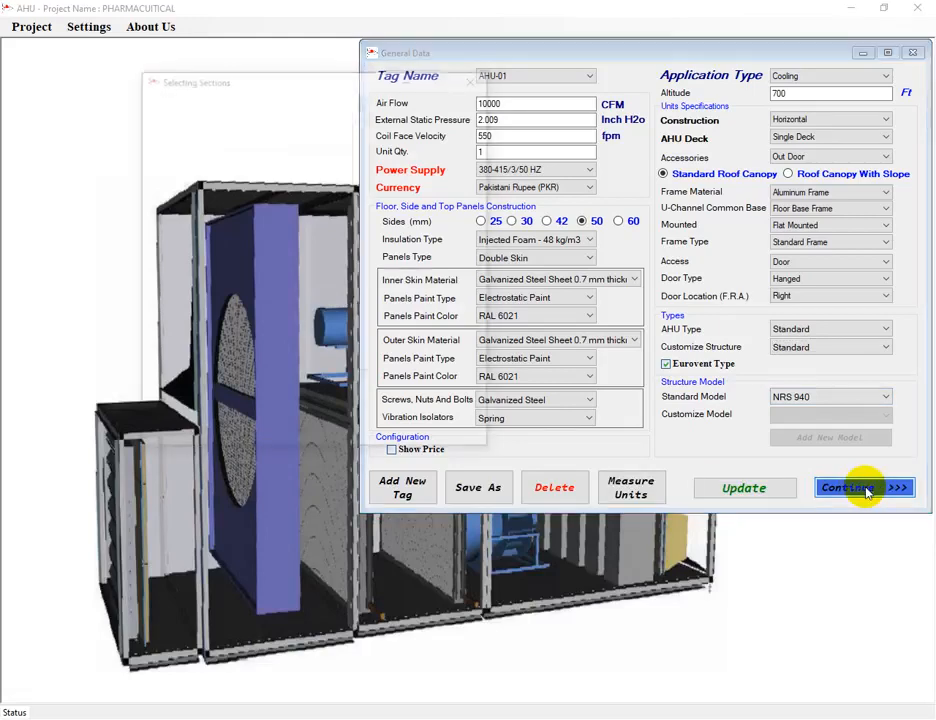
{"action": "left_click", "coordinate": [368, 105]}
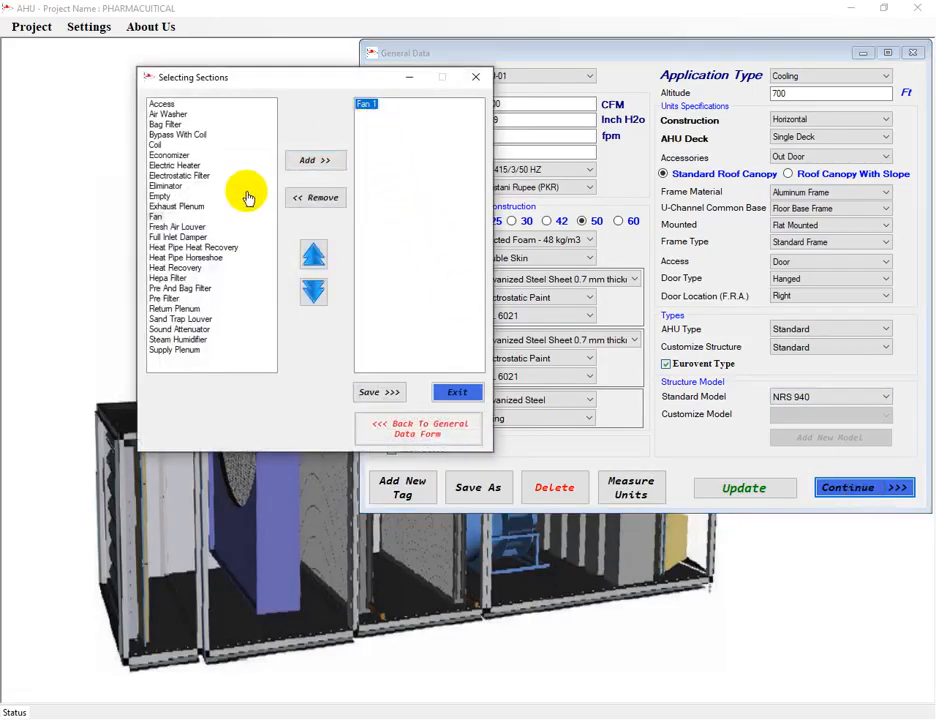
{"action": "left_click", "coordinate": [168, 299]}
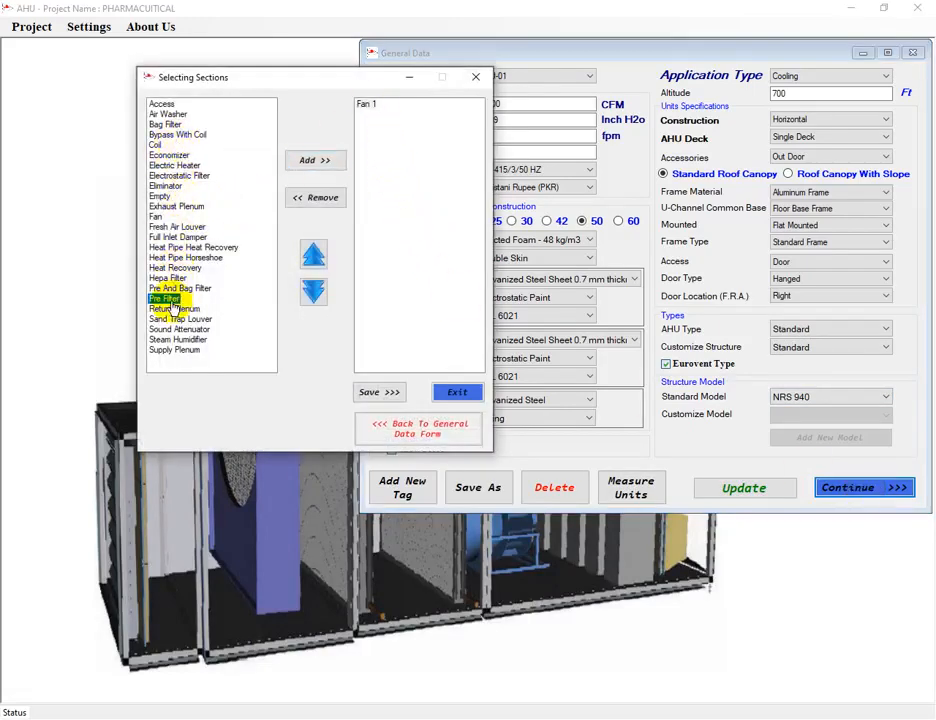
{"action": "left_click", "coordinate": [313, 254]}
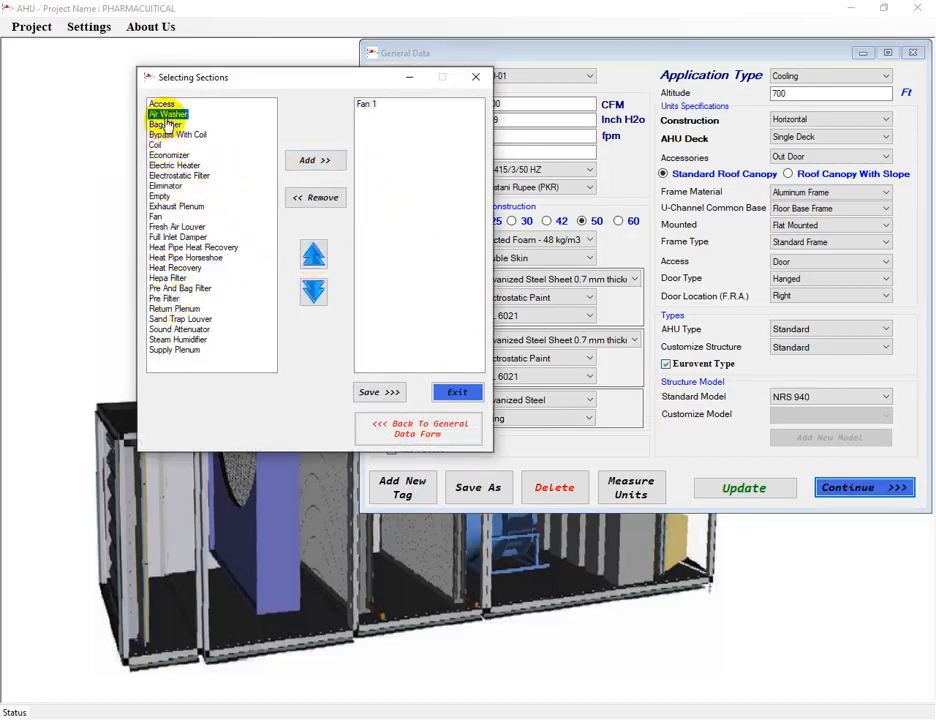
{"action": "left_click", "coordinate": [165, 124]}
{"action": "left_click", "coordinate": [313, 254]}
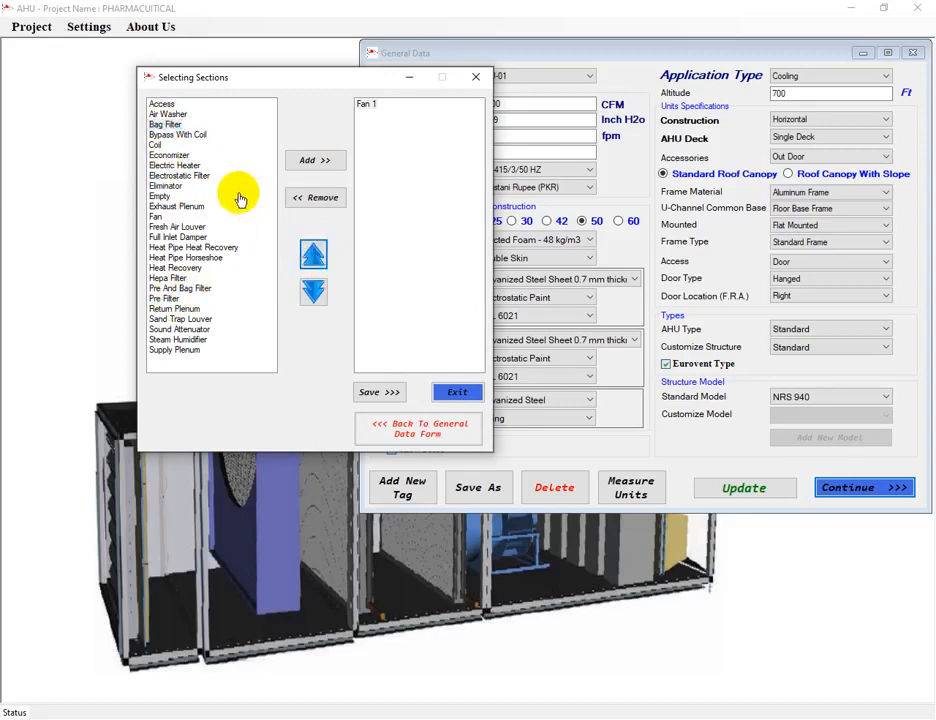
{"action": "left_click", "coordinate": [183, 166]}
{"action": "left_click", "coordinate": [313, 254]}
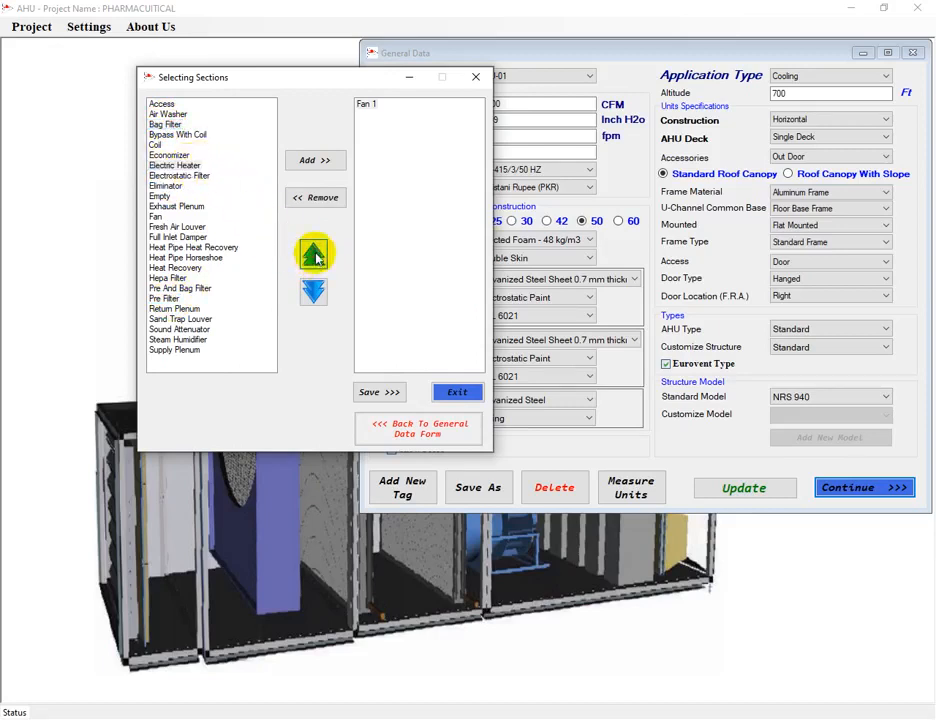
{"action": "left_click", "coordinate": [155, 145]}
{"action": "left_click", "coordinate": [313, 256]}
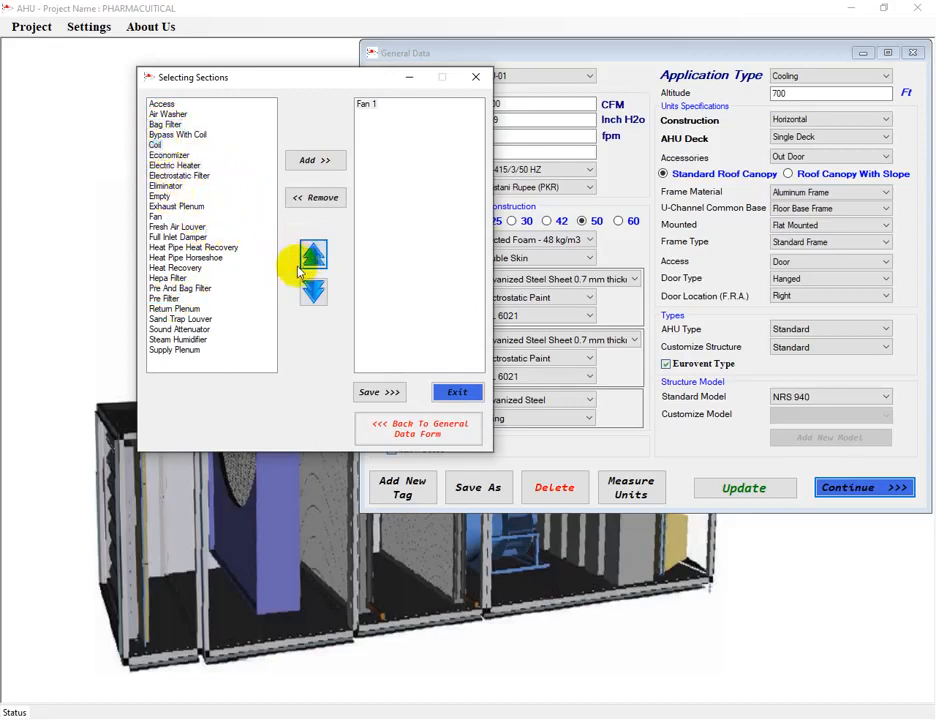
{"action": "left_click", "coordinate": [223, 280]}
{"action": "left_click", "coordinate": [313, 254]}
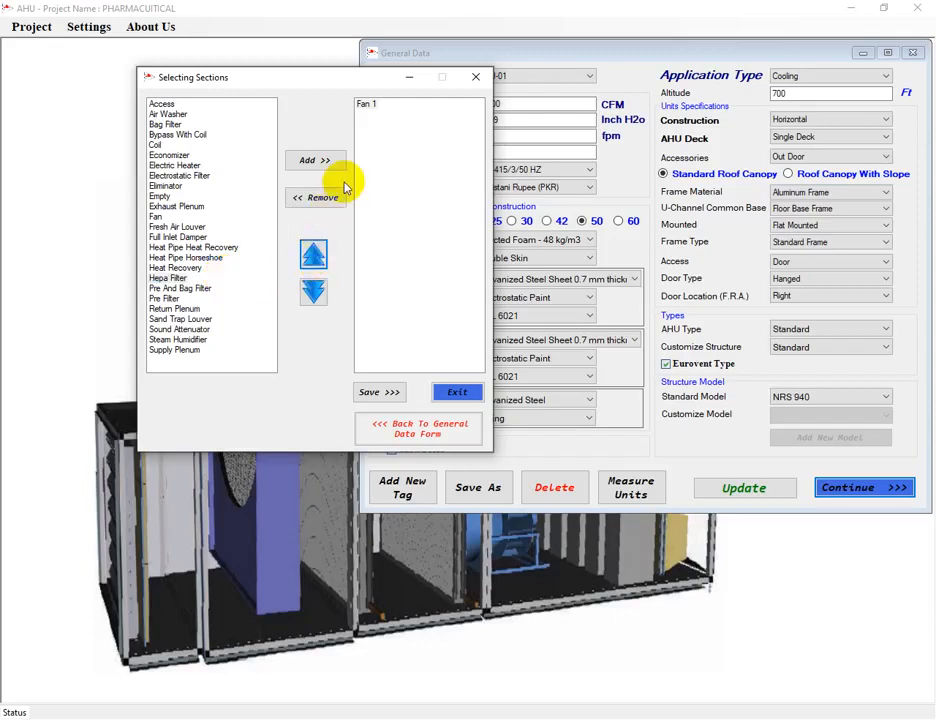
Add the Pre Filter, Bag Filter and Coil sections to the unit.
{"action": "left_click", "coordinate": [171, 302]}
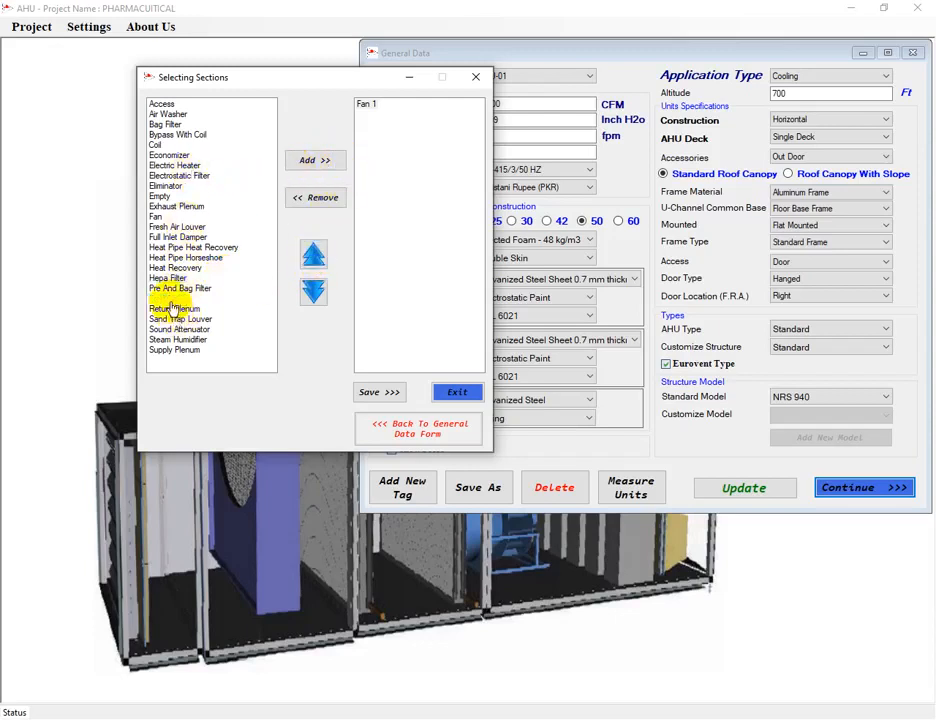
{"action": "left_click", "coordinate": [316, 161]}
{"action": "left_click", "coordinate": [165, 124]}
{"action": "left_click", "coordinate": [312, 161]}
{"action": "left_click", "coordinate": [156, 145]}
{"action": "left_click", "coordinate": [314, 161]}
Add the Electric Heater and Hepa Filter sections to the unit.
{"action": "left_click", "coordinate": [180, 165]}
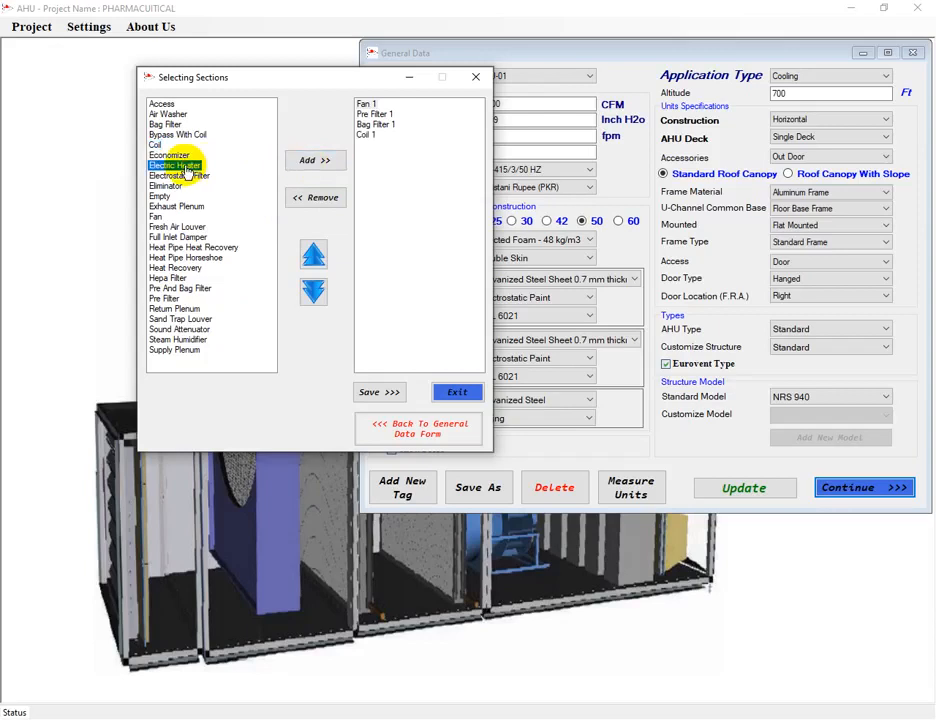
{"action": "left_click", "coordinate": [316, 162]}
{"action": "left_click", "coordinate": [172, 279]}
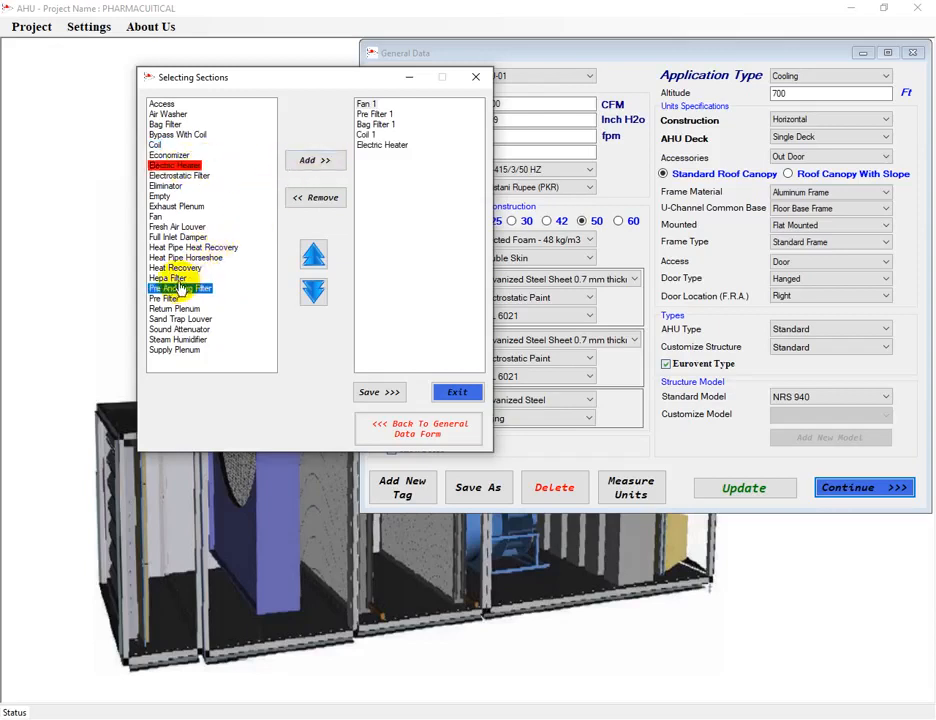
{"action": "left_click", "coordinate": [314, 161]}
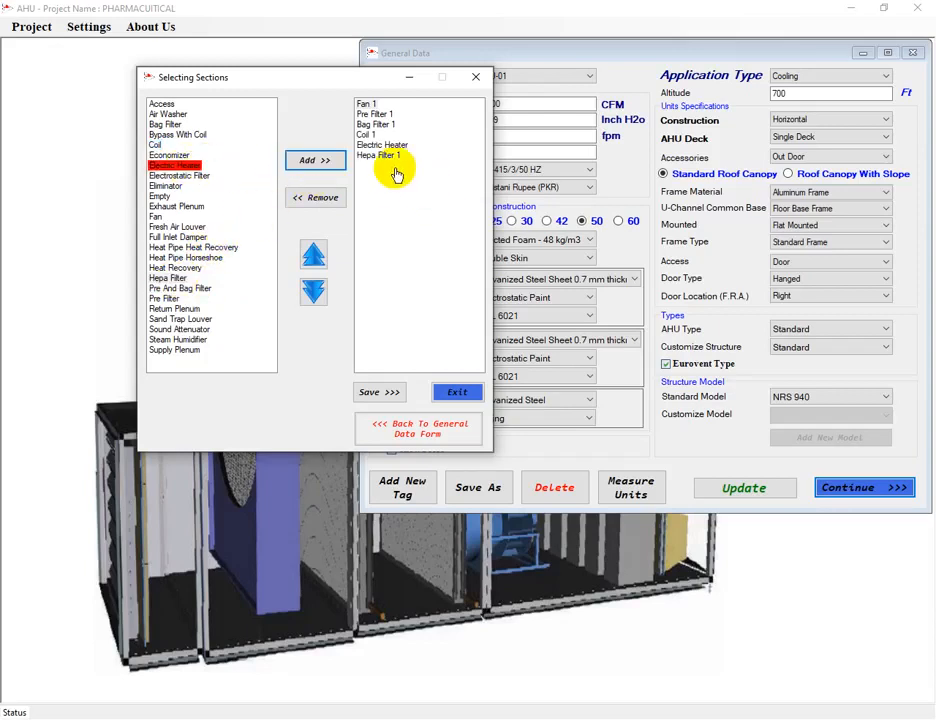
Reorder the chosen sections so the pre filter comes first and the bag filter second, both ahead of the fan.
{"action": "left_click", "coordinate": [395, 156]}
{"action": "left_click", "coordinate": [390, 145]}
{"action": "left_click", "coordinate": [375, 114]}
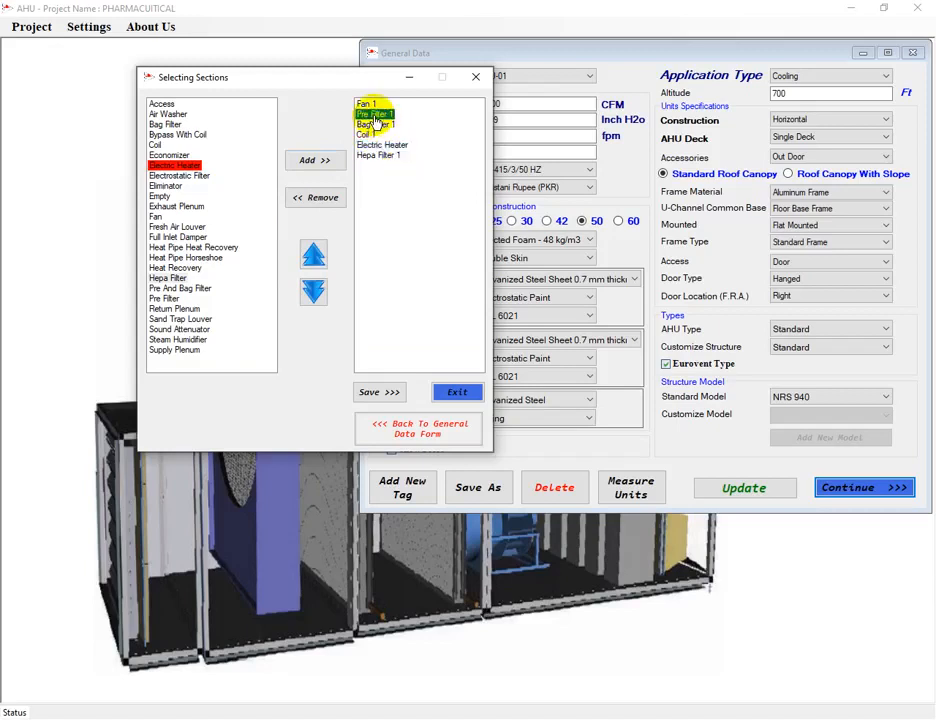
{"action": "left_click", "coordinate": [321, 254]}
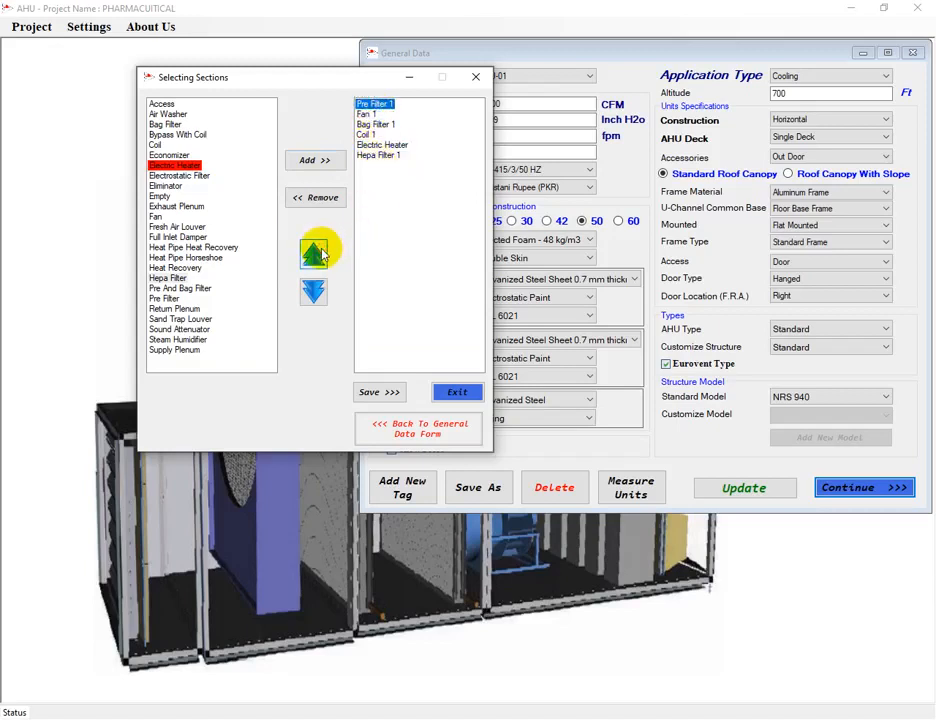
{"action": "left_click", "coordinate": [376, 124]}
{"action": "left_click", "coordinate": [312, 255]}
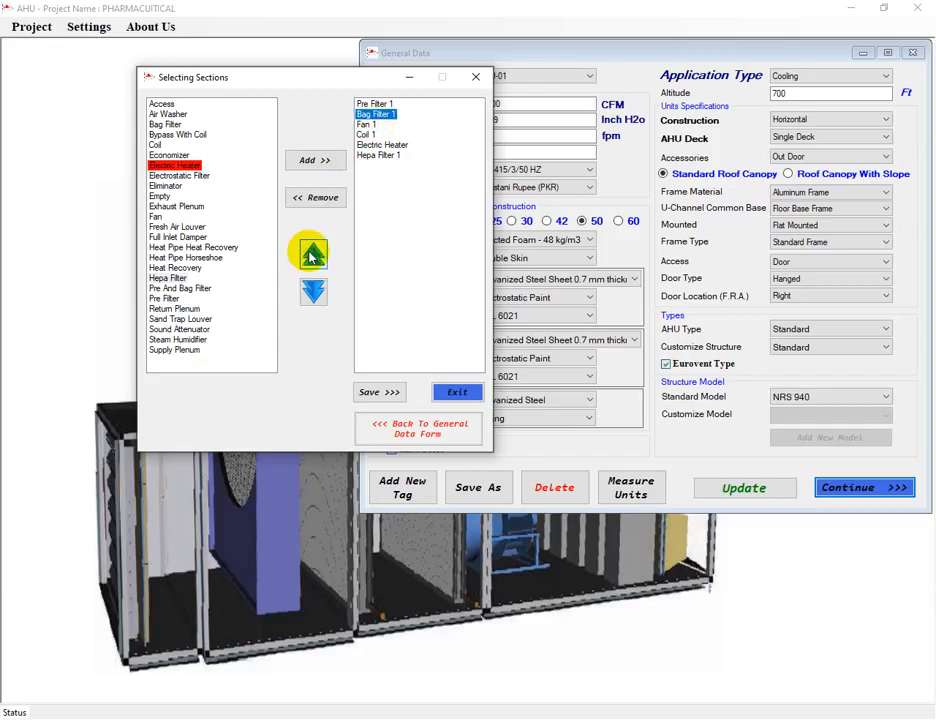
Move the coil and the electric heater ahead of the fan, and save the section arrangement to reach the unit layout.
{"action": "left_click", "coordinate": [368, 135]}
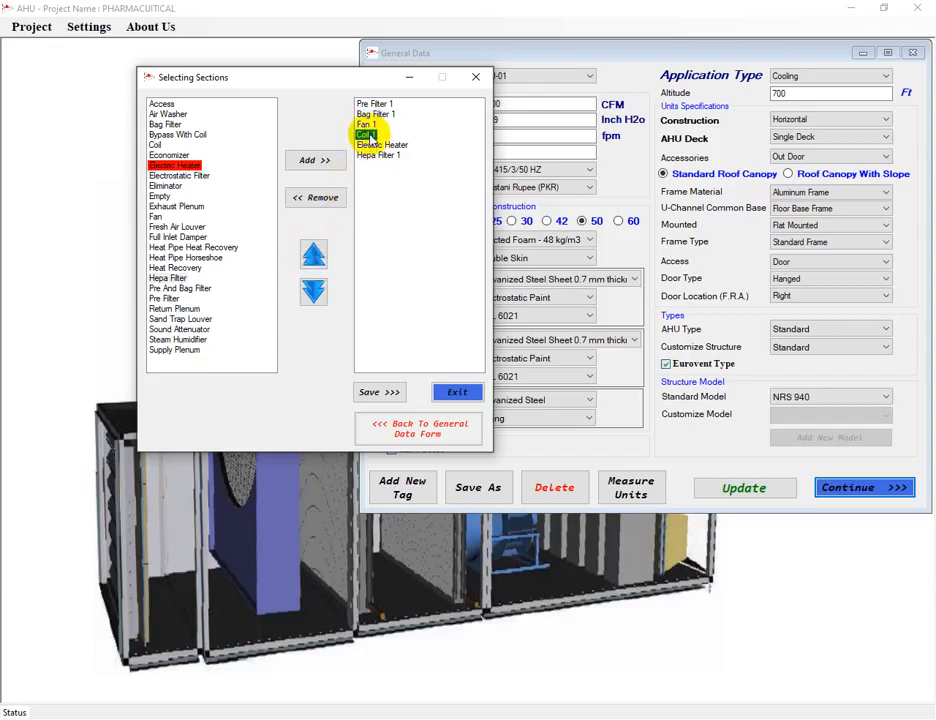
{"action": "left_click", "coordinate": [313, 255]}
{"action": "left_click", "coordinate": [368, 135]}
{"action": "left_click", "coordinate": [377, 145]}
{"action": "left_click", "coordinate": [313, 255]}
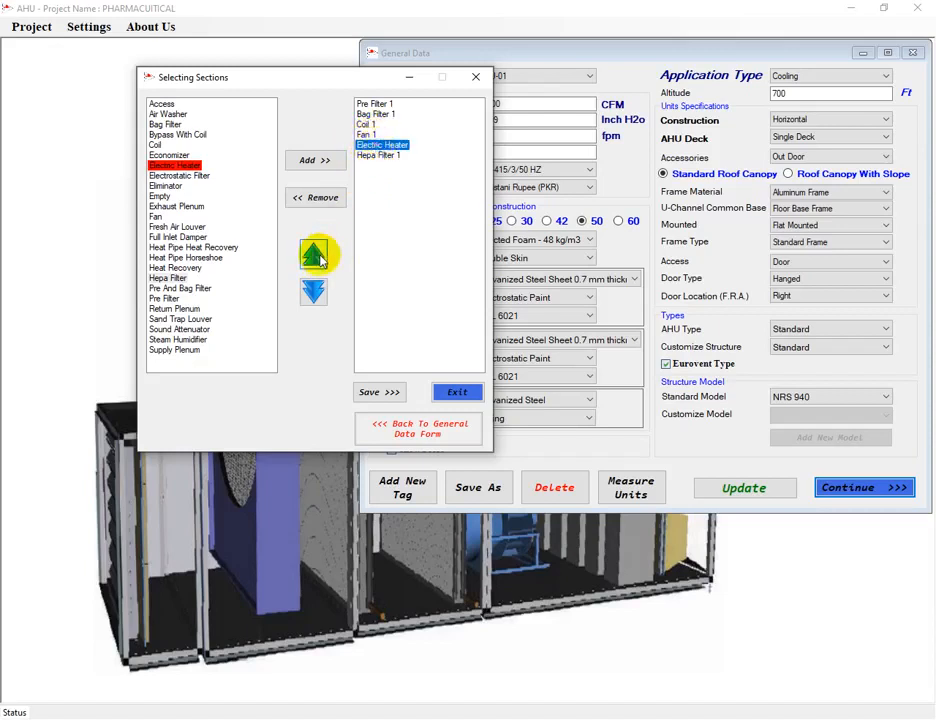
{"action": "left_click", "coordinate": [385, 394]}
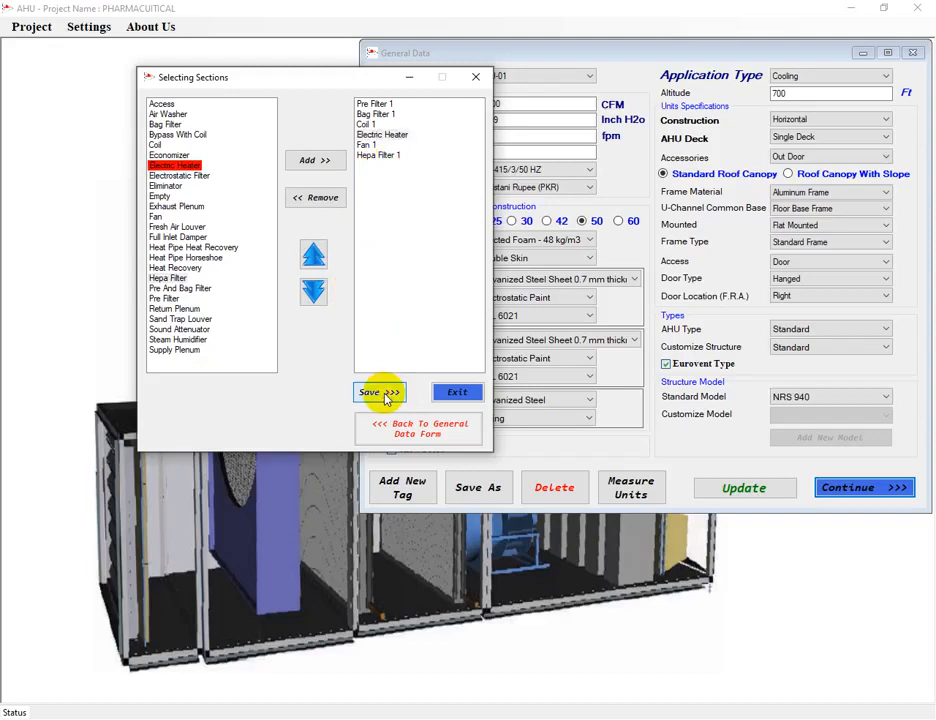
{"action": "left_click", "coordinate": [457, 393]}
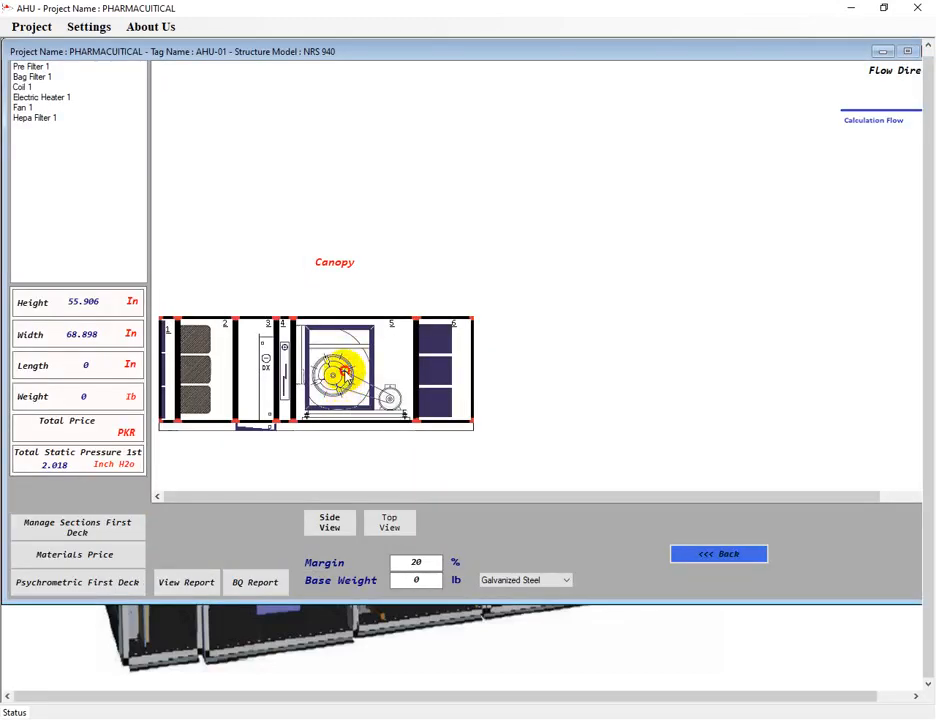
Open the fan section in the layout and set its manufacturer to Nicotra Gebhardt, application to Supply and fan type to Plug.
{"action": "double_click", "coordinate": [340, 375]}
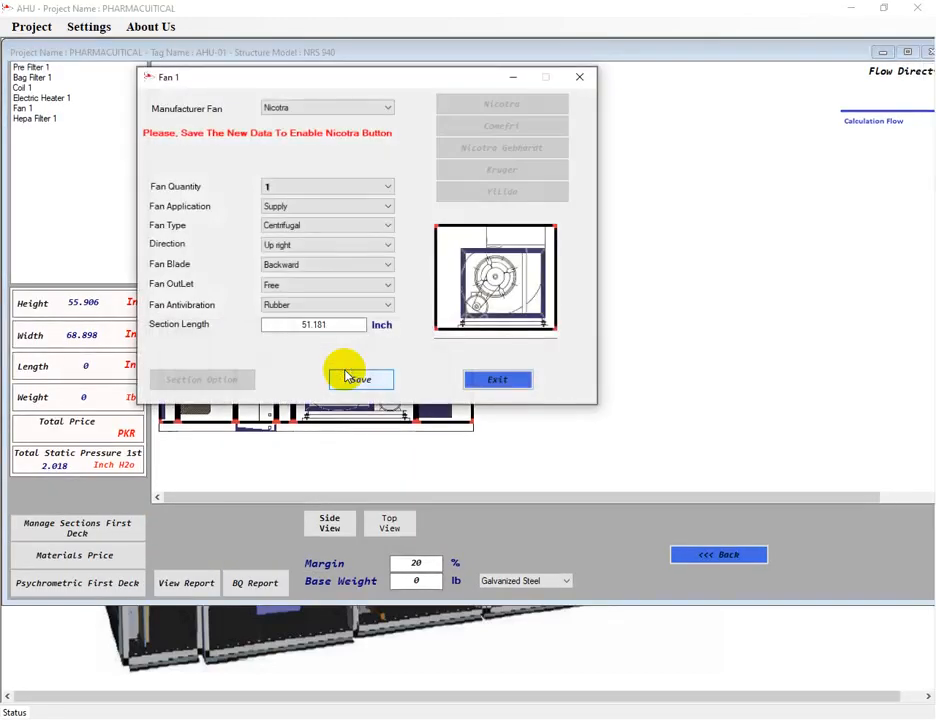
{"action": "left_click", "coordinate": [388, 108]}
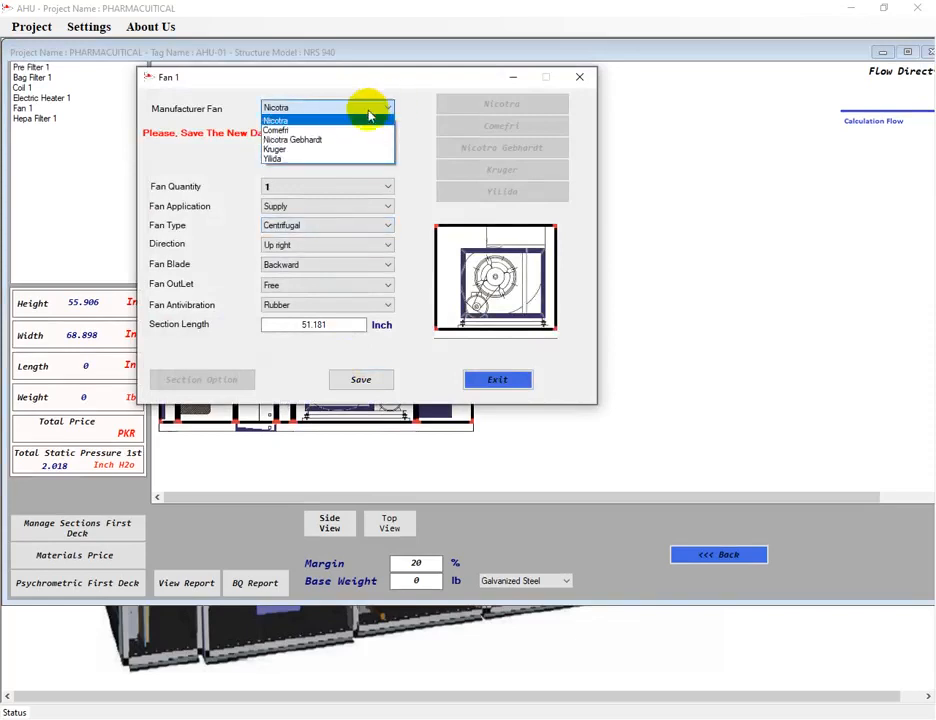
{"action": "left_click", "coordinate": [300, 140]}
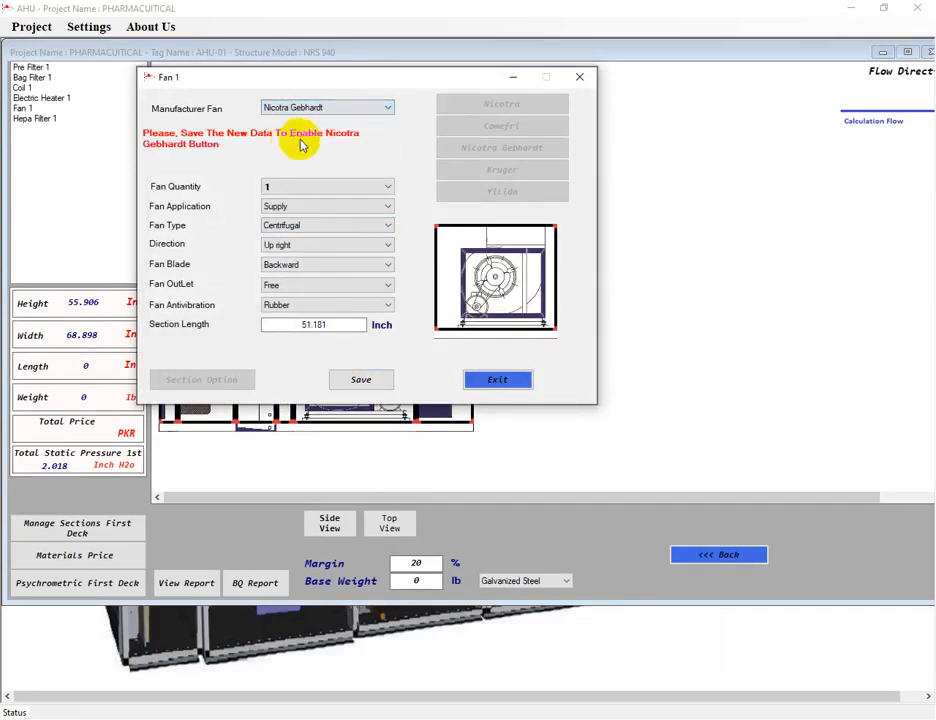
{"action": "left_click", "coordinate": [388, 206]}
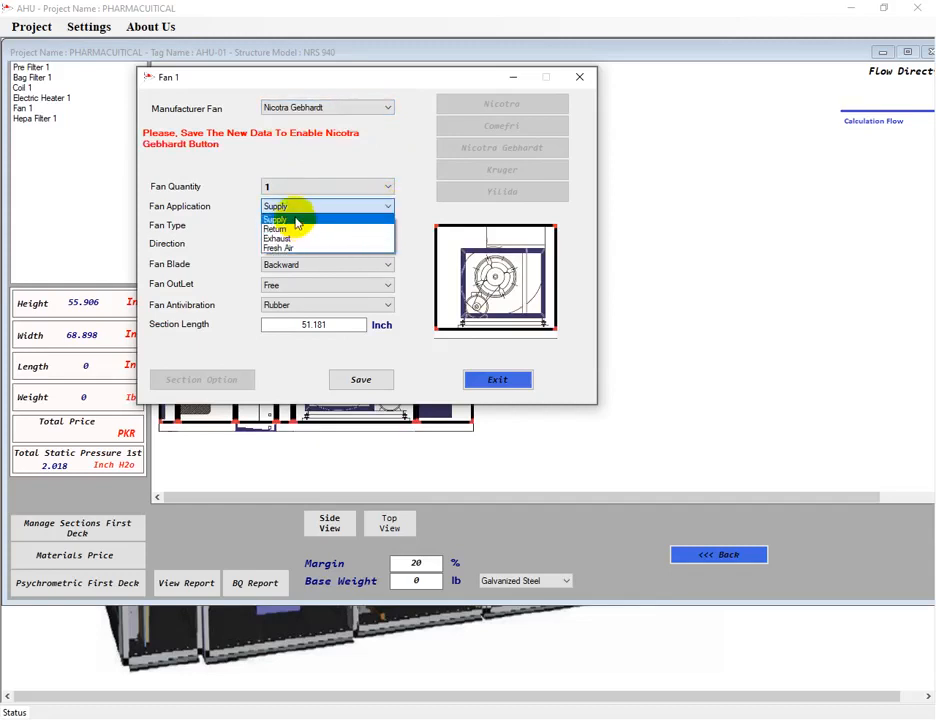
{"action": "left_click", "coordinate": [300, 219]}
{"action": "left_click", "coordinate": [388, 229]}
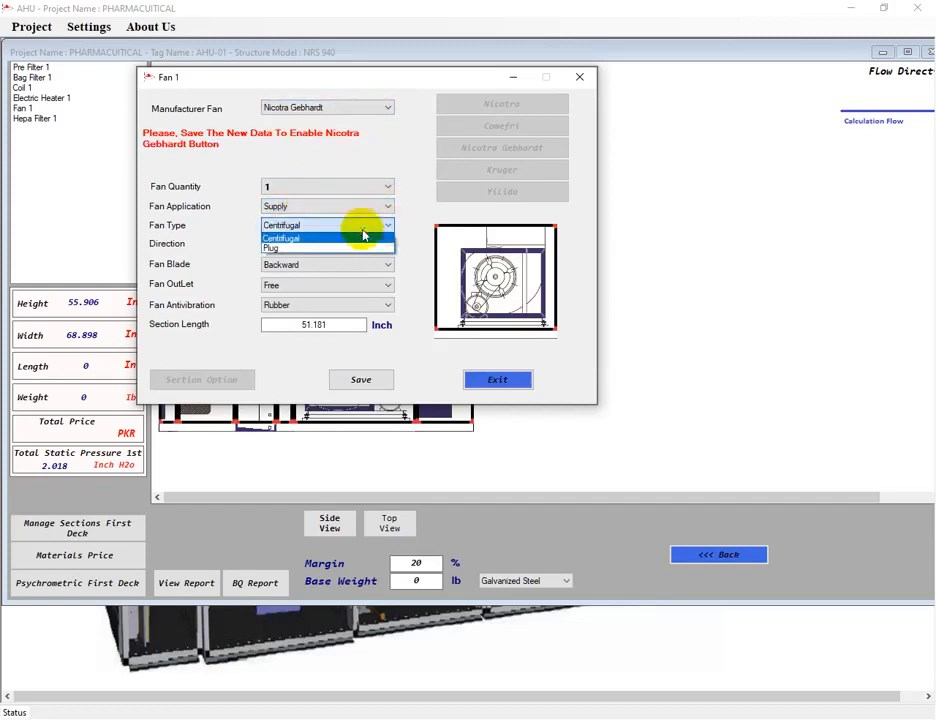
{"action": "left_click", "coordinate": [282, 250]}
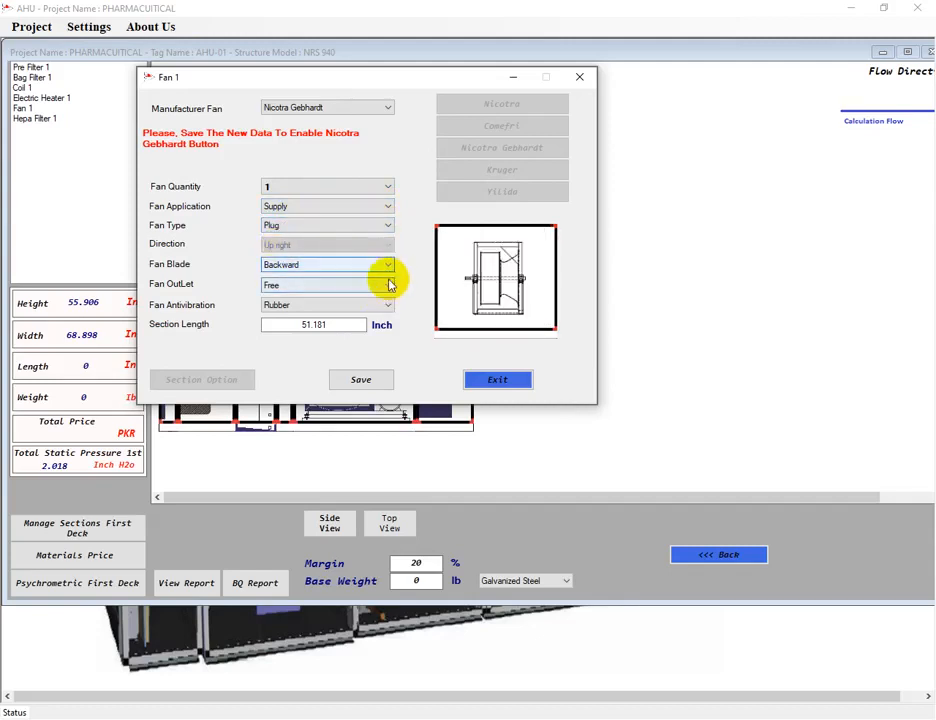
Set the fan outlet to Ducted and the fan antivibration to Spring, and save the fan section.
{"action": "left_click", "coordinate": [389, 288]}
{"action": "left_click", "coordinate": [263, 318]}
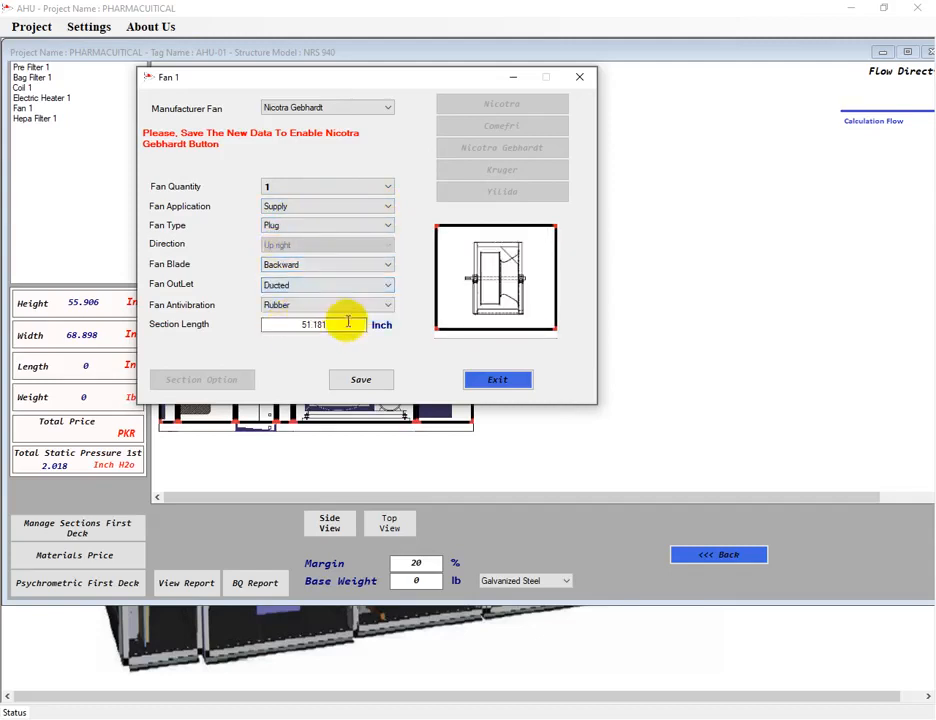
{"action": "left_click", "coordinate": [387, 305]}
{"action": "left_click", "coordinate": [292, 328]}
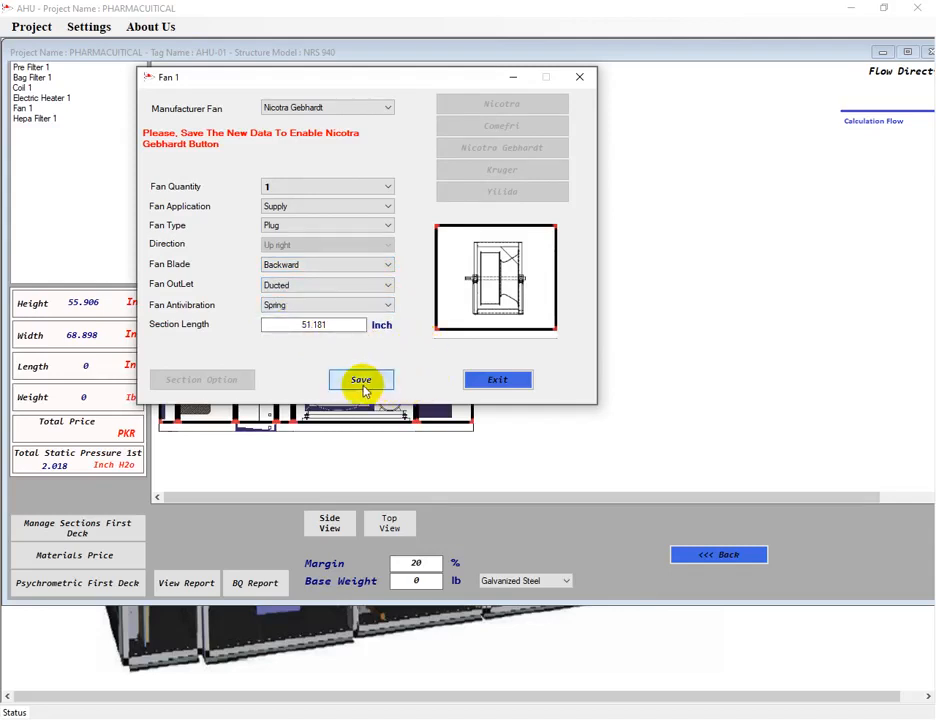
{"action": "left_click", "coordinate": [364, 382]}
Open the Nicotra Gebhardt fan selection, and choose drive type DIR_FU_FREI and model series RLM E0-BE.
{"action": "left_click", "coordinate": [491, 151]}
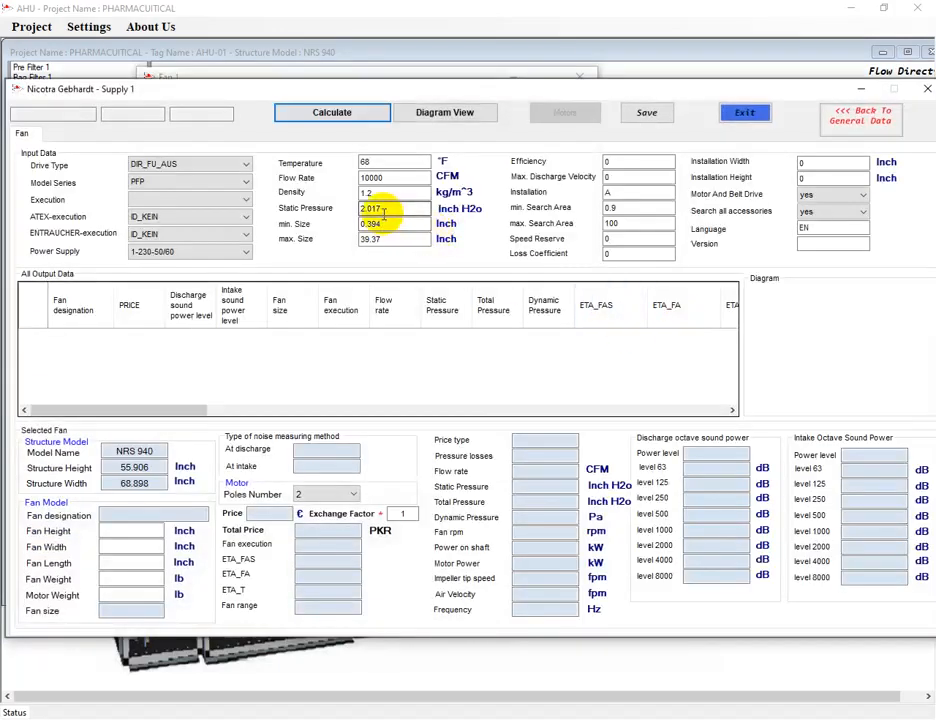
{"action": "left_click", "coordinate": [246, 164]}
{"action": "left_click", "coordinate": [182, 189]}
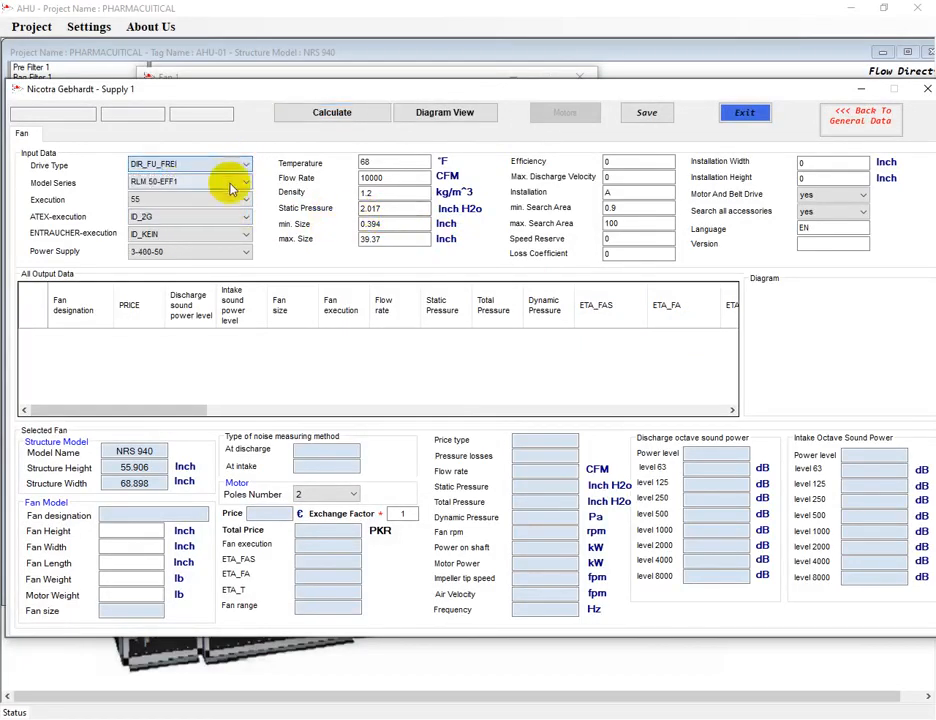
{"action": "left_click", "coordinate": [245, 182]}
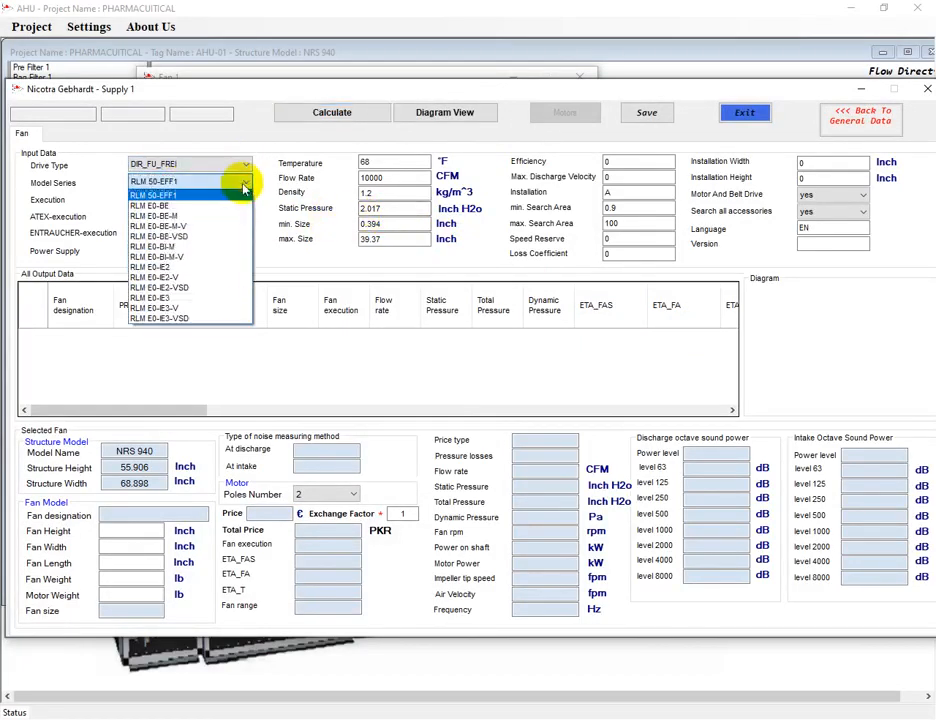
{"action": "left_click", "coordinate": [174, 206]}
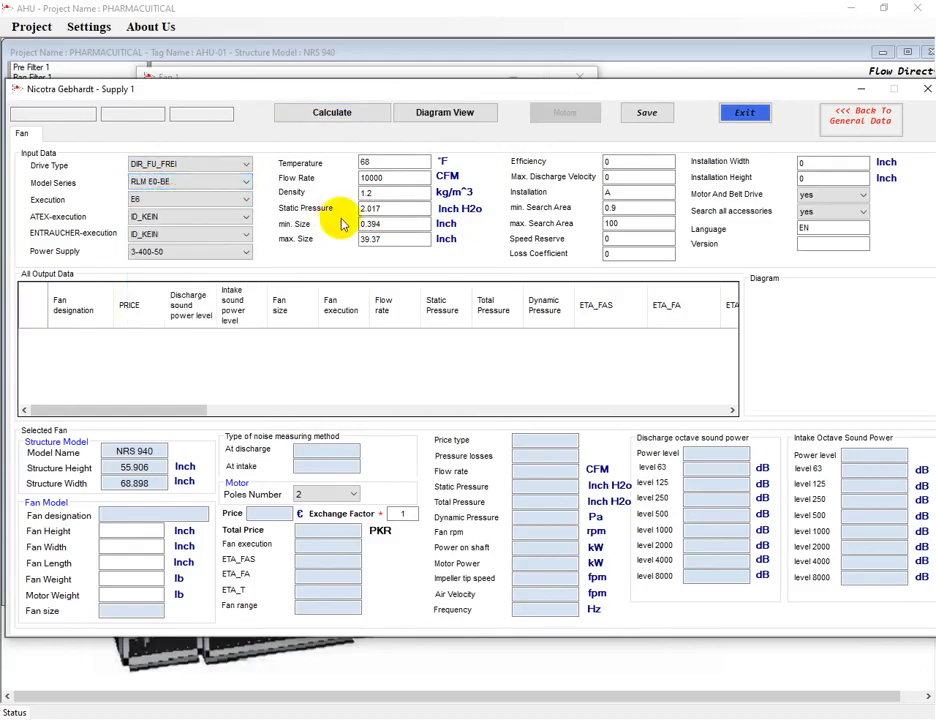
Calculate the suitable fans from the input data, and dismiss the Norton firewall alert.
{"action": "left_click", "coordinate": [334, 113]}
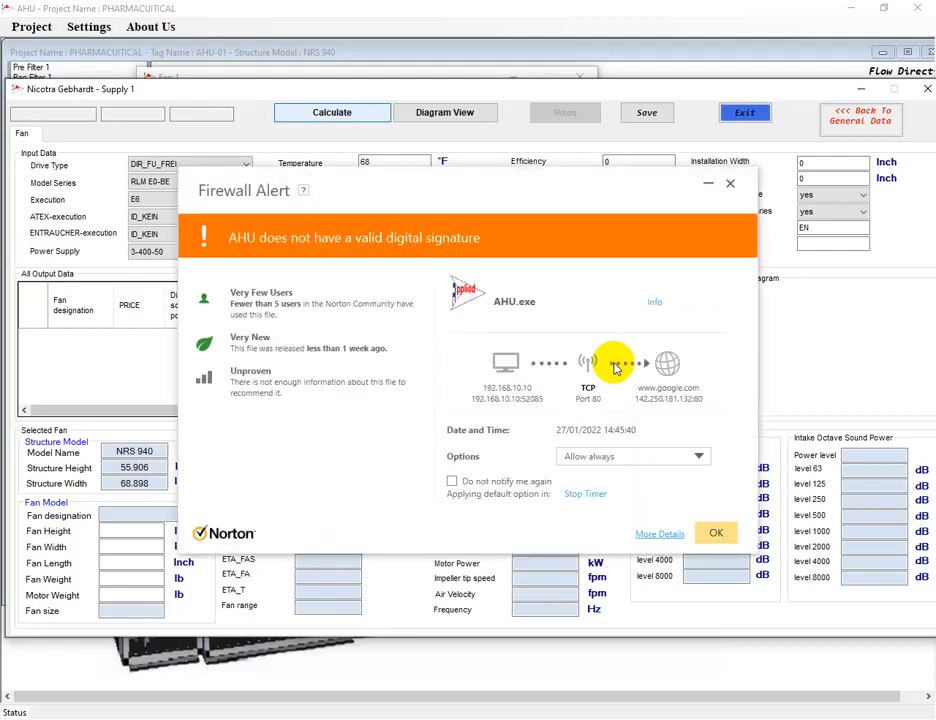
{"action": "left_click", "coordinate": [729, 184]}
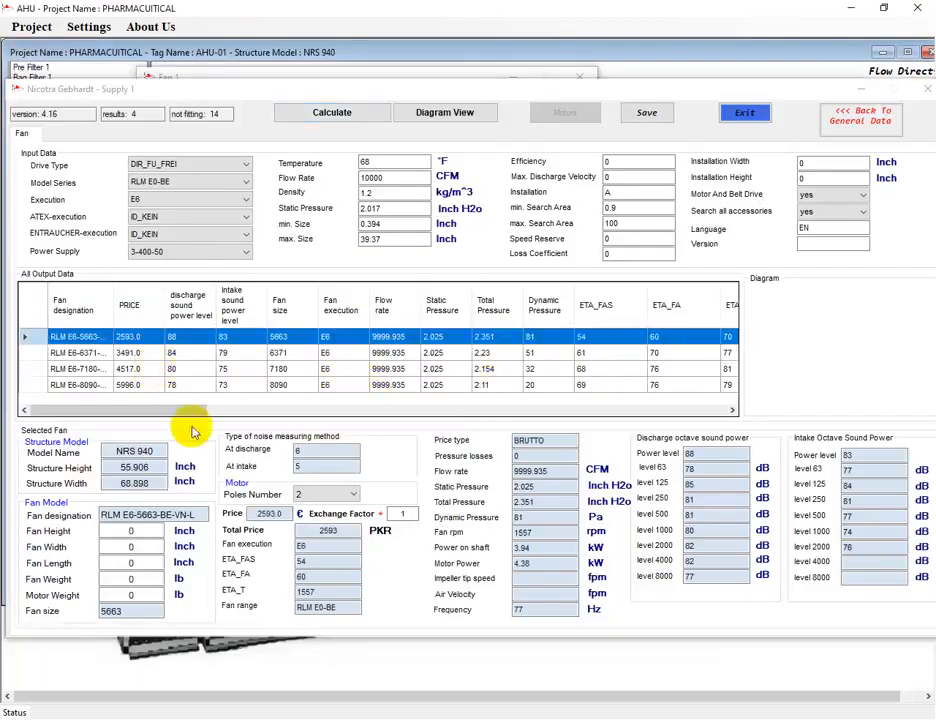
Enter 25 inch for the fan's height, width and length, 200 lb fan weight and 20 lb motor weight, and open its diagram.
{"action": "left_click", "coordinate": [131, 531]}
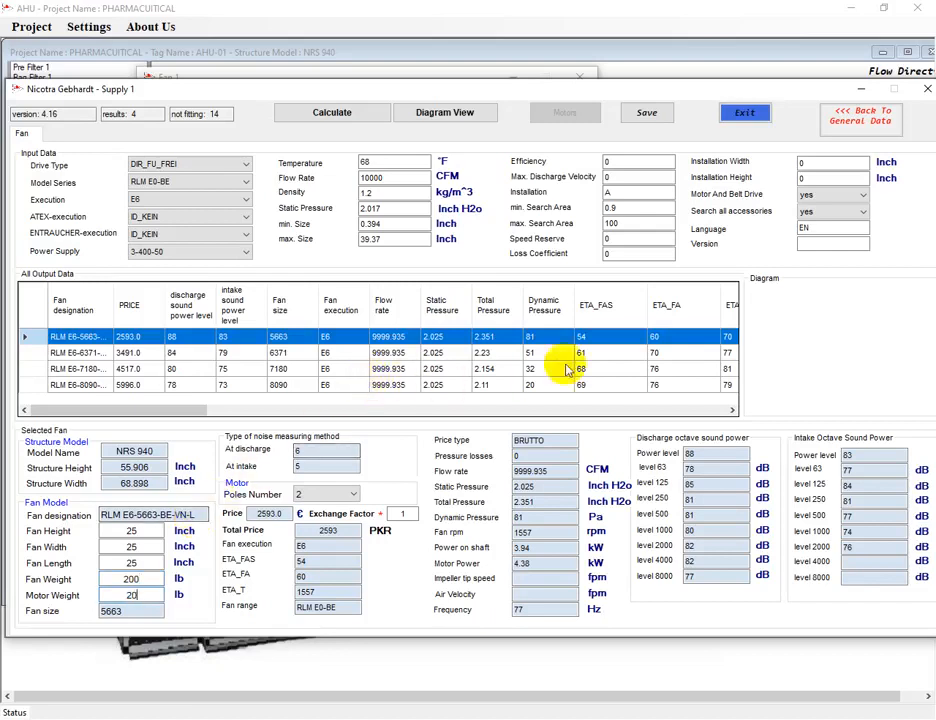
{"action": "left_click", "coordinate": [450, 125]}
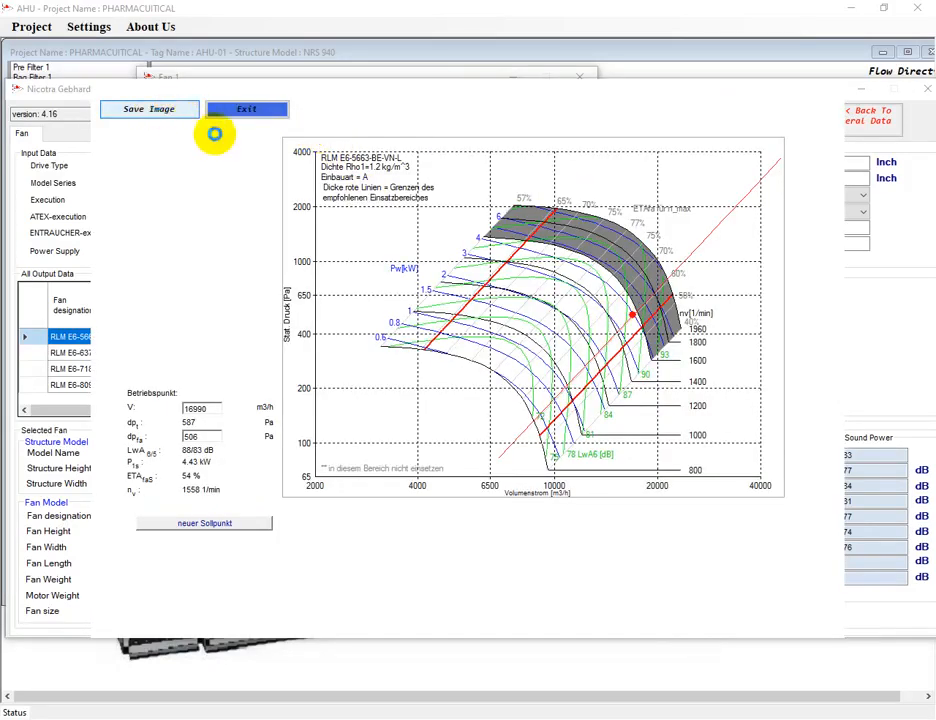
Close the fan diagram and save the fan, and calculate and save a 2-pole Leroy Somer motor for it.
{"action": "left_click", "coordinate": [238, 112]}
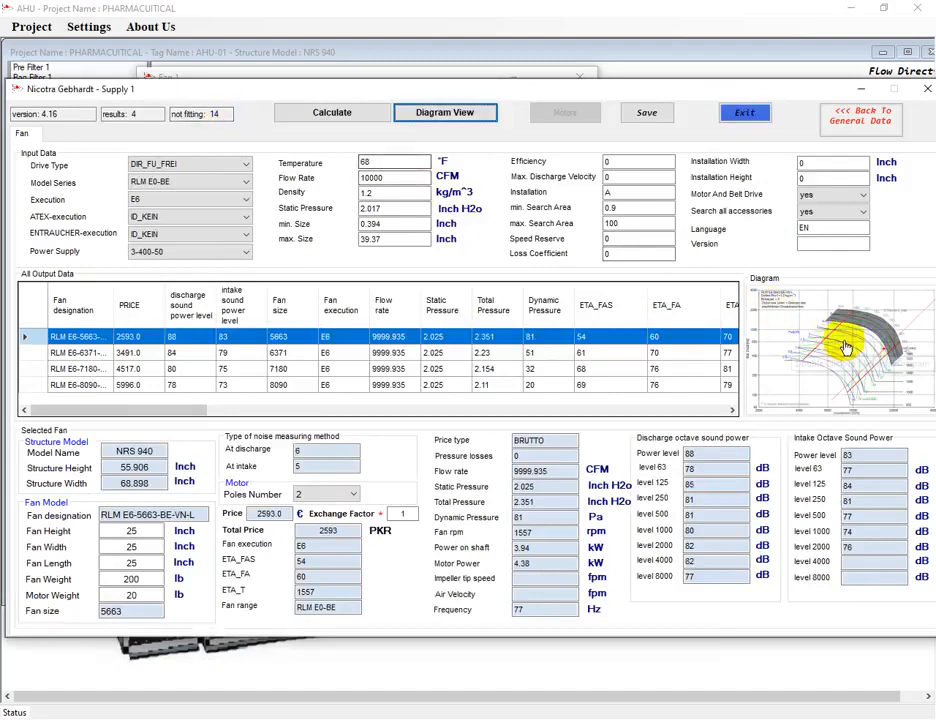
{"action": "left_click", "coordinate": [646, 114]}
{"action": "left_click", "coordinate": [566, 113]}
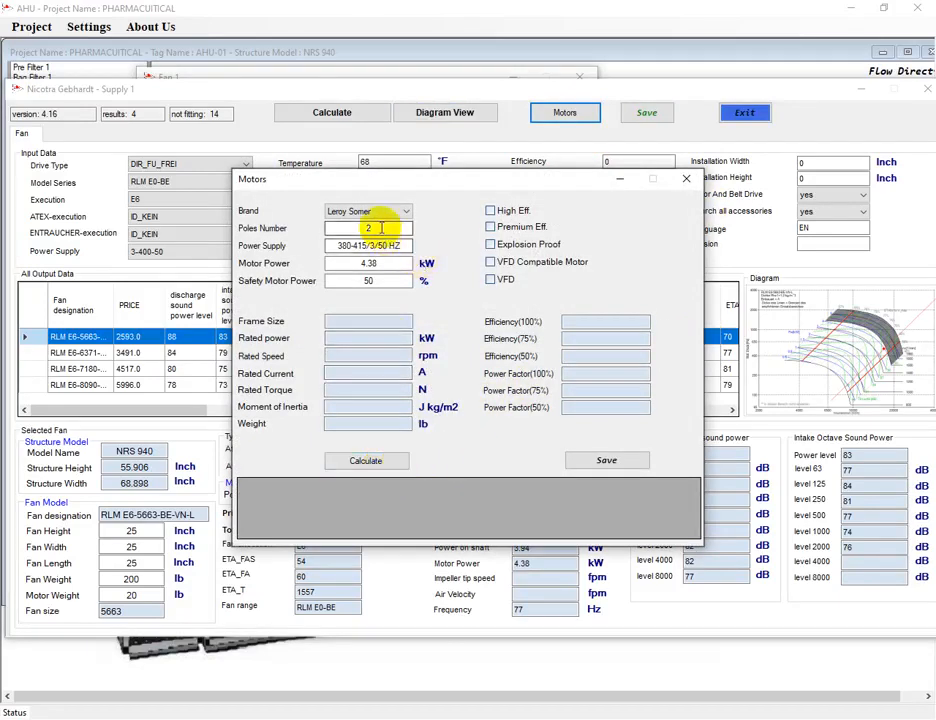
{"action": "left_click", "coordinate": [366, 461]}
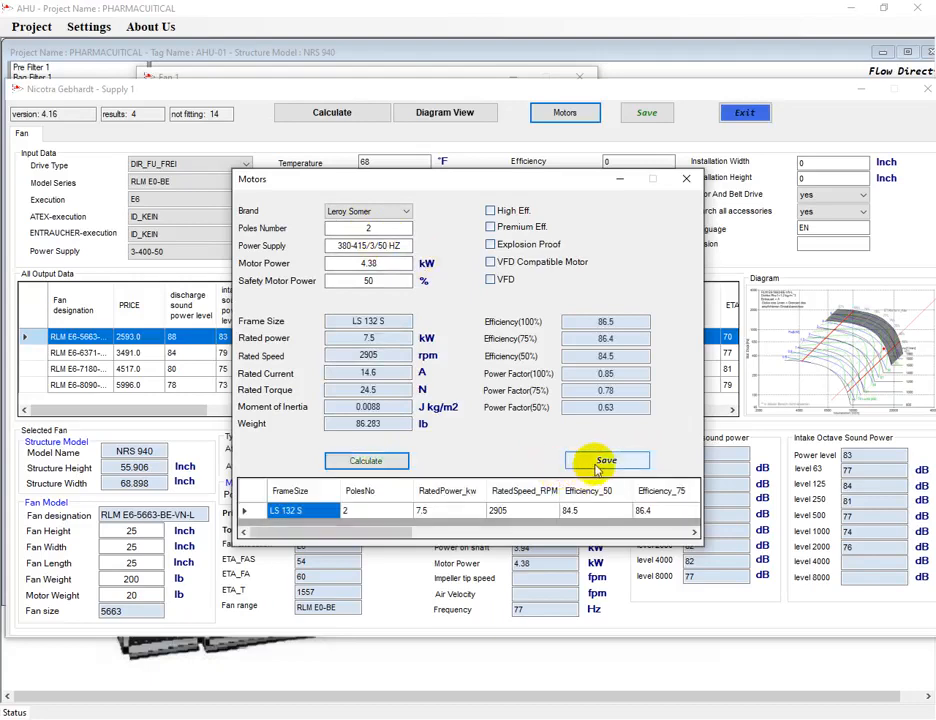
{"action": "left_click", "coordinate": [604, 463]}
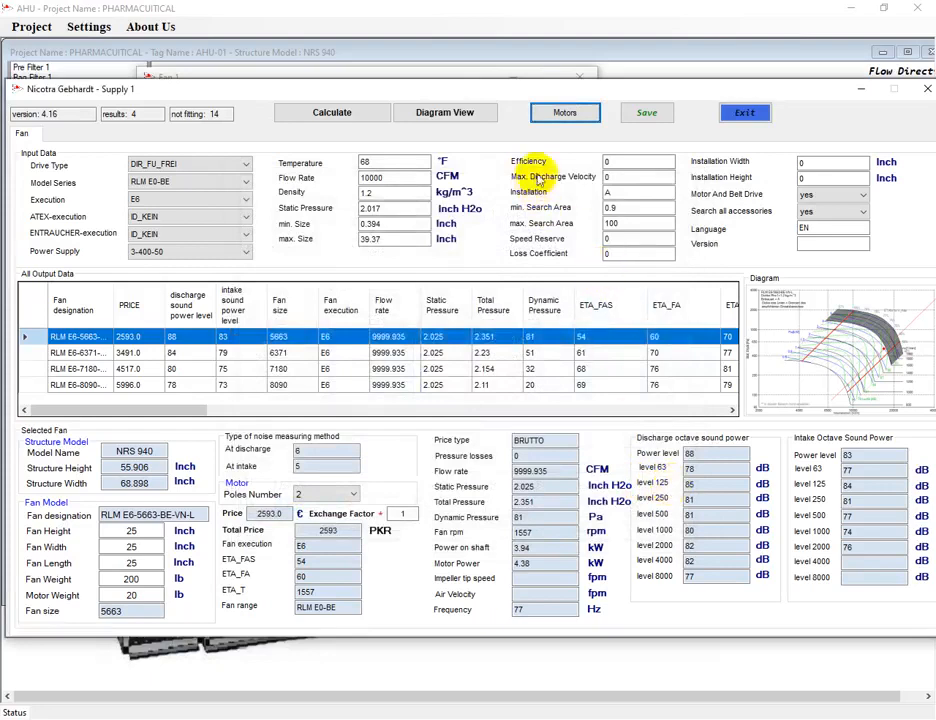
Save the Nicotra Gebhardt selection and the Fan 1 section, and return to the unit layout.
{"action": "left_click", "coordinate": [650, 114]}
{"action": "left_click", "coordinate": [745, 112]}
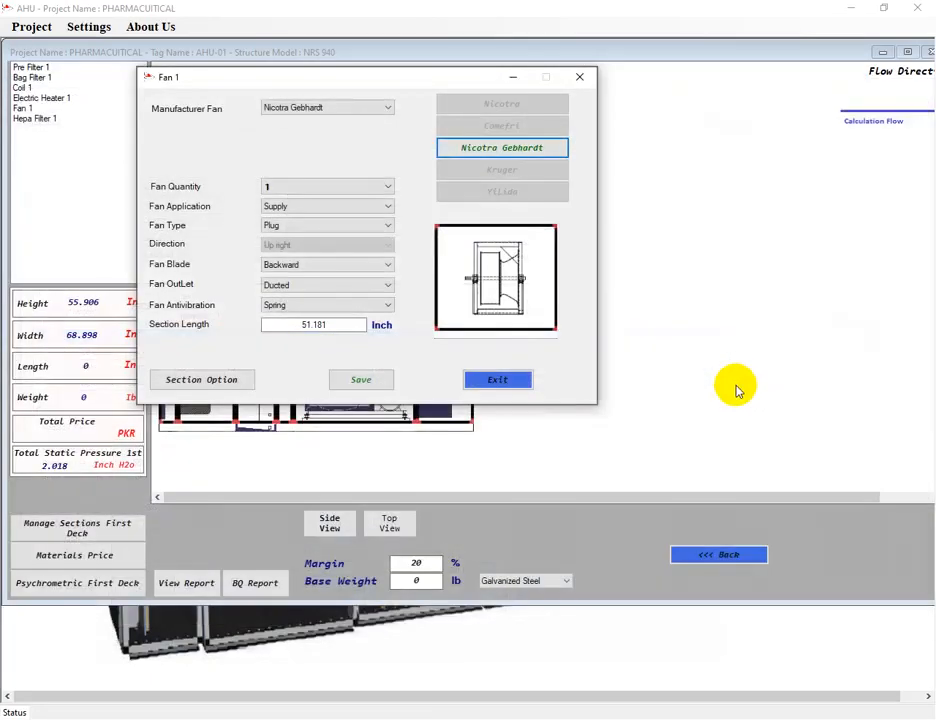
{"action": "left_click", "coordinate": [361, 381]}
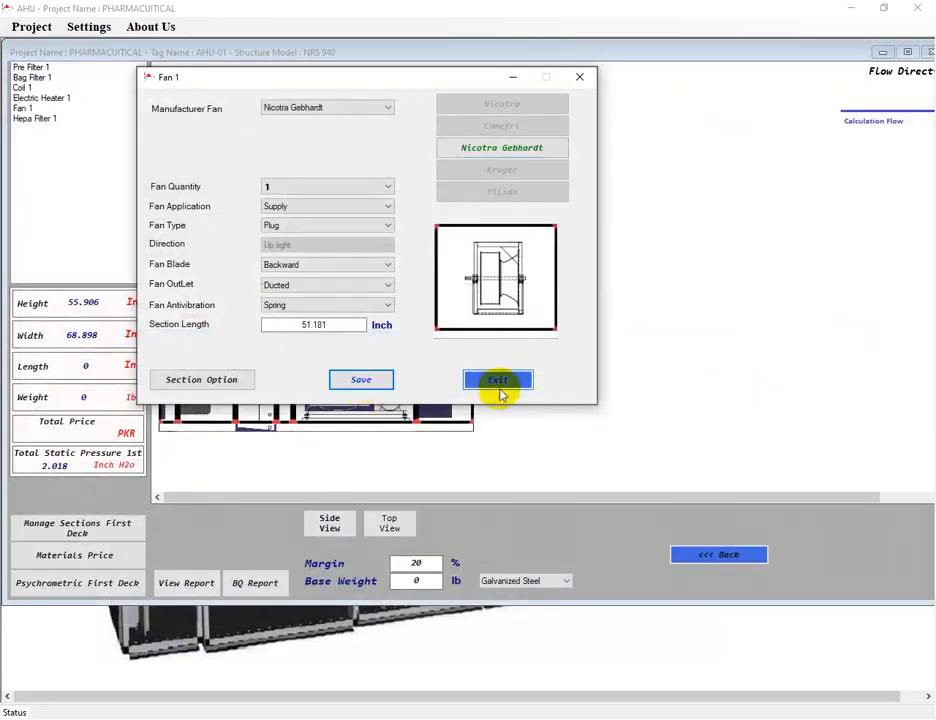
{"action": "left_click", "coordinate": [499, 384]}
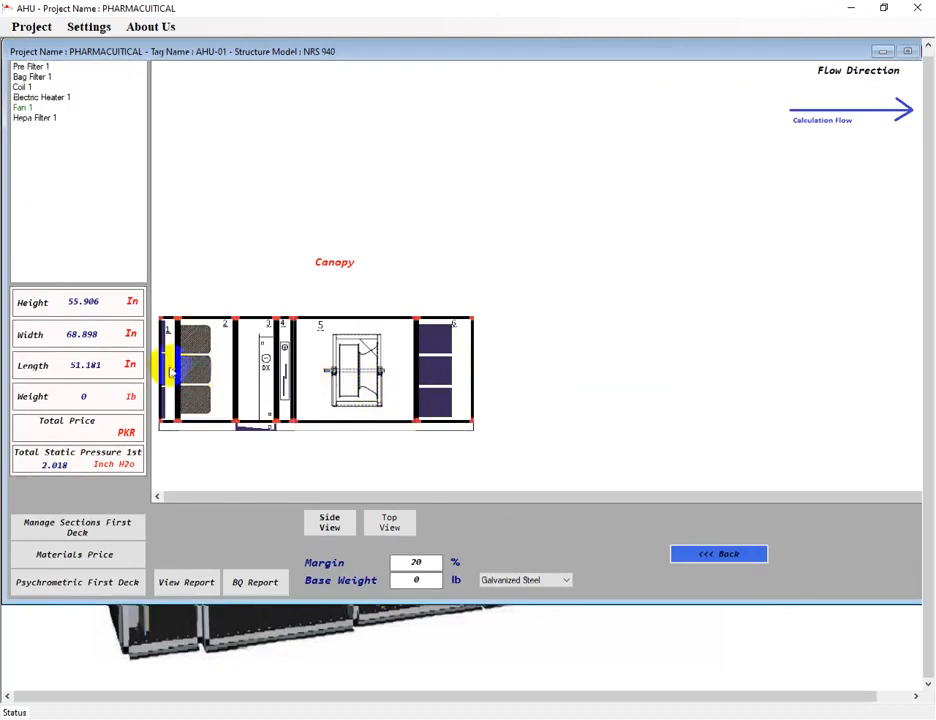
Set Pre Filter 1 to 2" filter thickness and filter class G4, and save the section.
{"action": "left_click", "coordinate": [350, 372]}
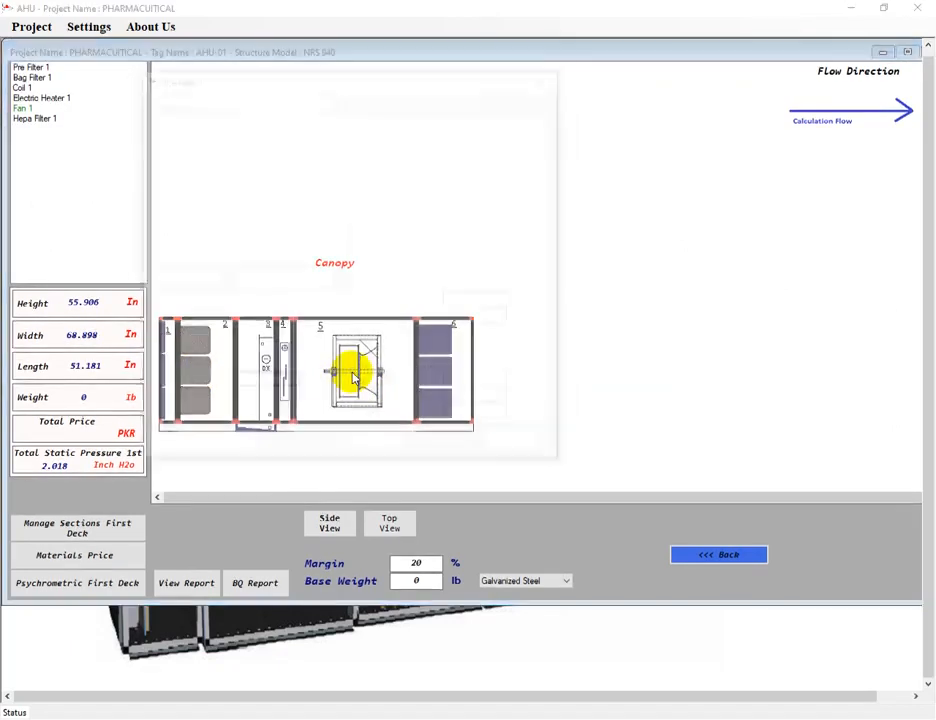
{"action": "left_click", "coordinate": [305, 131]}
{"action": "left_click", "coordinate": [258, 152]}
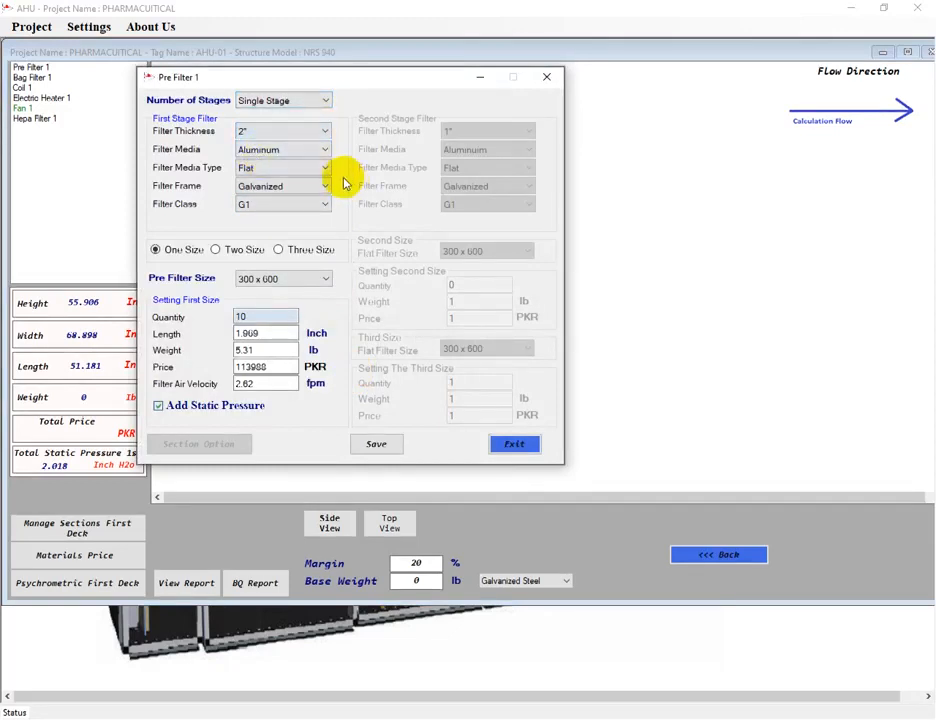
{"action": "left_click", "coordinate": [325, 203]}
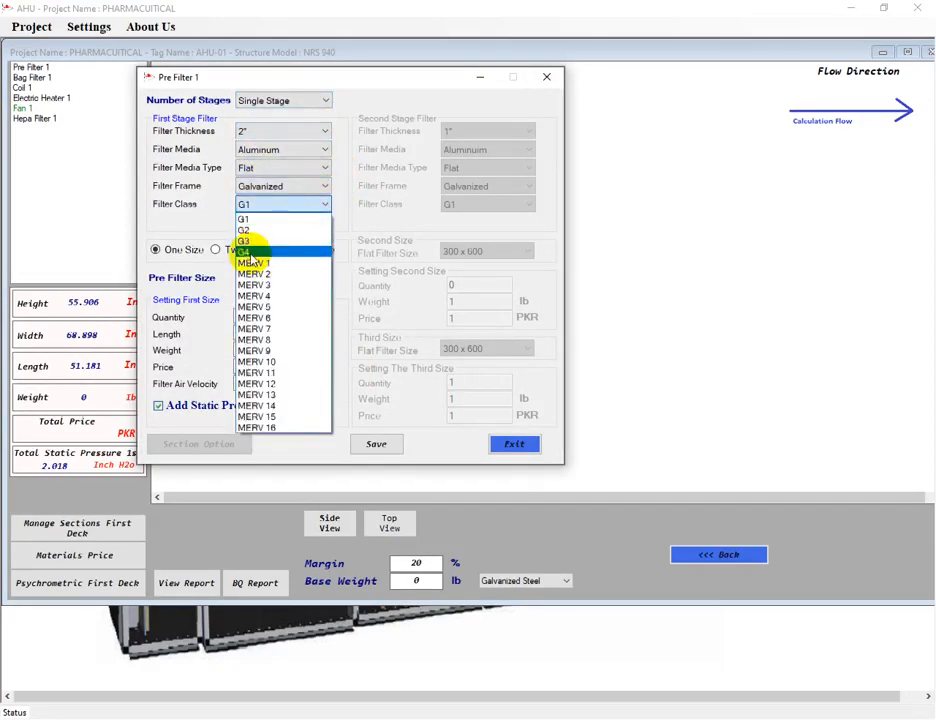
{"action": "left_click", "coordinate": [249, 252]}
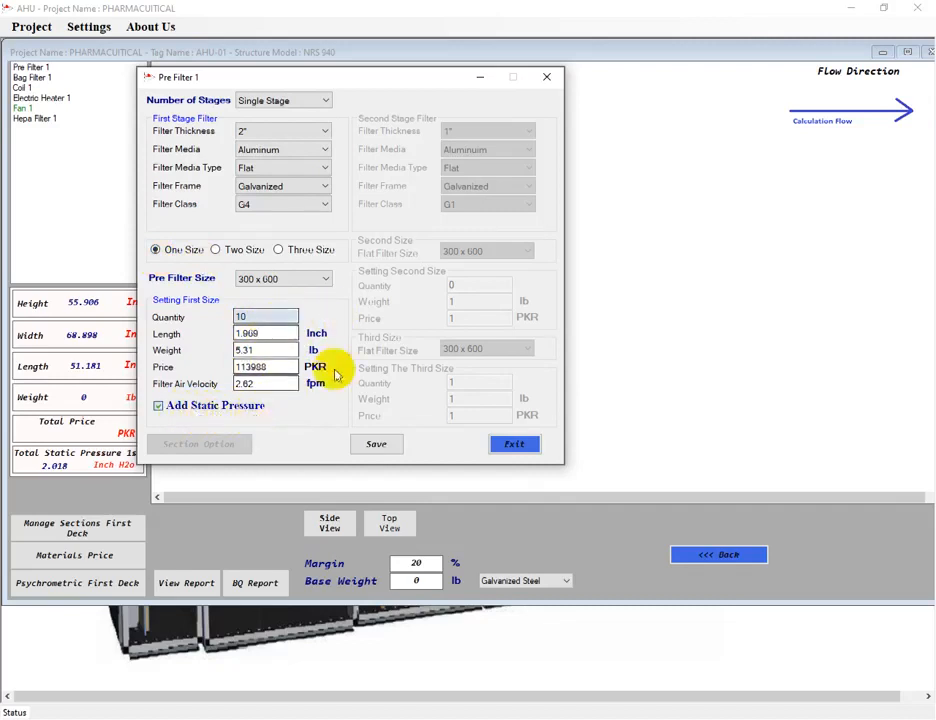
{"action": "left_click", "coordinate": [377, 445]}
{"action": "left_click", "coordinate": [514, 445]}
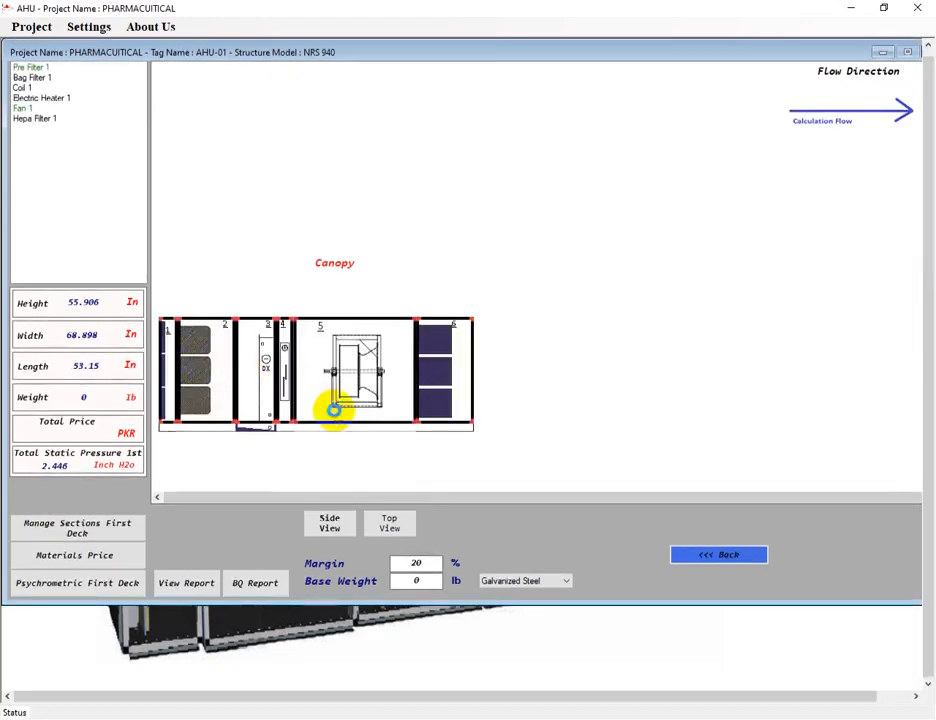
Set Bag Filter 1 to filter class F9 and size 592 x 287 x 300, and save the section.
{"action": "left_click", "coordinate": [255, 340]}
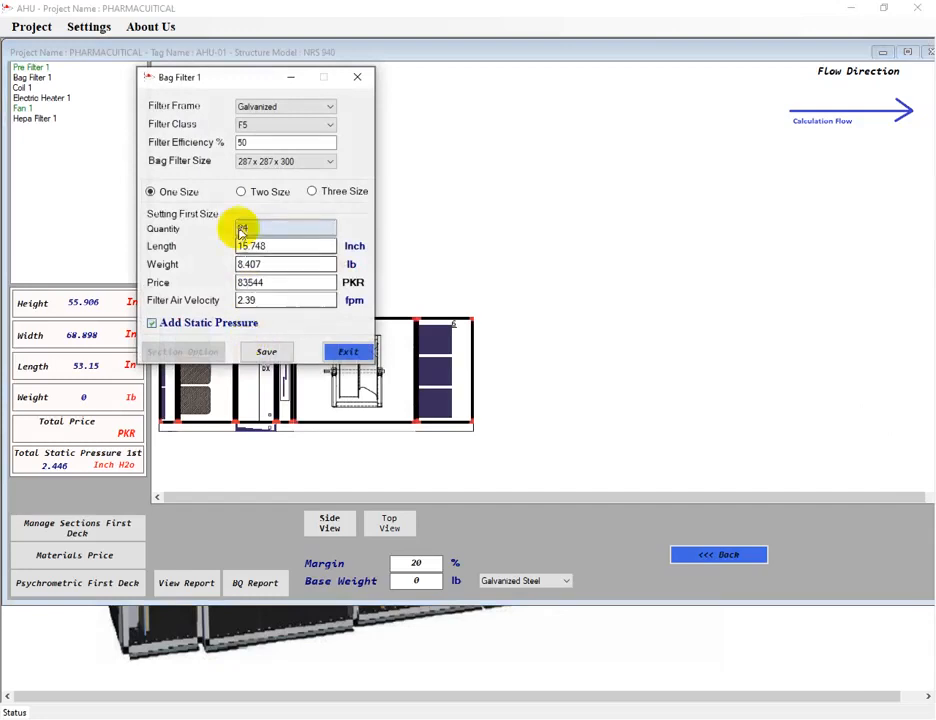
{"action": "left_click", "coordinate": [330, 123]}
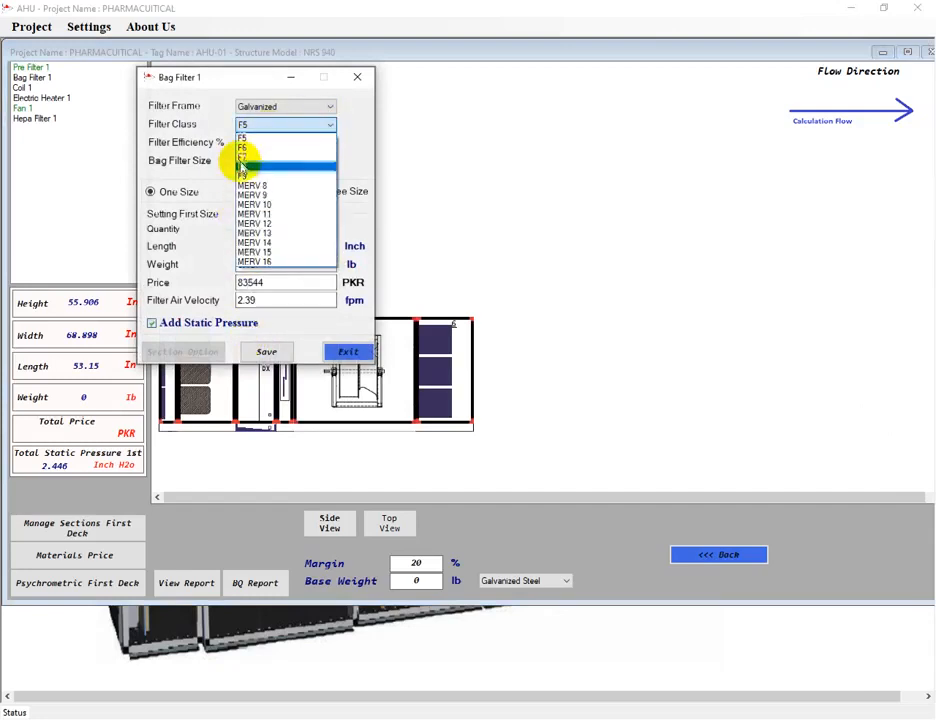
{"action": "left_click", "coordinate": [245, 177]}
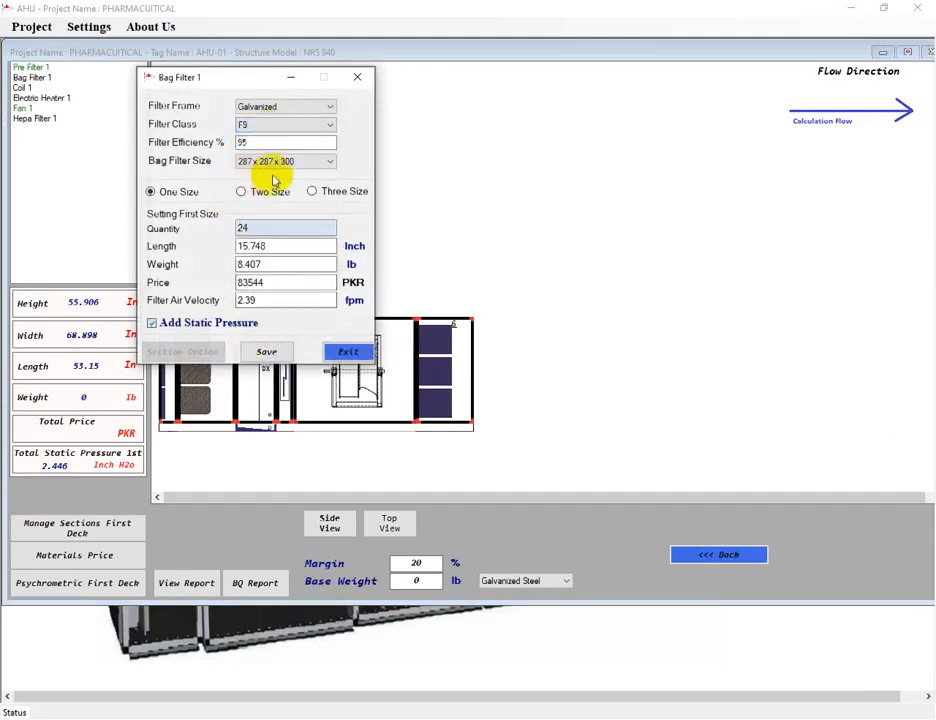
{"action": "left_click", "coordinate": [330, 161]}
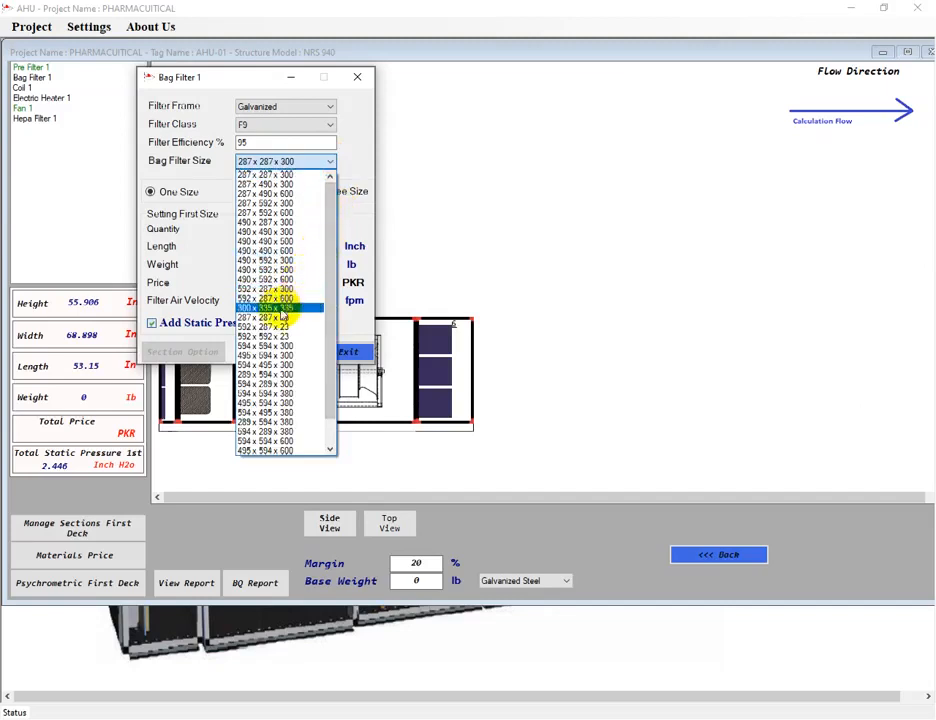
{"action": "left_click", "coordinate": [297, 290]}
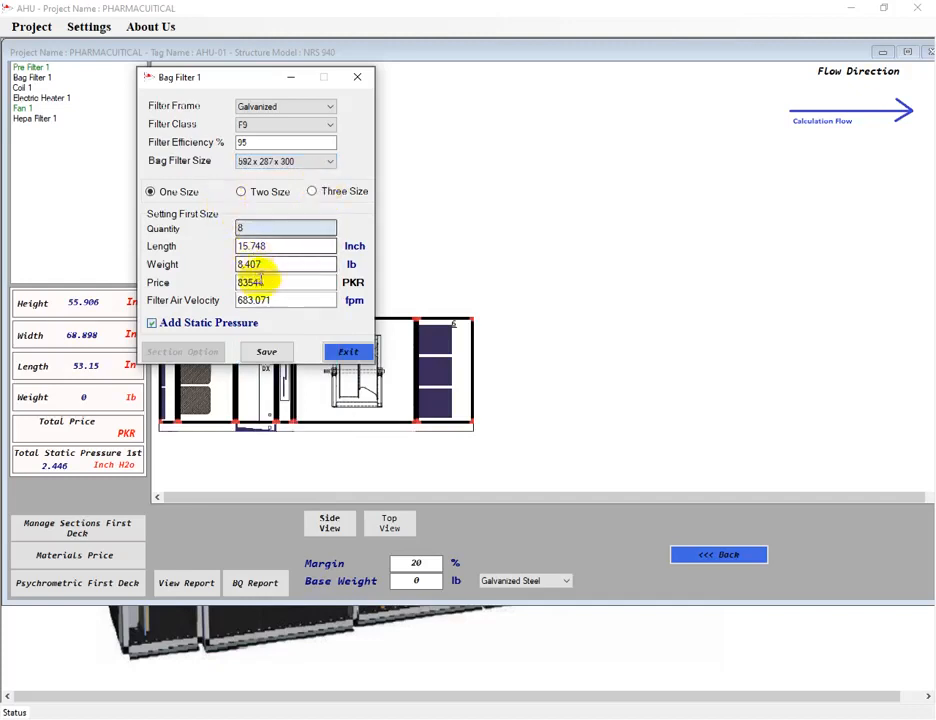
{"action": "left_click", "coordinate": [268, 352]}
{"action": "left_click", "coordinate": [350, 358]}
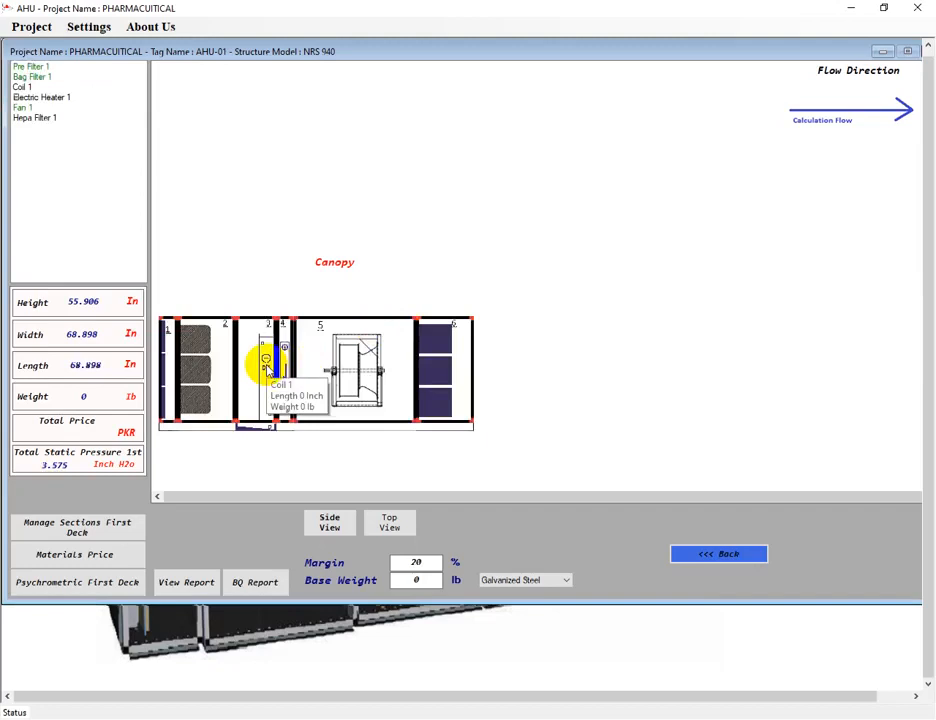
Choose a Dx Evaporator for Coil 1 with Copper Tube - Aluminum Fins and Galvanized casing and frame.
{"action": "double_click", "coordinate": [266, 366]}
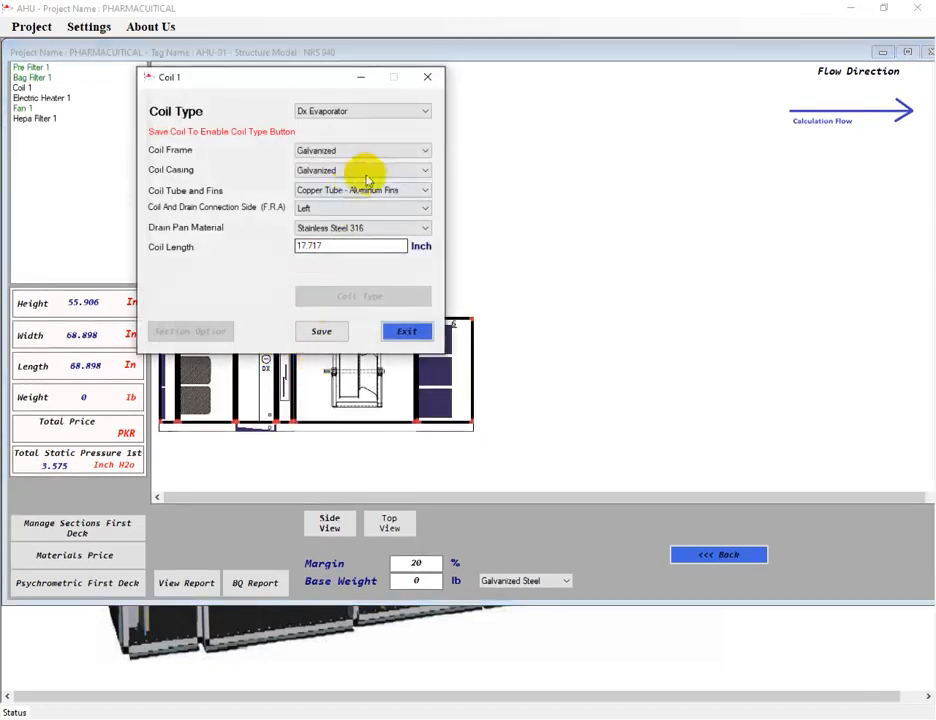
{"action": "left_click", "coordinate": [424, 112]}
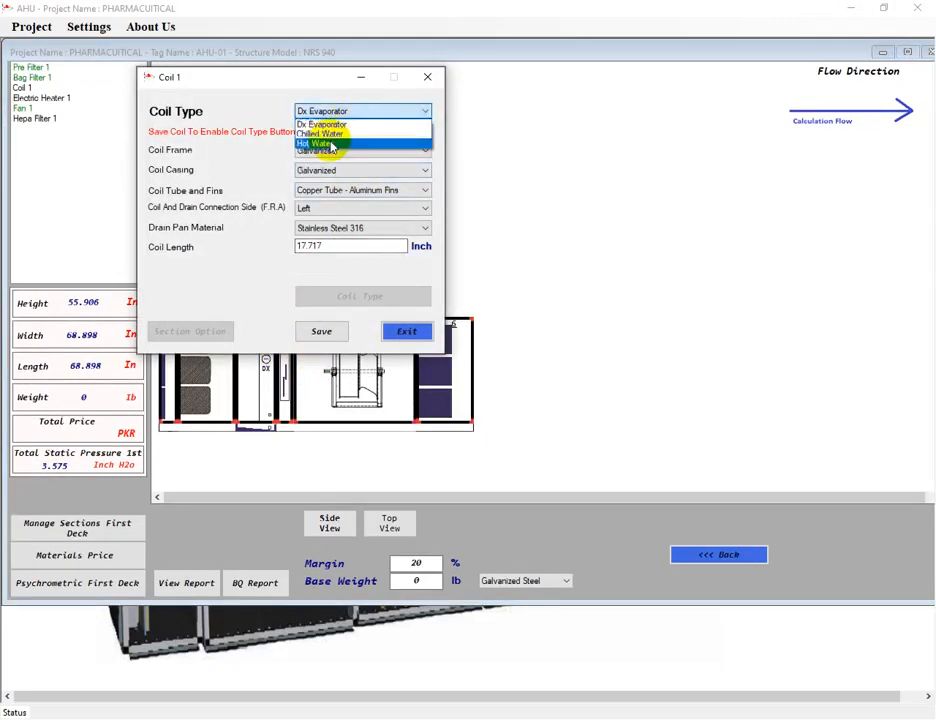
{"action": "left_click", "coordinate": [370, 125]}
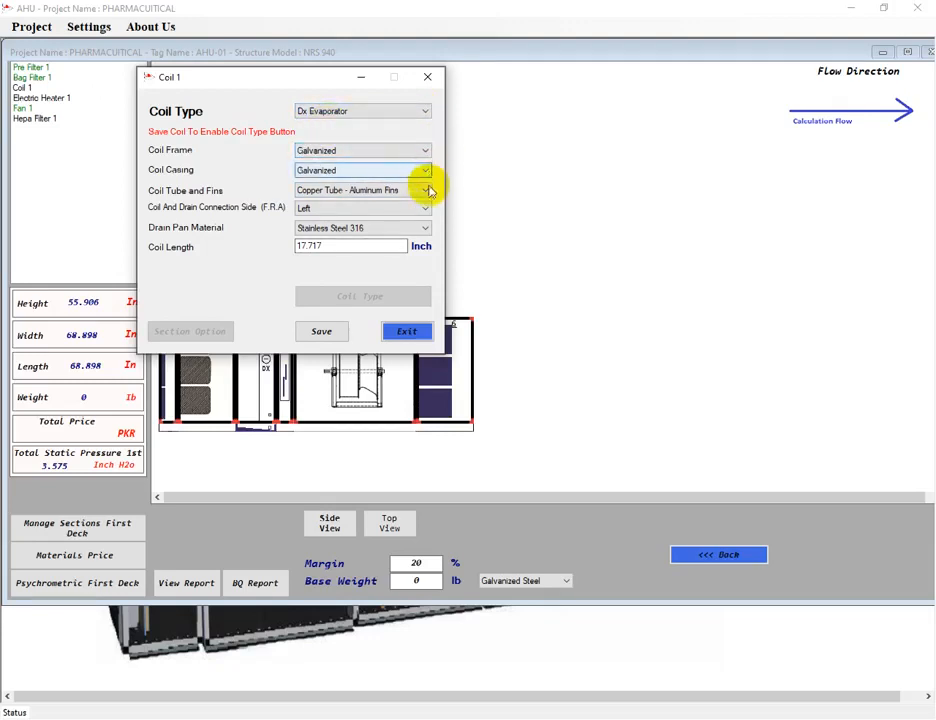
{"action": "left_click", "coordinate": [427, 191]}
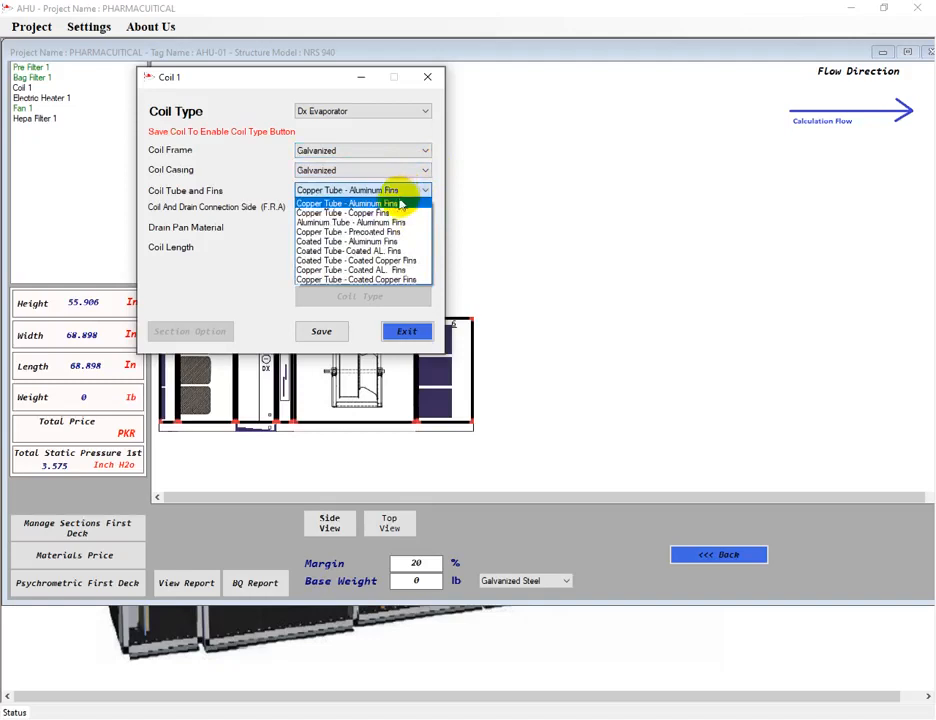
{"action": "left_click", "coordinate": [410, 203]}
{"action": "left_click", "coordinate": [415, 170]}
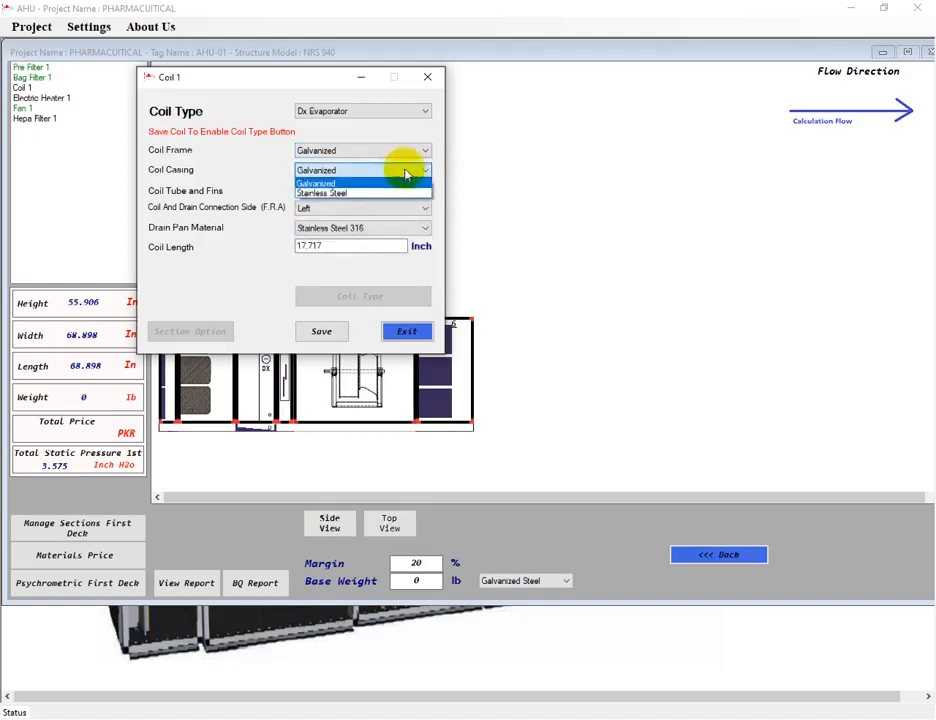
{"action": "left_click", "coordinate": [342, 184]}
{"action": "left_click", "coordinate": [420, 150]}
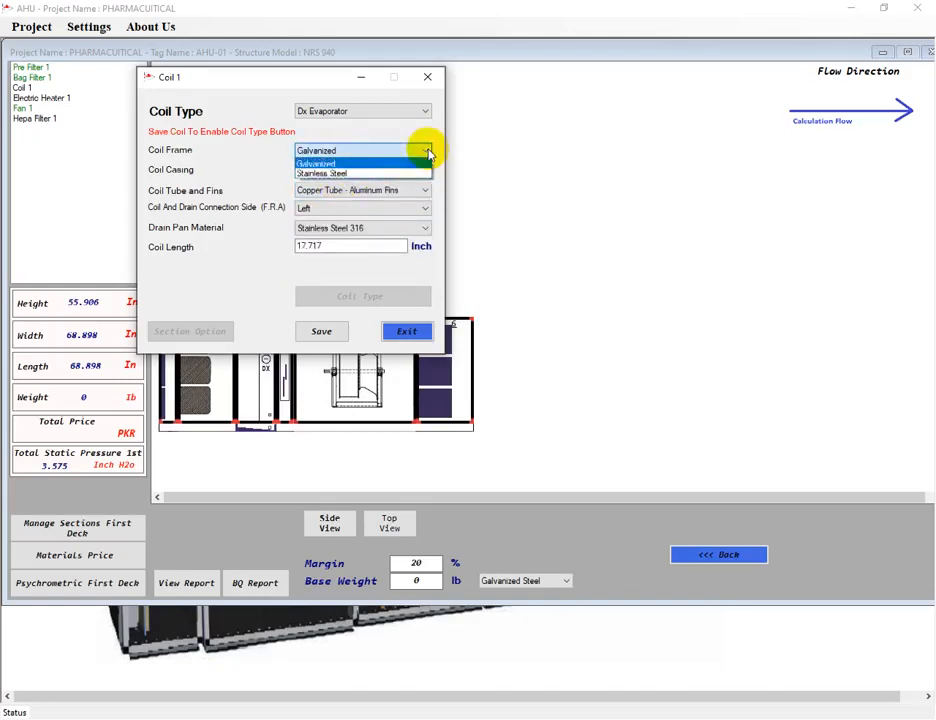
{"action": "left_click", "coordinate": [351, 161]}
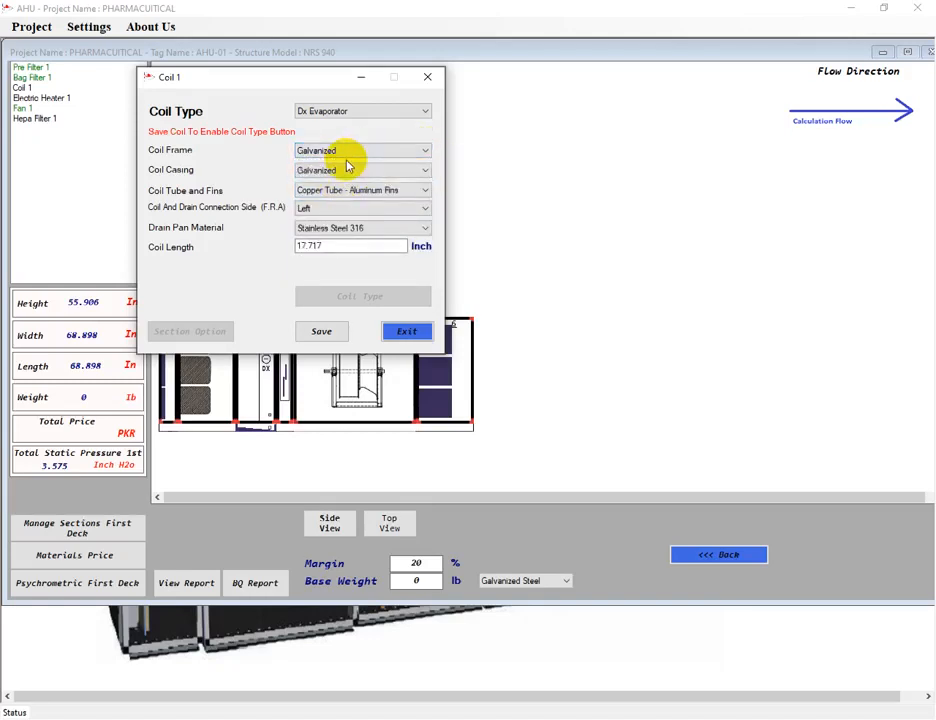
Set the coil's drain pan material to Stainless Steel 304 and save the coil section.
{"action": "left_click", "coordinate": [426, 230]}
{"action": "left_click", "coordinate": [355, 252]}
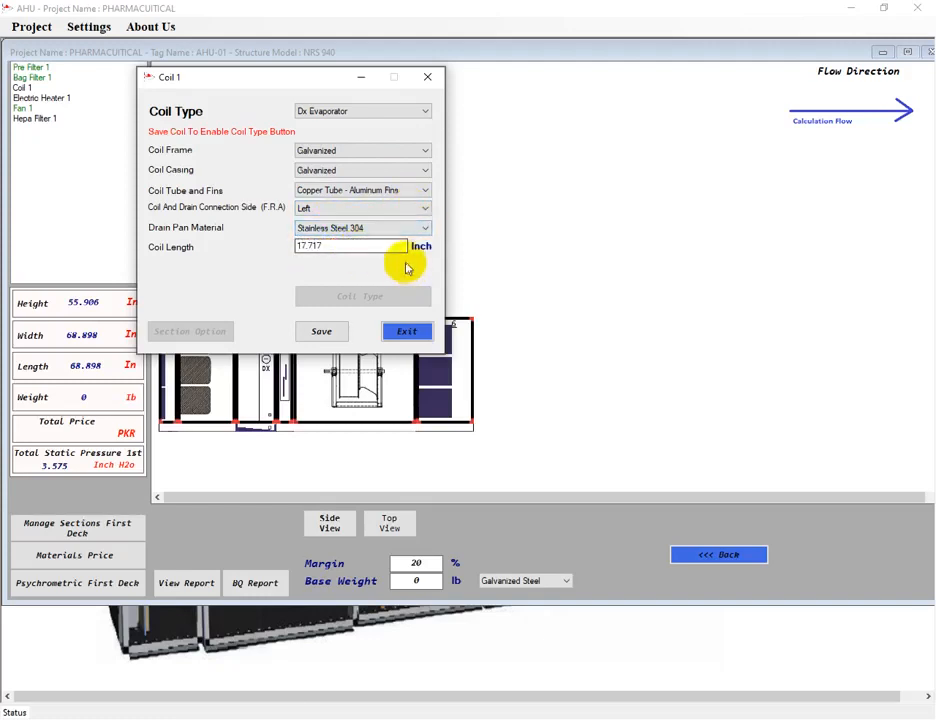
{"action": "left_click", "coordinate": [338, 334]}
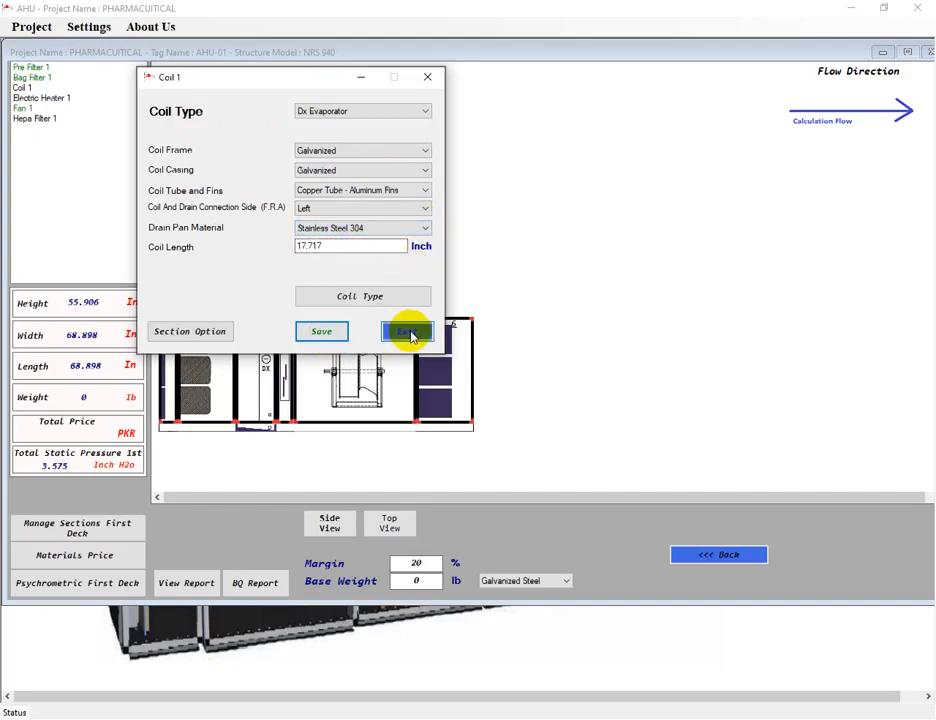
Open the Dx evaporator coil selection, and set the refrigerant to R407C and the dry on coil temperature to 80 °F.
{"action": "left_click", "coordinate": [375, 301]}
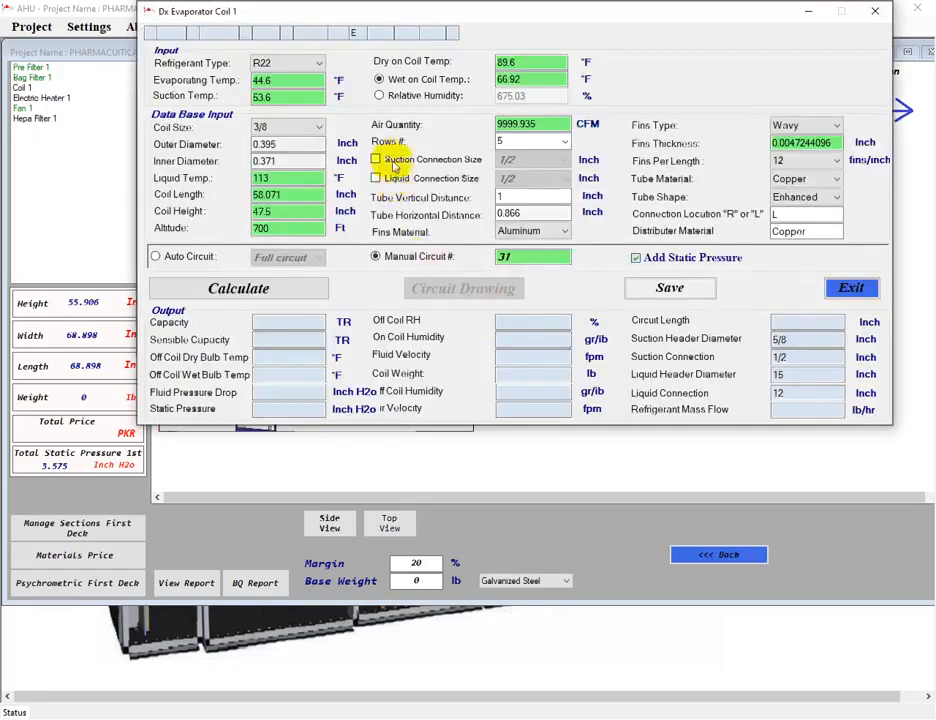
{"action": "left_click", "coordinate": [320, 65]}
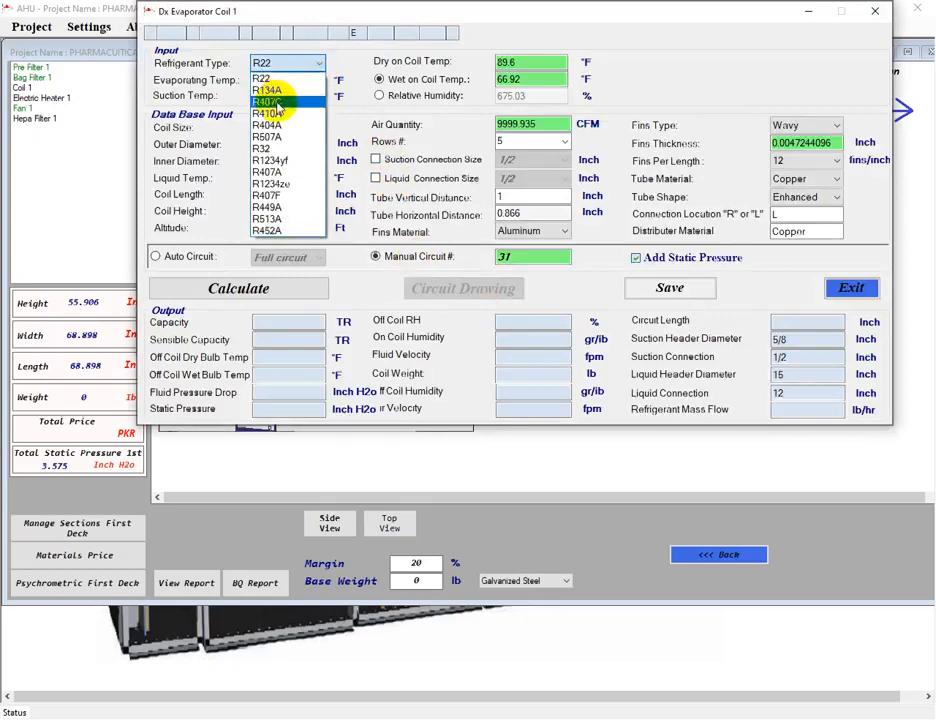
{"action": "left_click", "coordinate": [268, 102]}
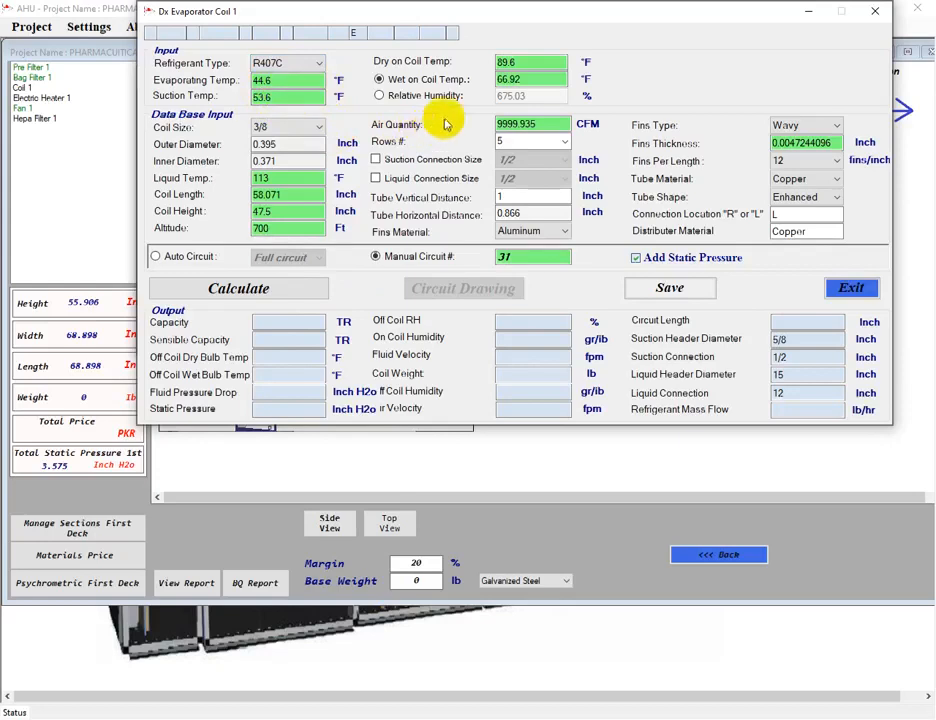
{"action": "left_click", "coordinate": [535, 64]}
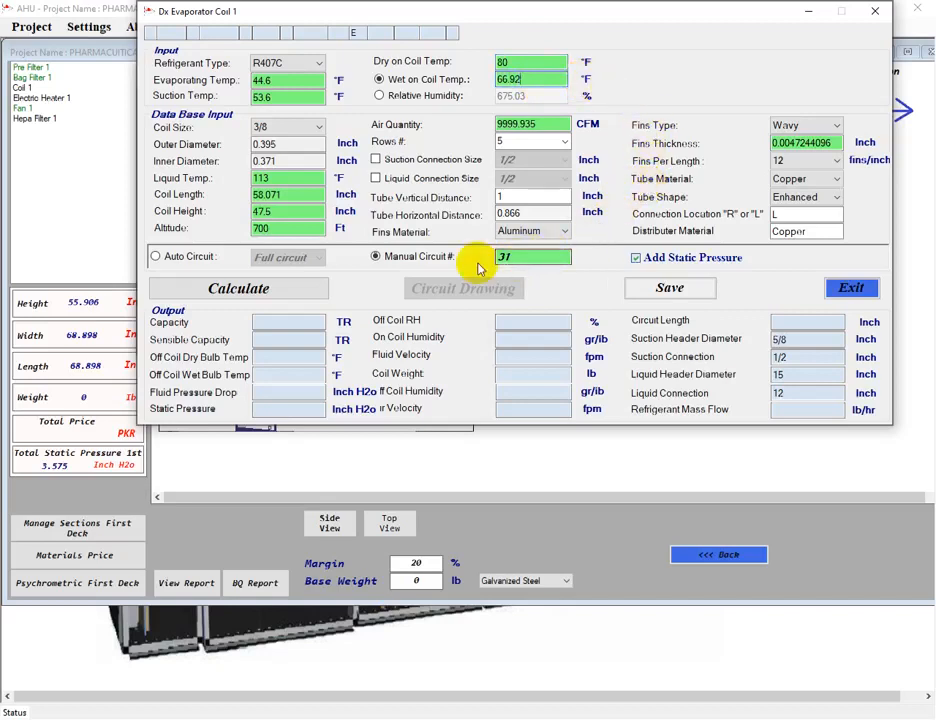
Choose Auto Circuit, Wavy fins and Smooth tube shape for the evaporator coil, and calculate it.
{"action": "left_click", "coordinate": [172, 257]}
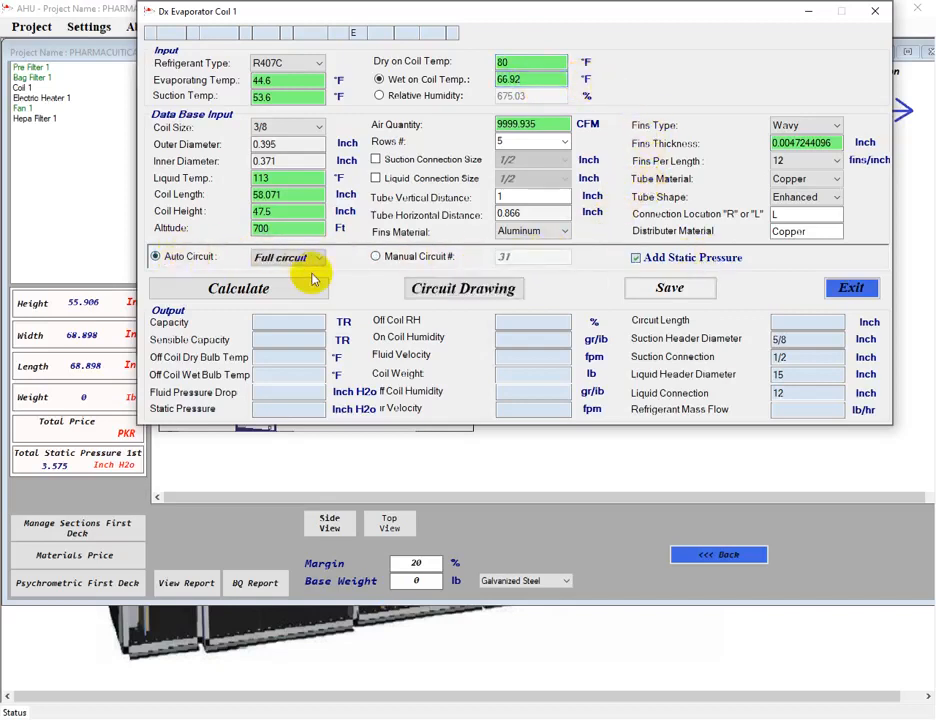
{"action": "left_click", "coordinate": [836, 125]}
{"action": "left_click", "coordinate": [805, 137]}
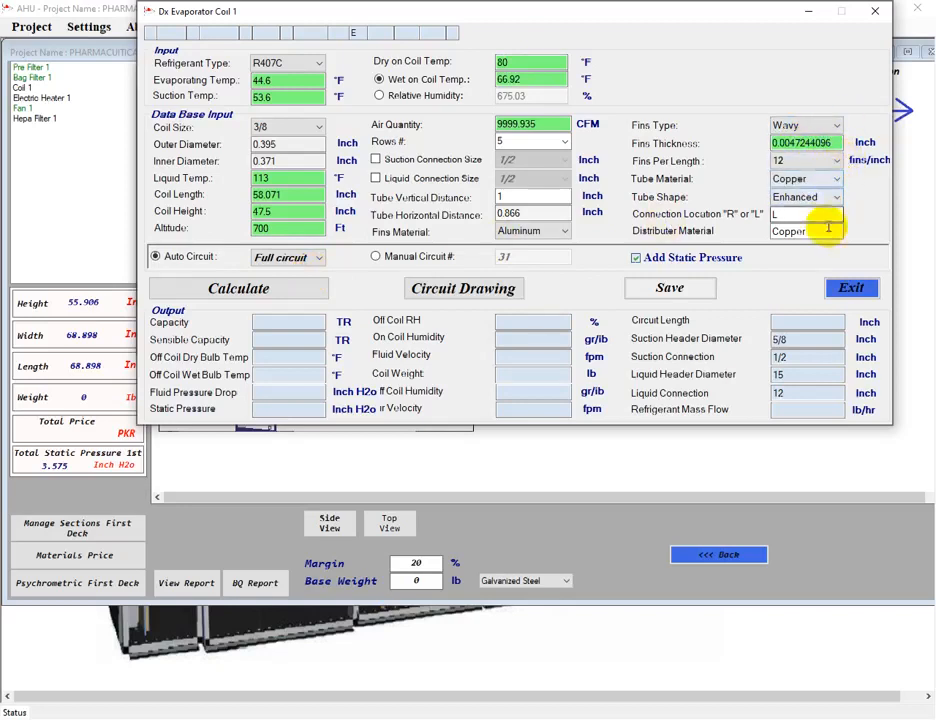
{"action": "left_click", "coordinate": [836, 197]}
{"action": "left_click", "coordinate": [804, 208]}
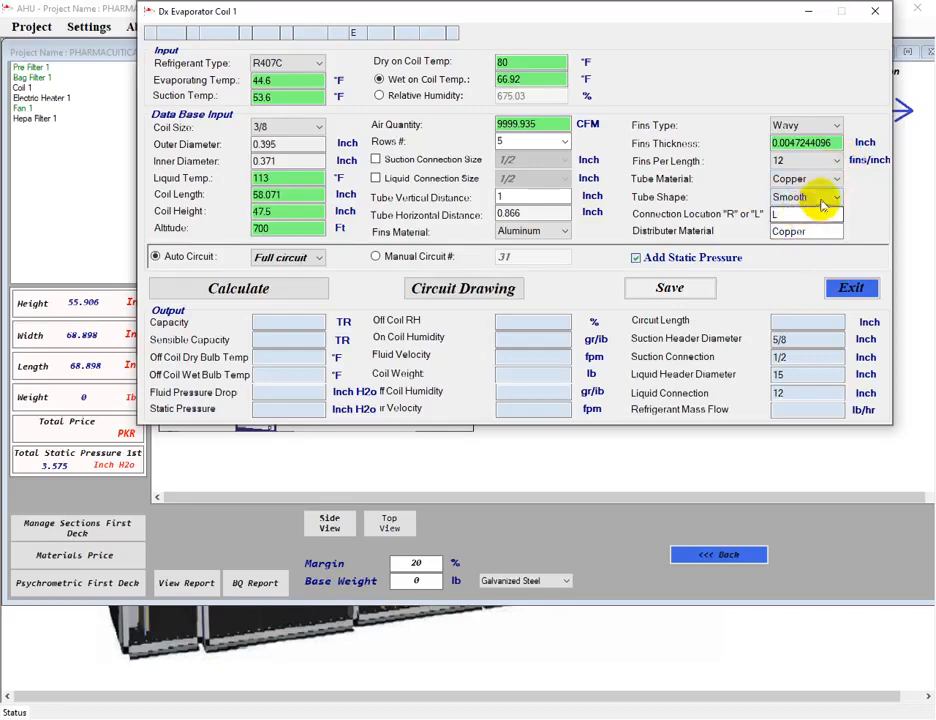
{"action": "left_click", "coordinate": [470, 305]}
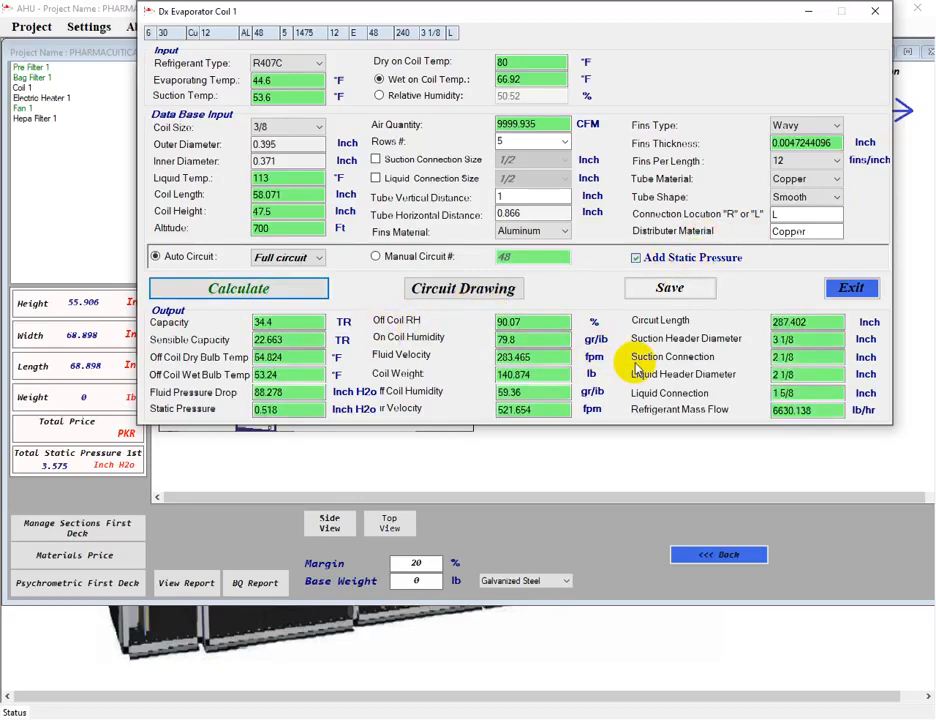
Save the Dx evaporator coil calculation, exit it, and close the Coil 1 section with its selection saved.
{"action": "left_click", "coordinate": [670, 288]}
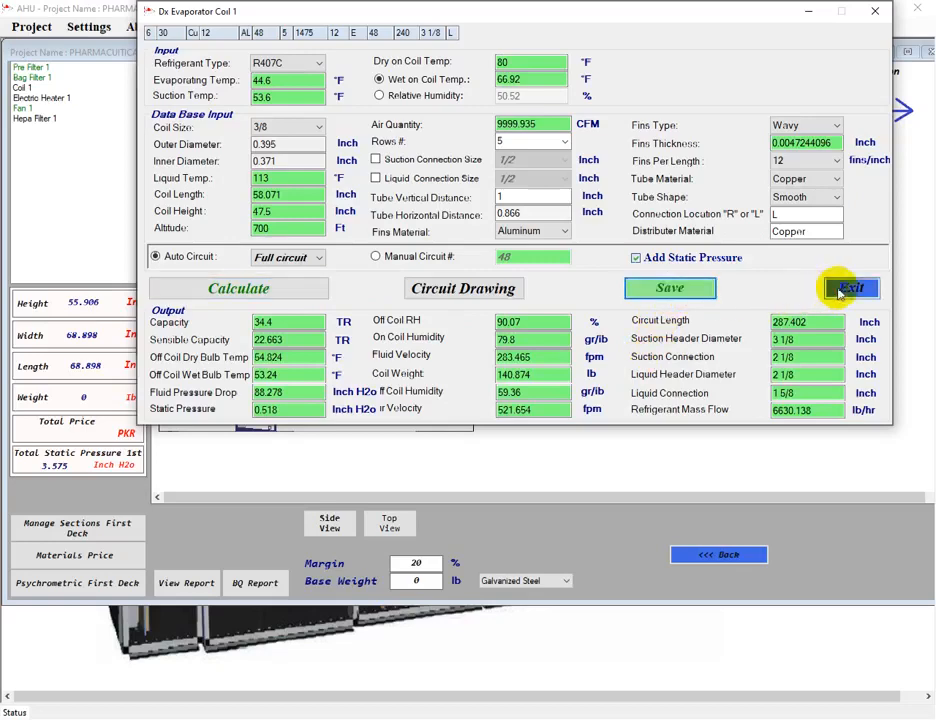
{"action": "left_click", "coordinate": [849, 288]}
{"action": "left_click", "coordinate": [320, 333]}
{"action": "left_click", "coordinate": [407, 334]}
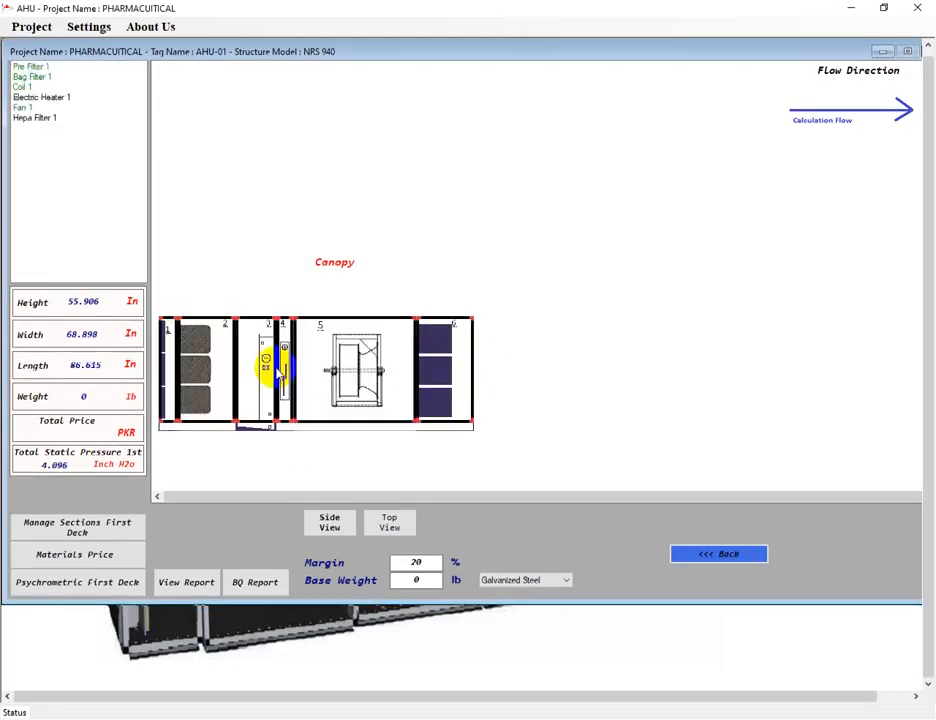
Add the electric heater to the calculation sections, calculate it for a required dry bulb temperature of 60 °F, and save it.
{"action": "left_click", "coordinate": [286, 362]}
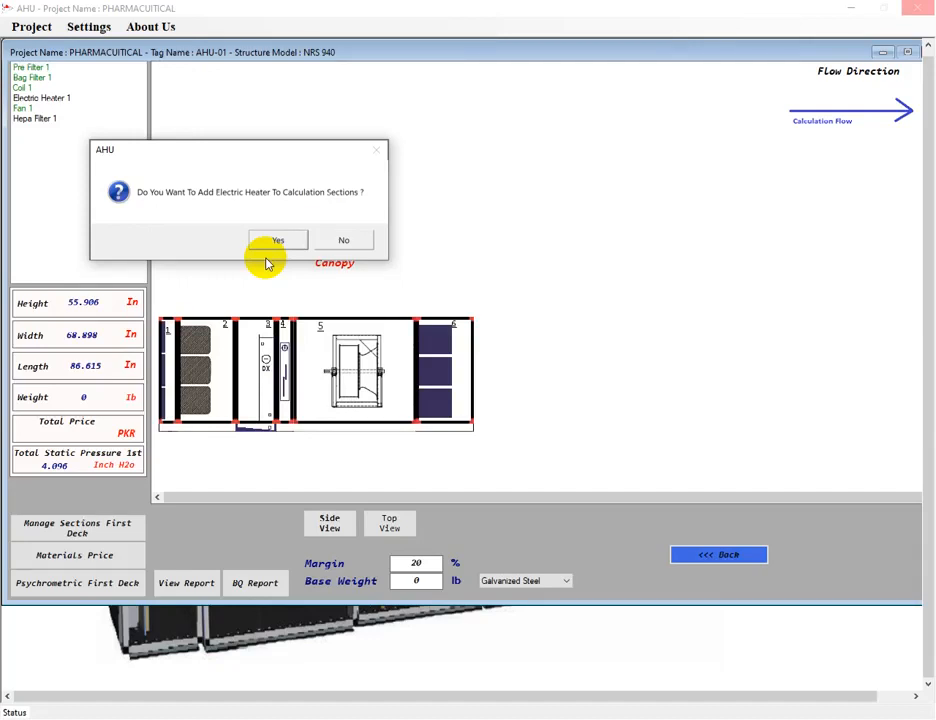
{"action": "left_click", "coordinate": [277, 243]}
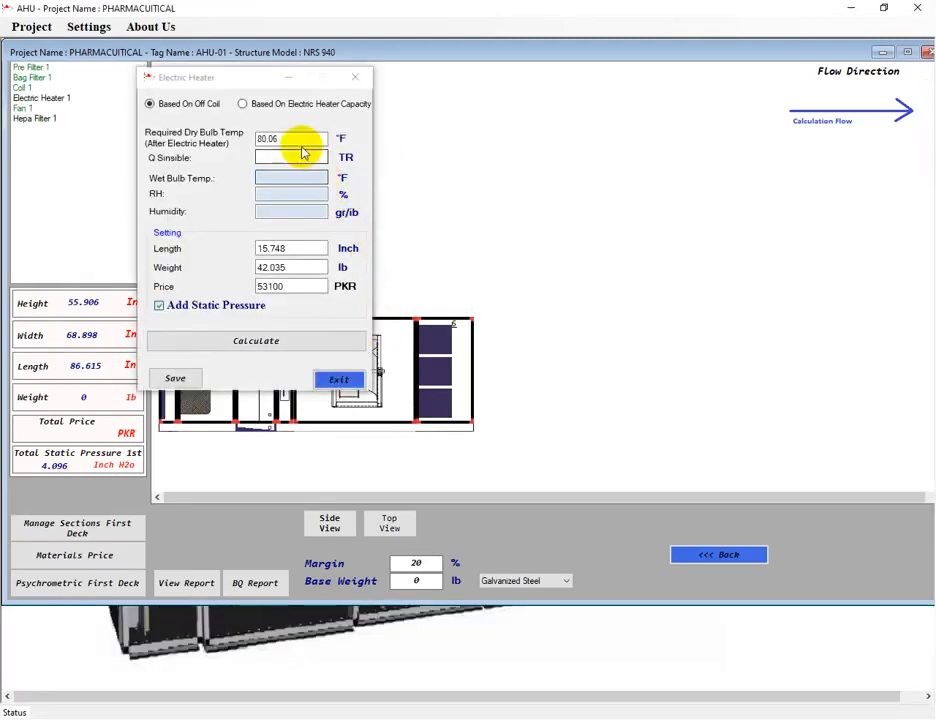
{"action": "left_click", "coordinate": [297, 138]}
{"action": "key", "text": "BackSpace"}
{"action": "key", "text": "BackSpace"}
{"action": "key", "text": "BackSpace"}
{"action": "key", "text": "BackSpace"}
{"action": "key", "text": "BackSpace"}
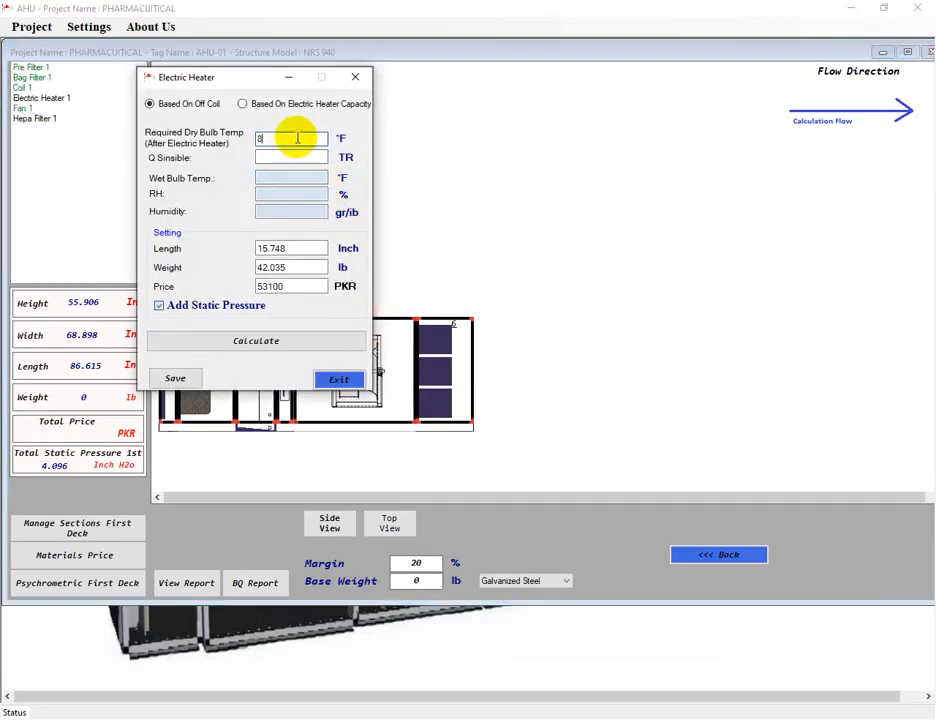
{"action": "type", "text": "60"}
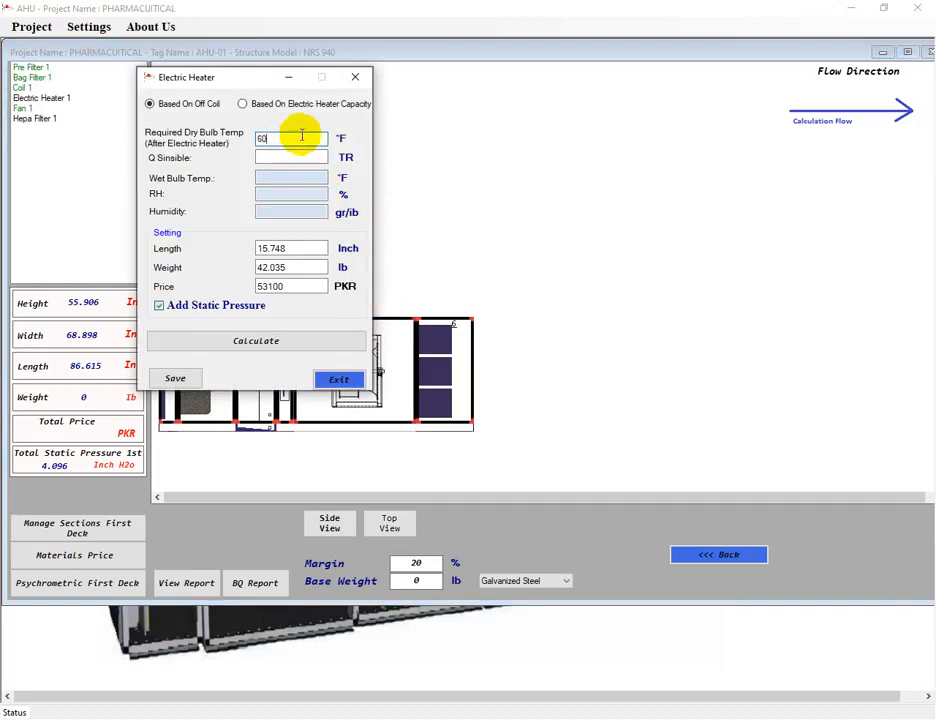
{"action": "left_click", "coordinate": [267, 342]}
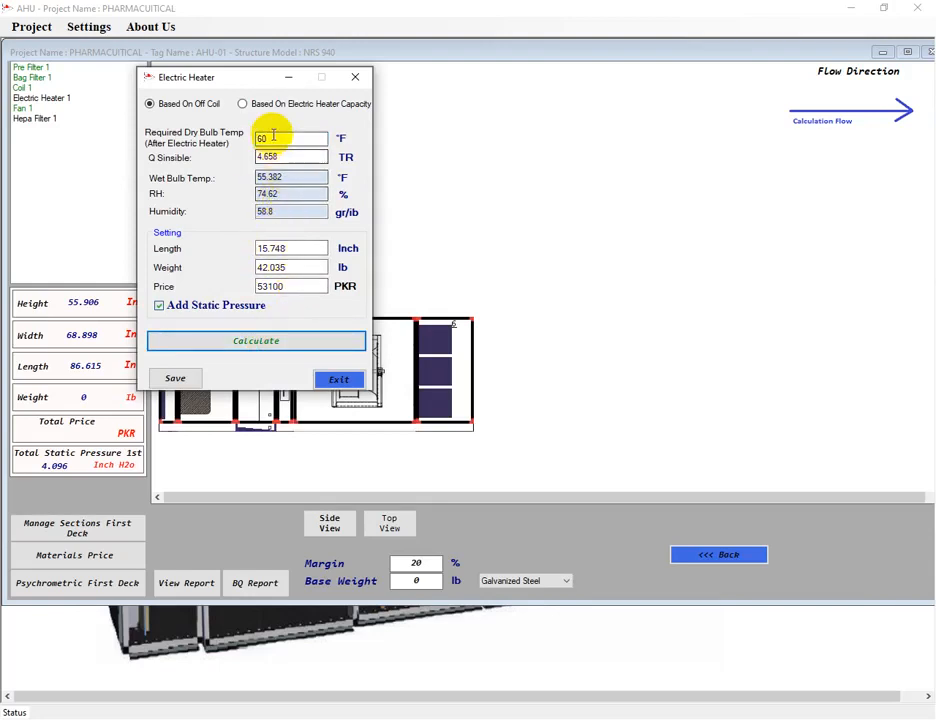
{"action": "left_click", "coordinate": [190, 381]}
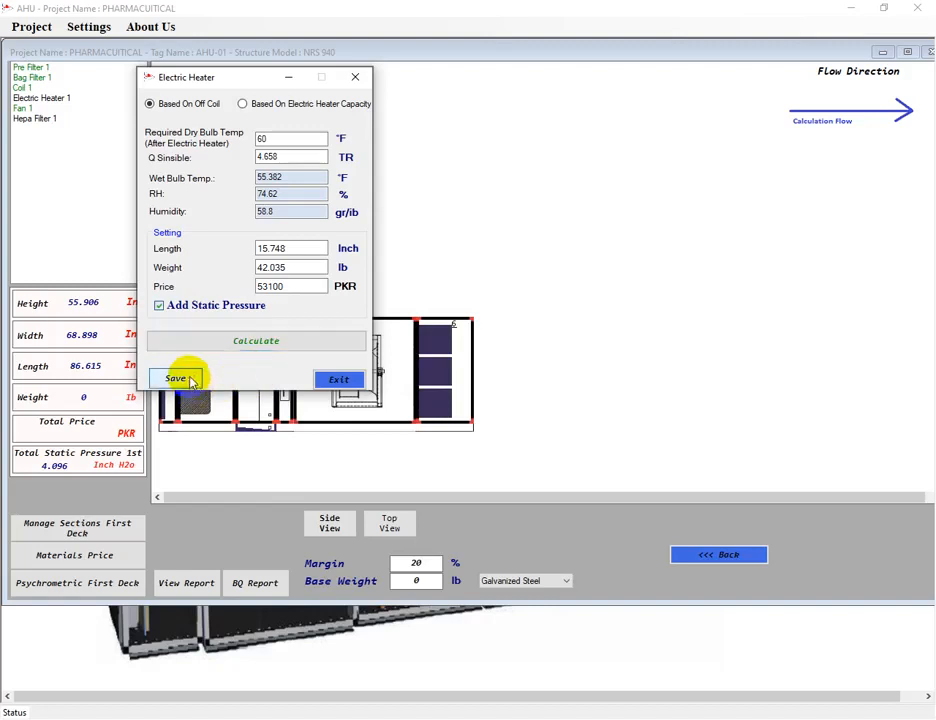
{"action": "left_click", "coordinate": [342, 379]}
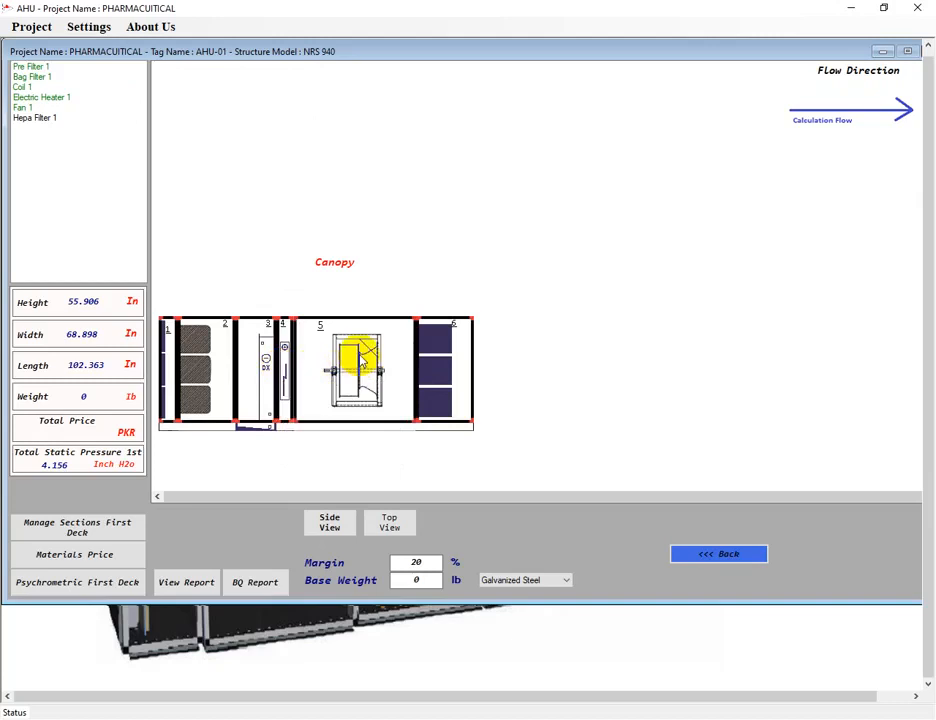
Configure Hepa Filter 1 with size 610 x 610 x 292, filter class H13 and a perforated diffuser plate, then save and close it.
{"action": "double_click", "coordinate": [455, 338]}
{"action": "left_click", "coordinate": [343, 104]}
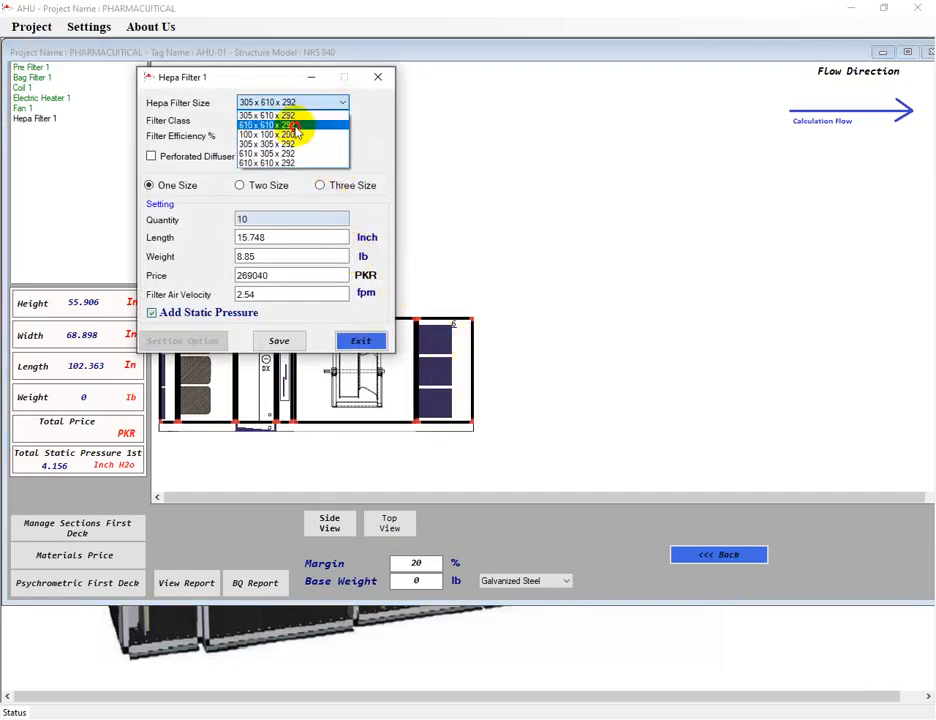
{"action": "left_click", "coordinate": [305, 125]}
{"action": "left_click", "coordinate": [342, 120]}
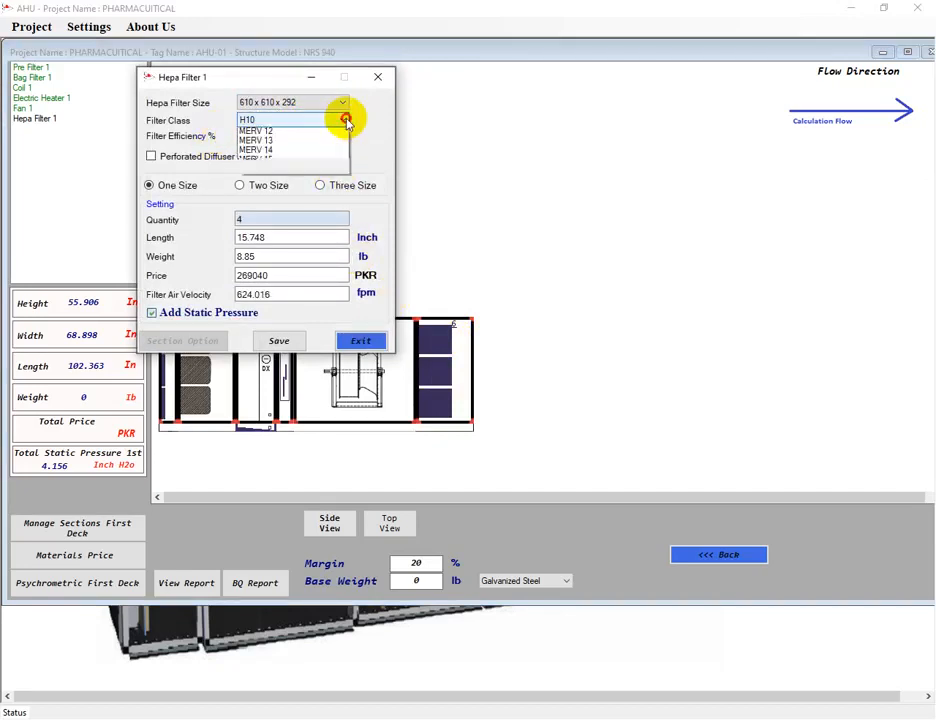
{"action": "left_click", "coordinate": [255, 163]}
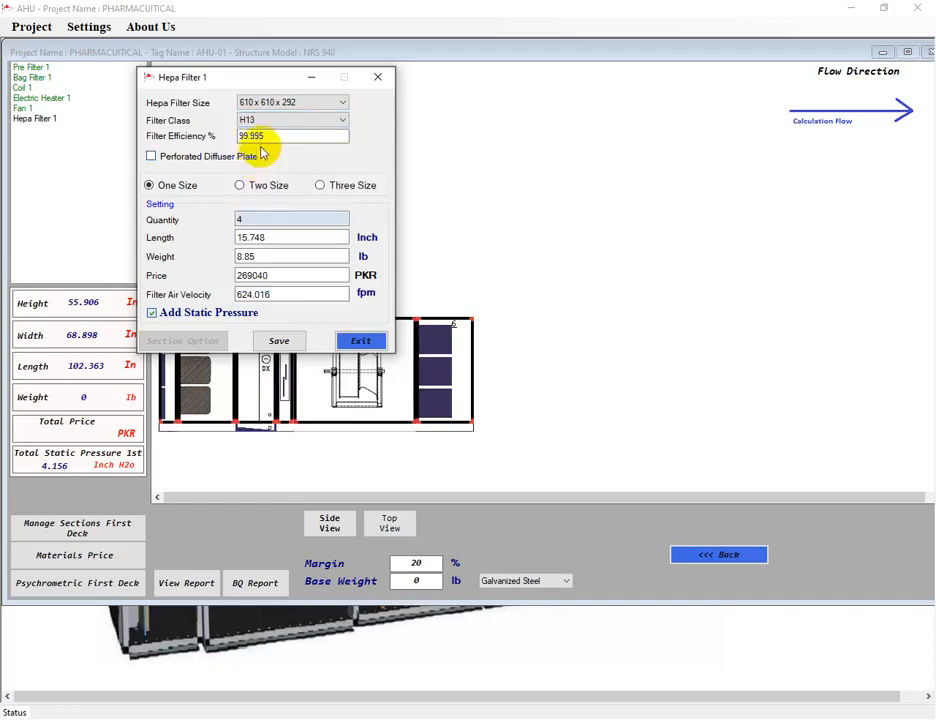
{"action": "left_click", "coordinate": [152, 157]}
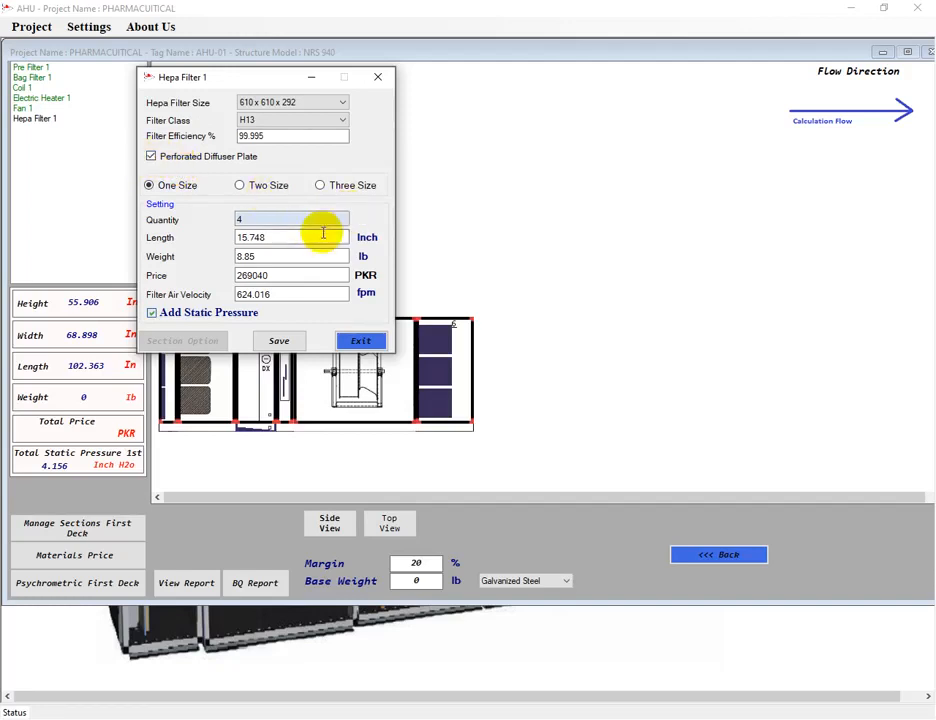
{"action": "left_click", "coordinate": [360, 342]}
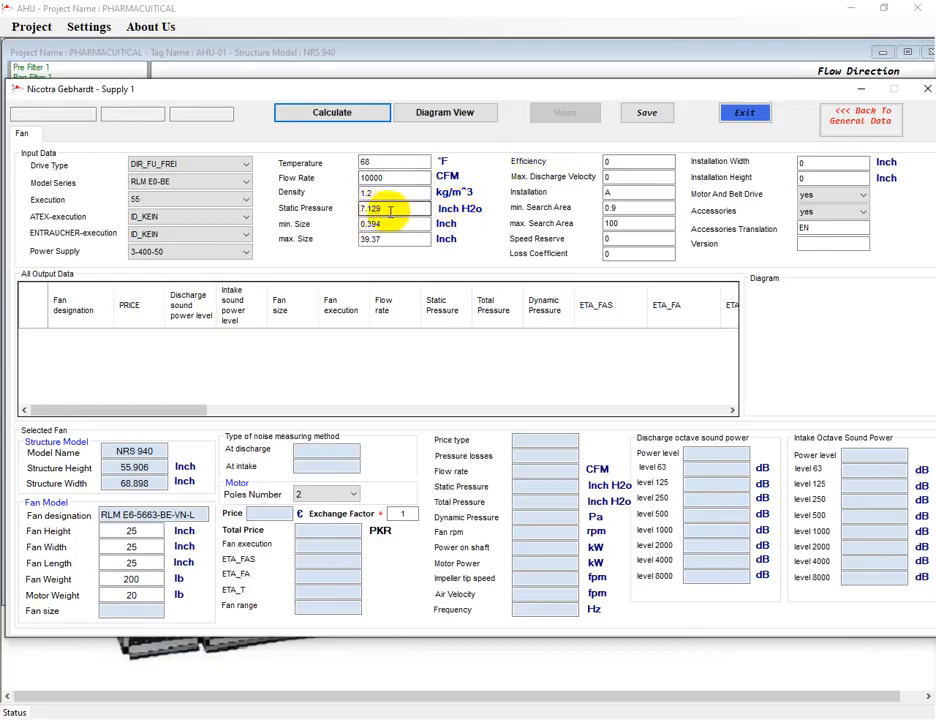
Calculate the Nicotra Gebhardt supply fan with model series RLM E0-BE, and load its performance diagram.
{"action": "left_click", "coordinate": [245, 182]}
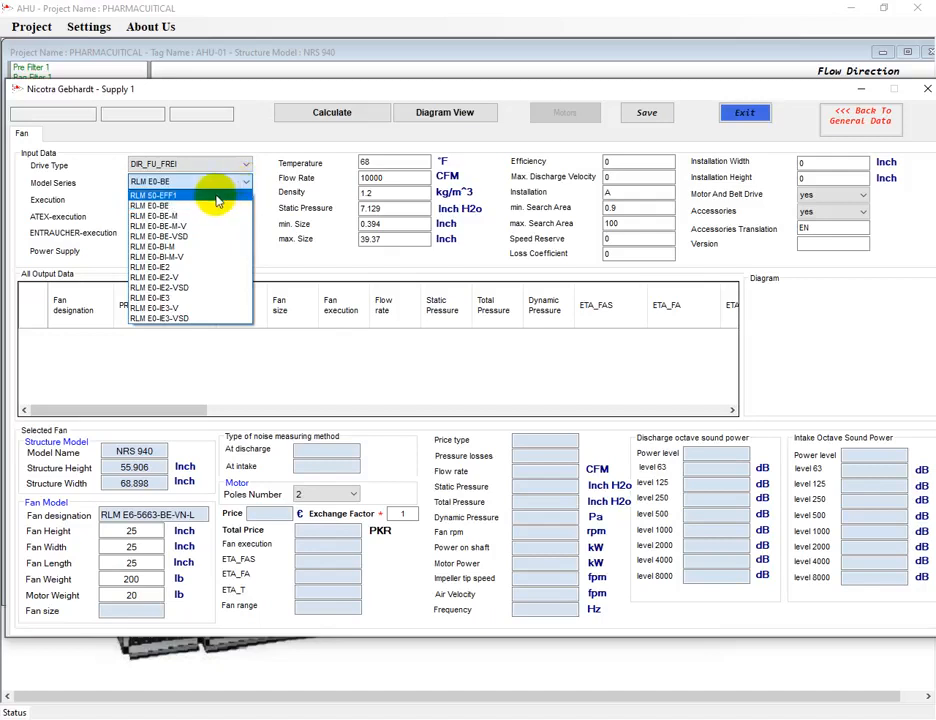
{"action": "left_click", "coordinate": [165, 206]}
{"action": "left_click", "coordinate": [358, 114]}
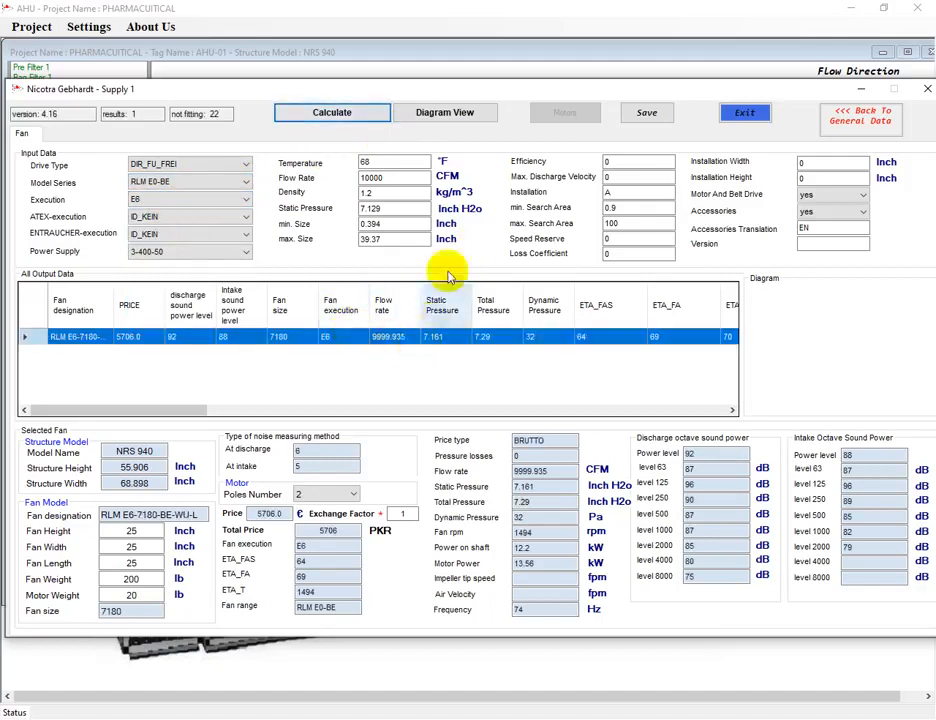
{"action": "left_click", "coordinate": [458, 113]}
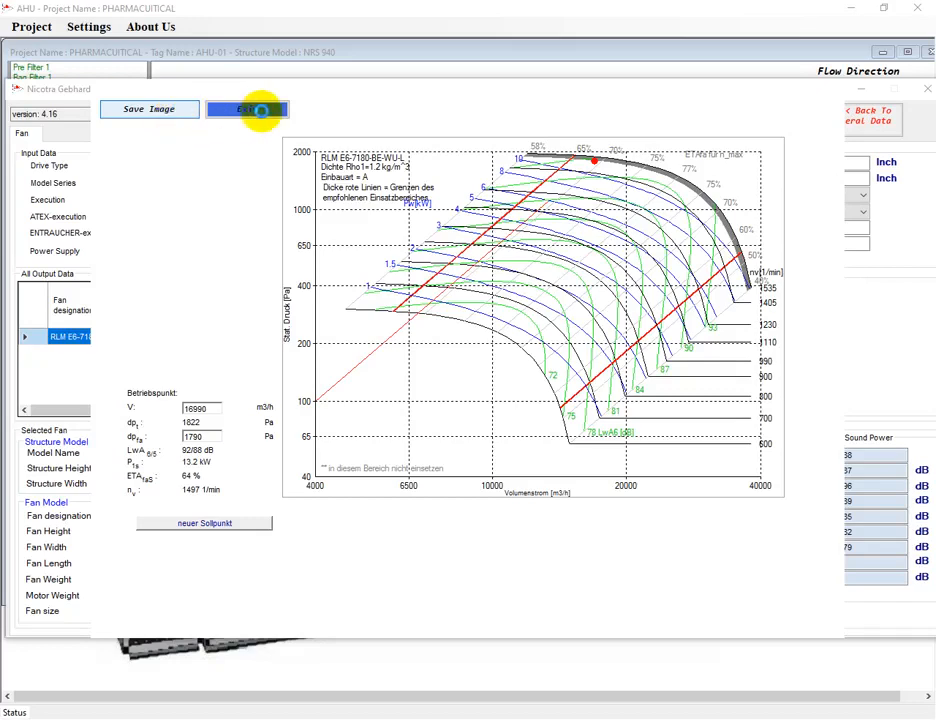
{"action": "left_click", "coordinate": [250, 109]}
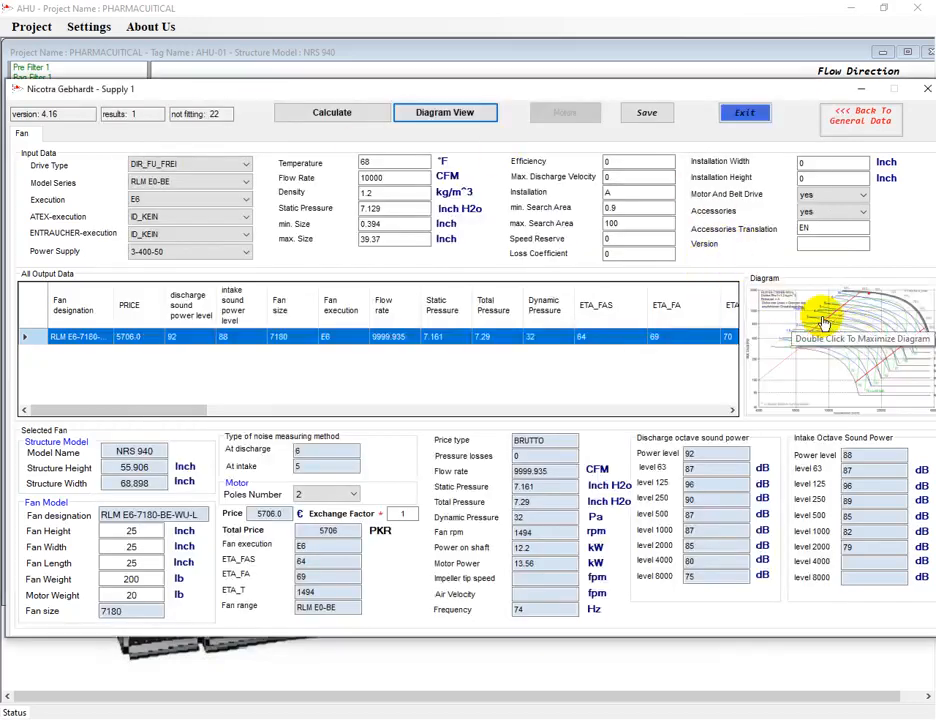
Save the supply fan selection with a calculated Leroy Somer motor, and close the fan section.
{"action": "left_click", "coordinate": [647, 113]}
{"action": "left_click", "coordinate": [567, 114]}
{"action": "left_click", "coordinate": [364, 462]}
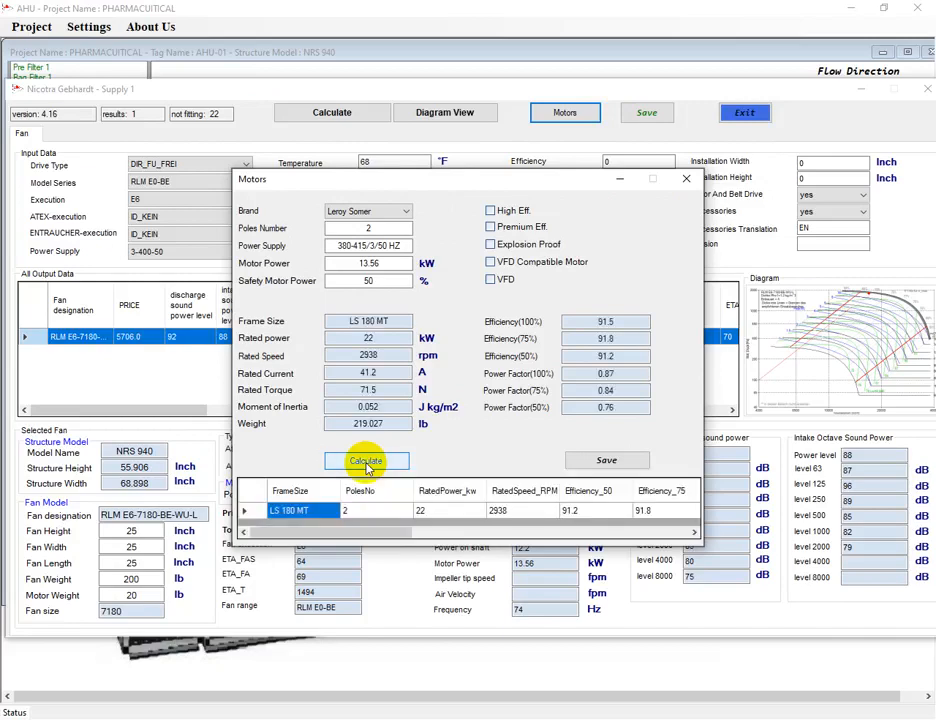
{"action": "left_click", "coordinate": [604, 461]}
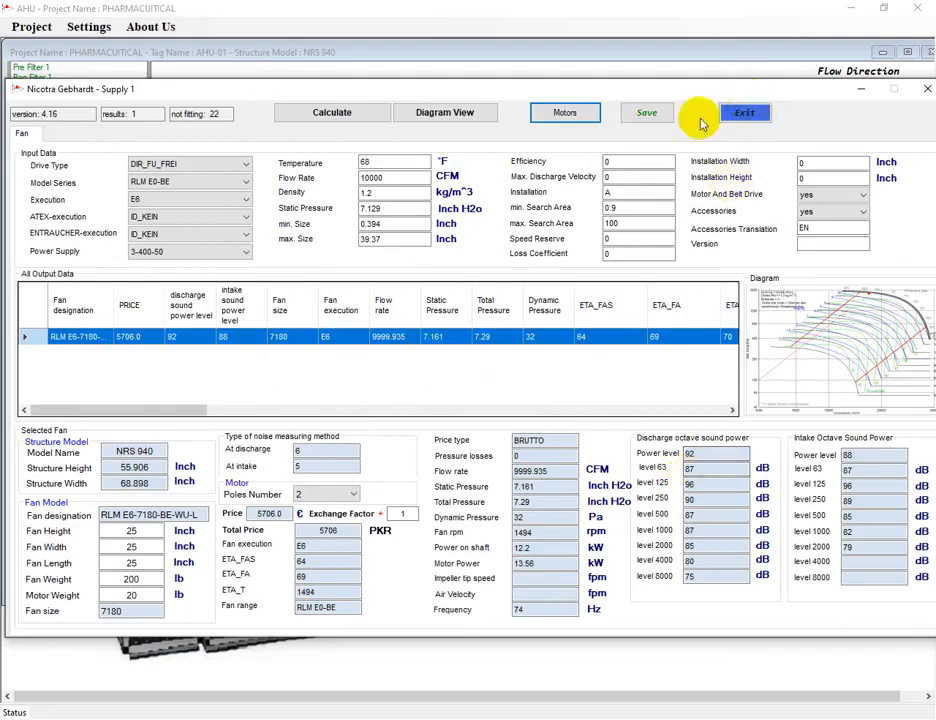
{"action": "left_click", "coordinate": [647, 113]}
{"action": "left_click", "coordinate": [748, 114]}
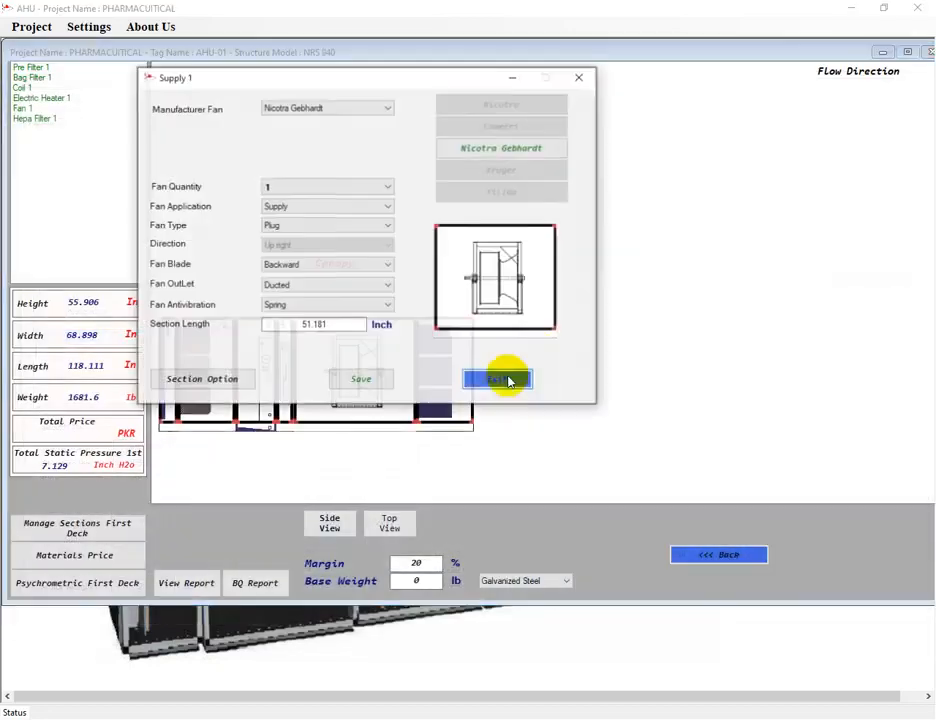
{"action": "left_click", "coordinate": [480, 382]}
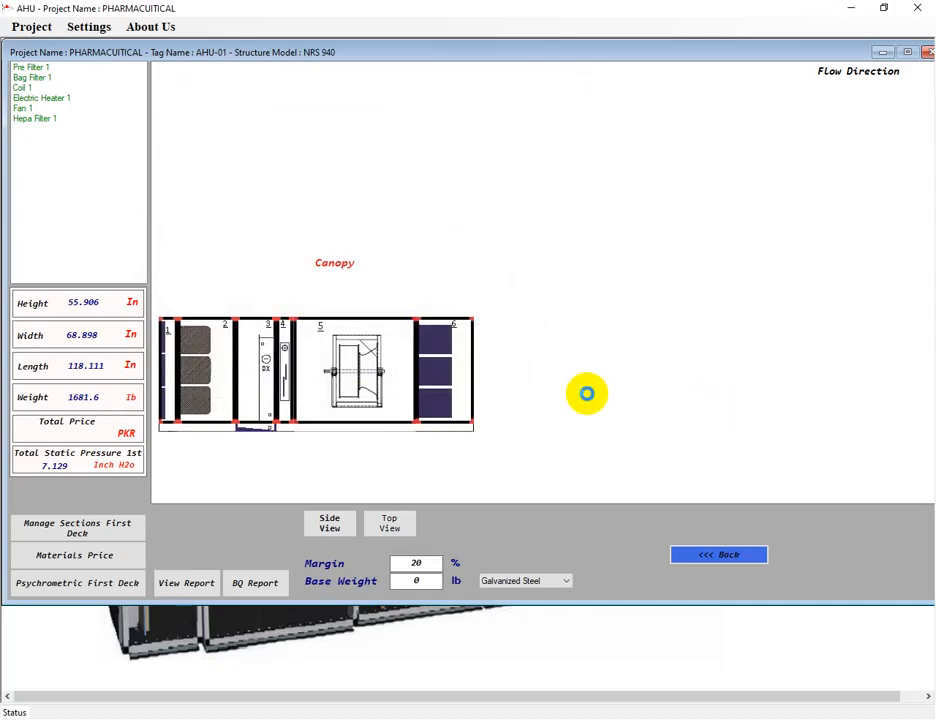
{"action": "left_click", "coordinate": [587, 393]}
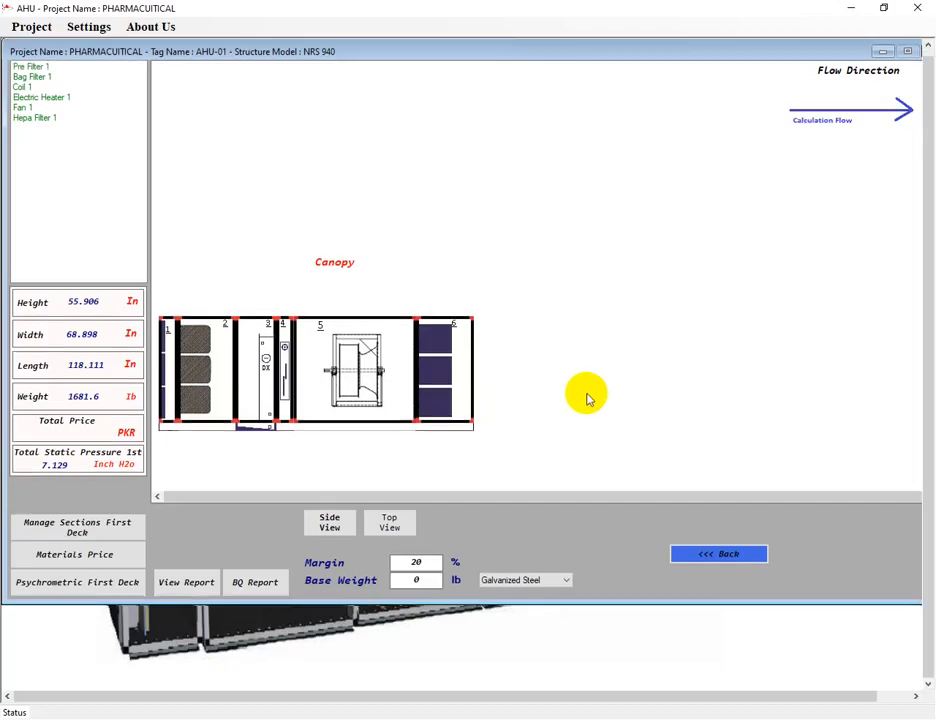
Calculate the Eurovent energy efficiency evaluation for AHU-01 and continue to the unit's technical report.
{"action": "left_click", "coordinate": [194, 586]}
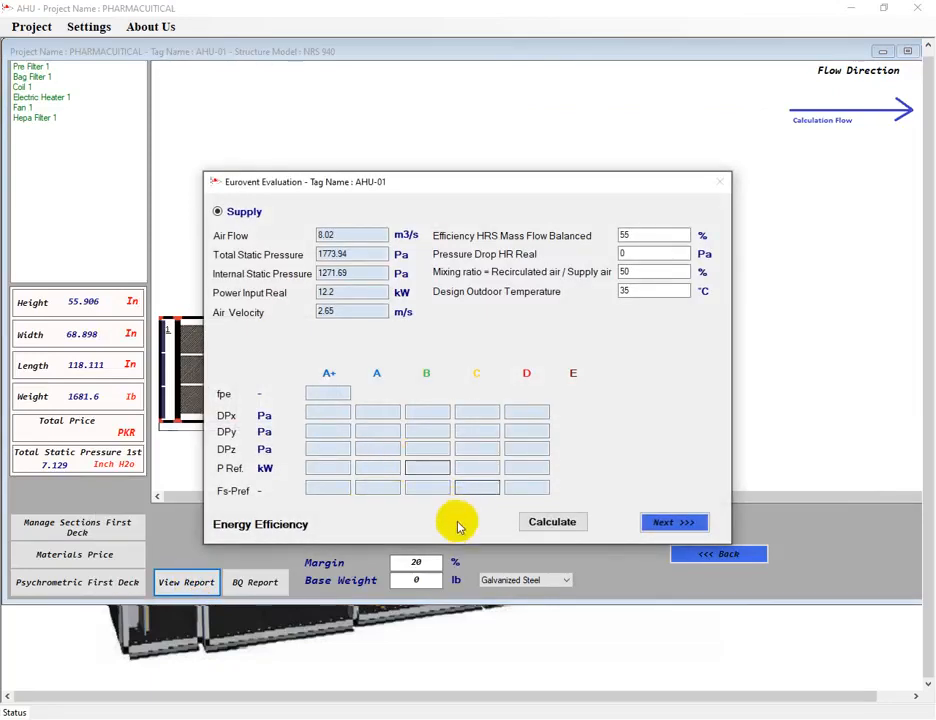
{"action": "left_click", "coordinate": [550, 521]}
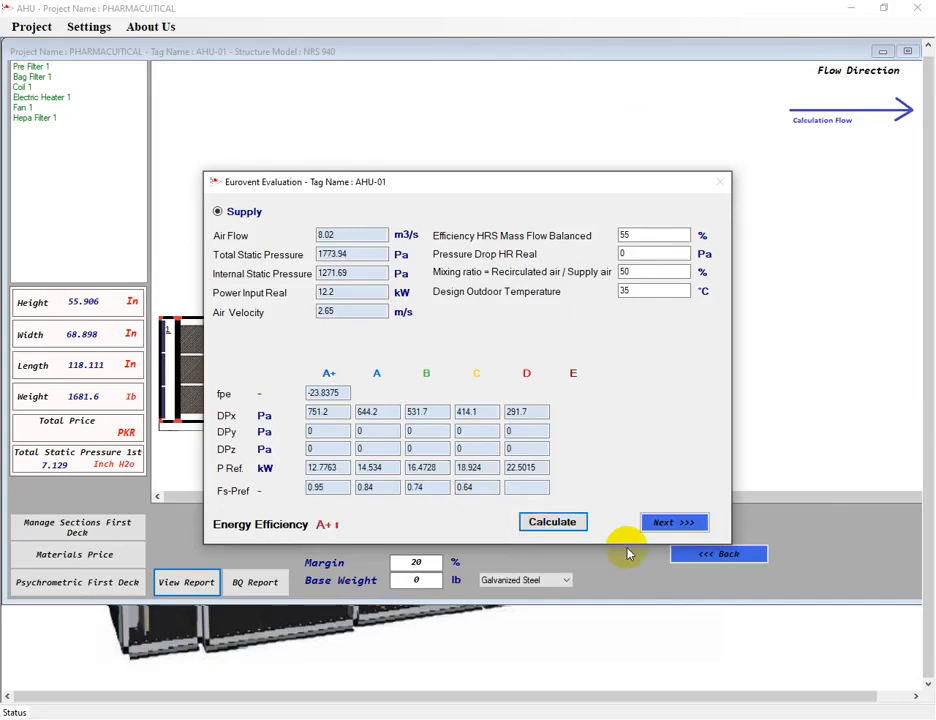
{"action": "left_click", "coordinate": [675, 526]}
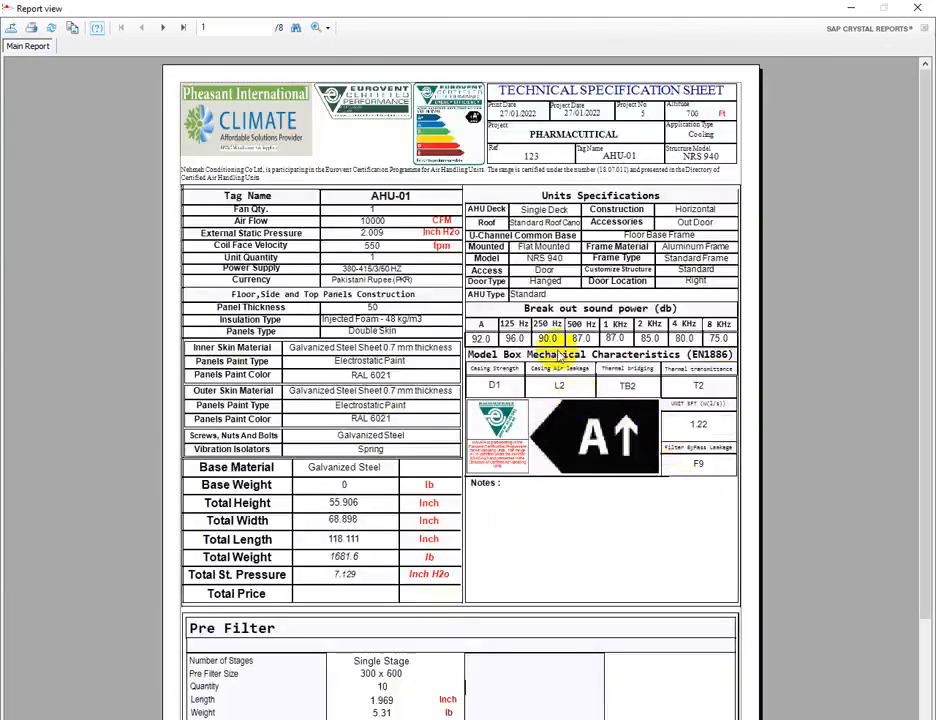
Review the AHU-01 technical specification sheet from the unit data on page 1 through the psychrometric chart on page 8.
{"action": "scroll", "coordinate": [610, 372], "scroll_direction": "down", "scroll_amount": 2}
{"action": "scroll", "coordinate": [610, 372], "scroll_direction": "up", "scroll_amount": 2}
{"action": "scroll", "coordinate": [610, 372], "scroll_direction": "down", "scroll_amount": 3}
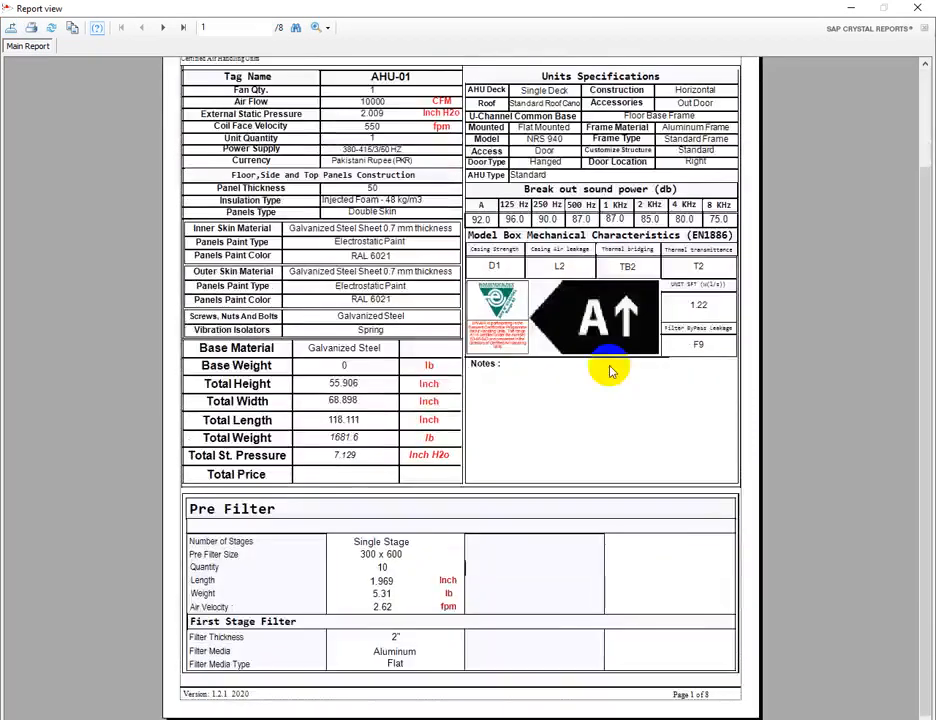
{"action": "scroll", "coordinate": [610, 372], "scroll_direction": "up", "scroll_amount": 3}
{"action": "scroll", "coordinate": [608, 370], "scroll_direction": "down", "scroll_amount": 3}
{"action": "scroll", "coordinate": [610, 370], "scroll_direction": "up", "scroll_amount": 3}
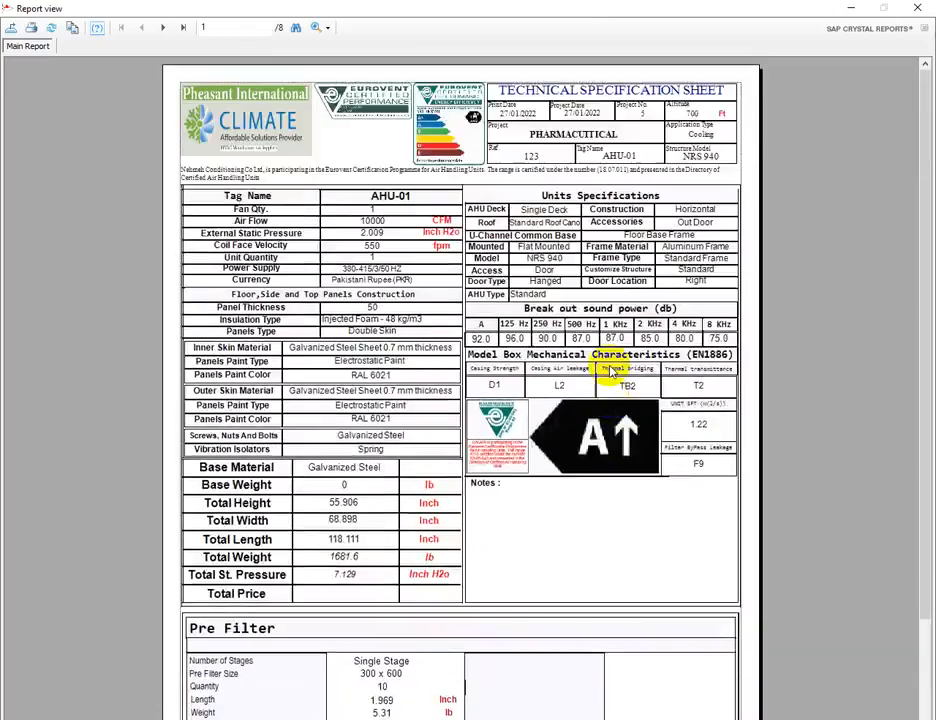
{"action": "left_click", "coordinate": [163, 28]}
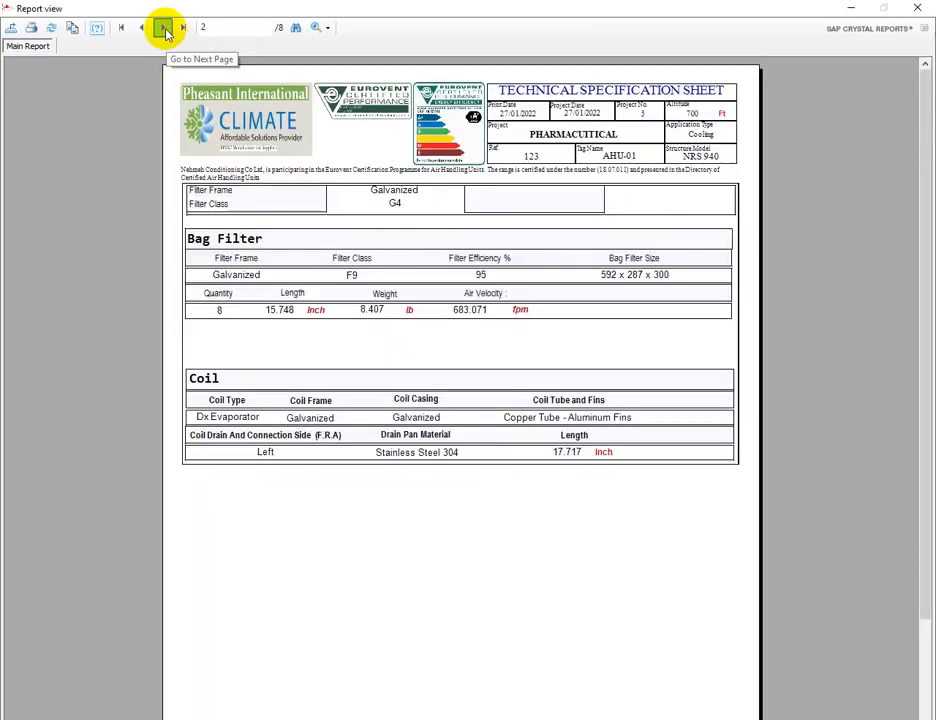
{"action": "left_click", "coordinate": [163, 28]}
{"action": "left_click", "coordinate": [163, 28]}
{"action": "left_click", "coordinate": [163, 28]}
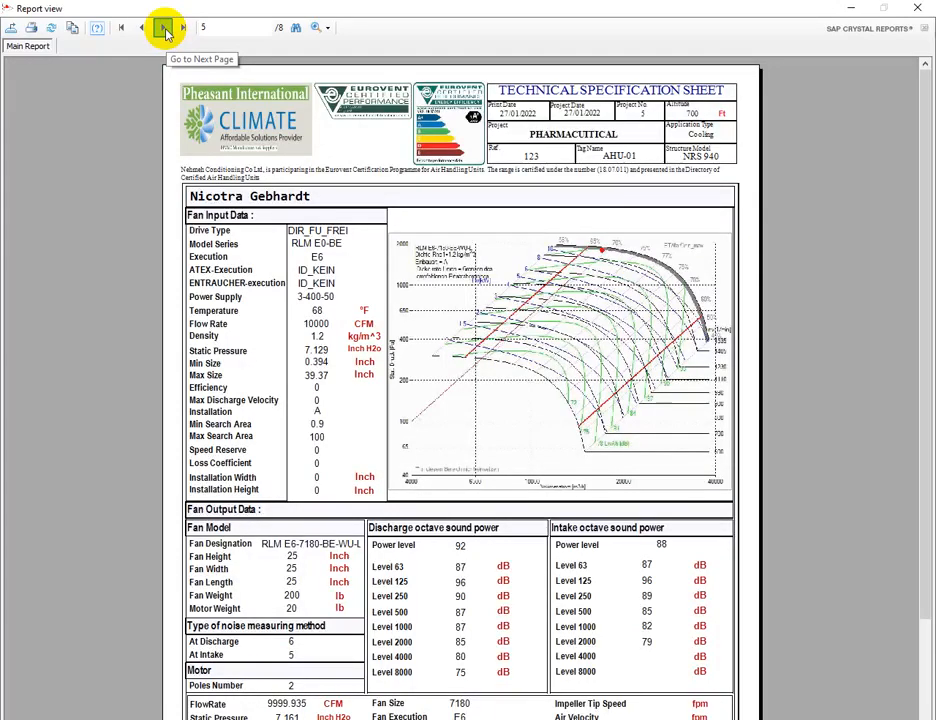
{"action": "left_click", "coordinate": [163, 28]}
{"action": "left_click", "coordinate": [163, 28]}
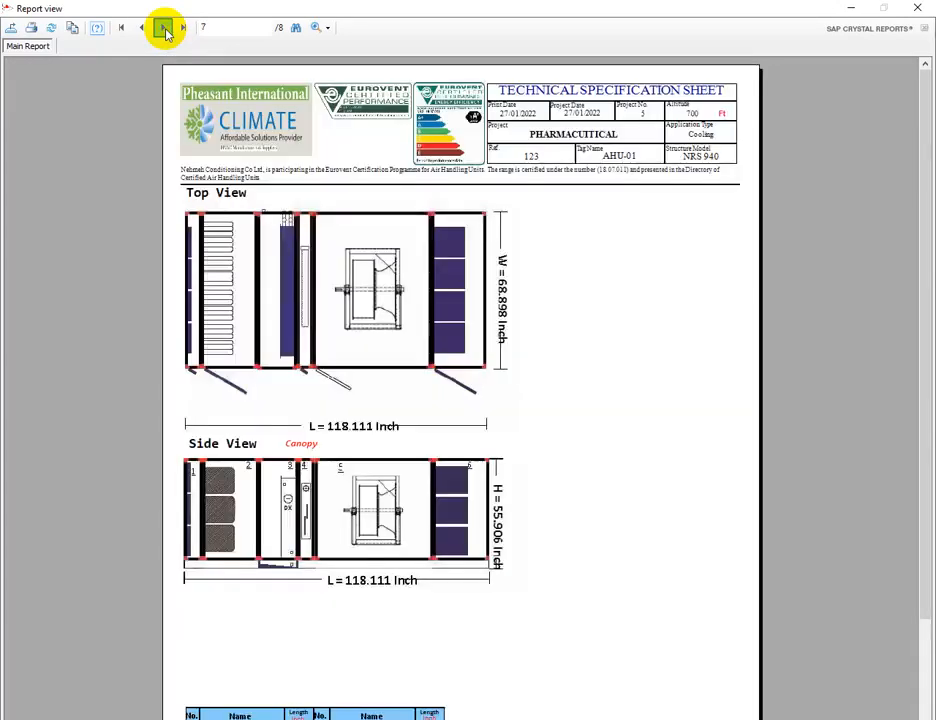
{"action": "left_click", "coordinate": [163, 28]}
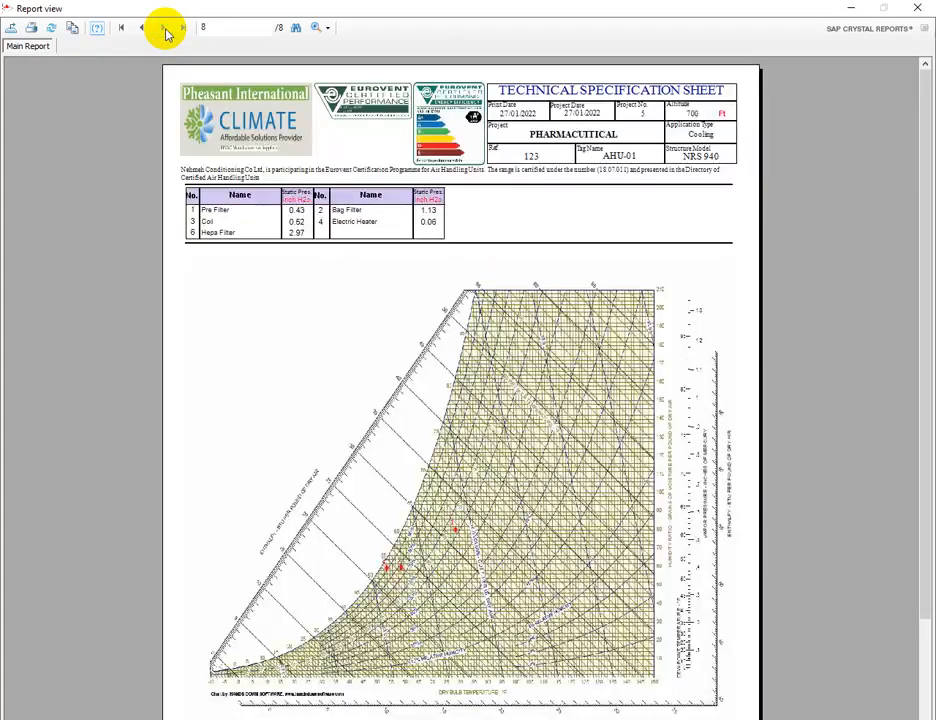